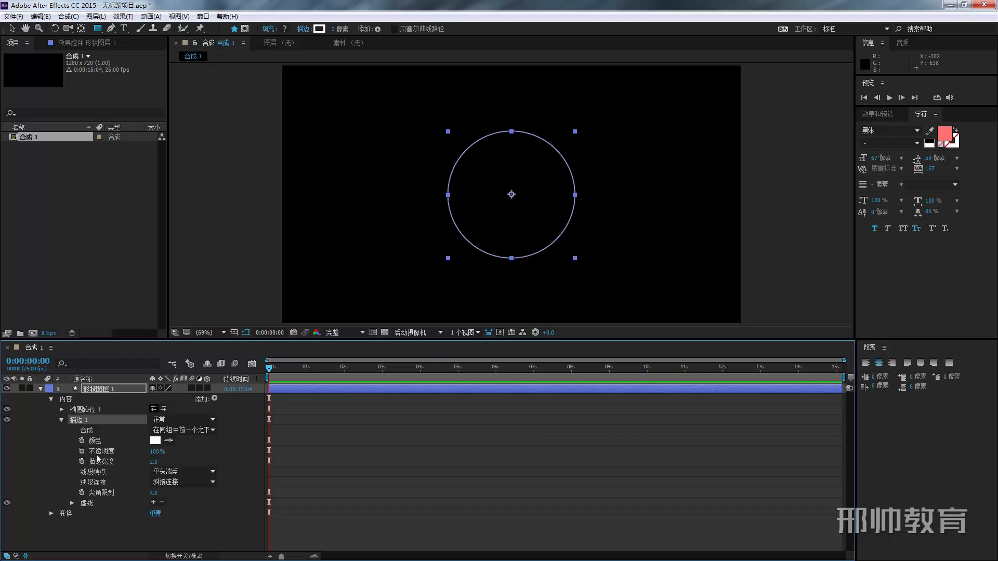
Step: Make the circle's stroke yellow, lower its opacity to 37% and widen it to 193
left_click(96, 441)
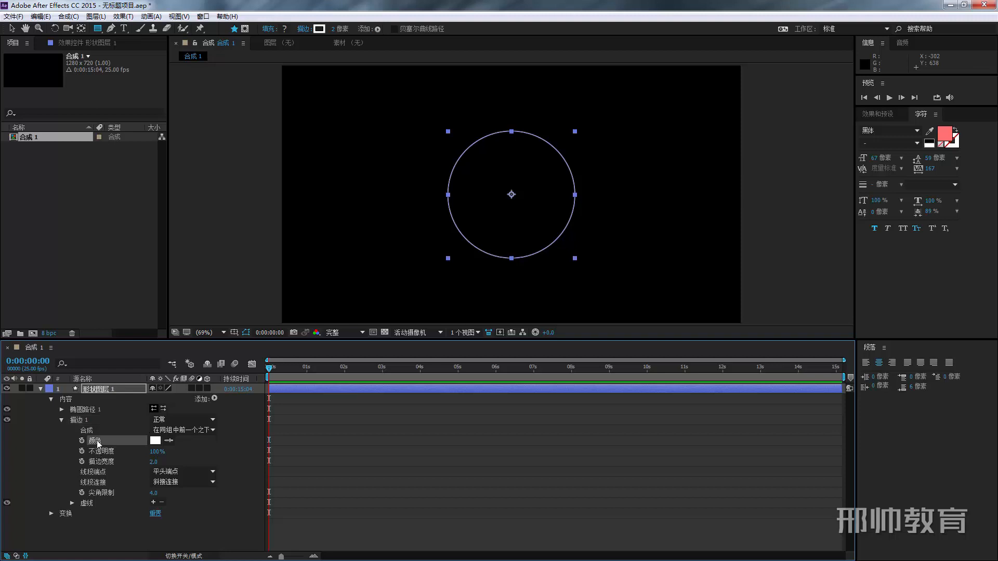
left_click(155, 440)
left_click_drag(502, 354, 502, 366)
left_click(489, 257)
left_click(602, 262)
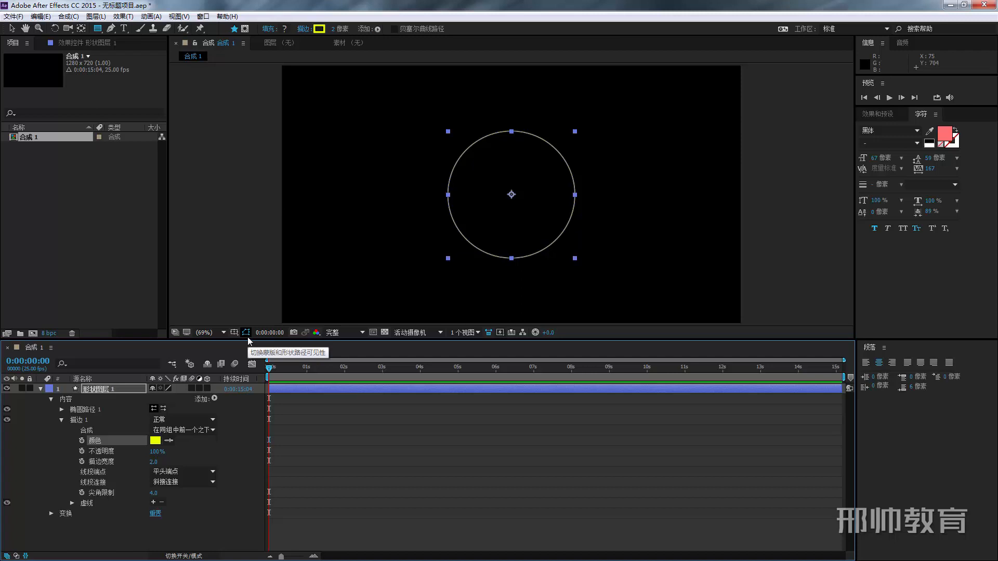
left_click(412, 445)
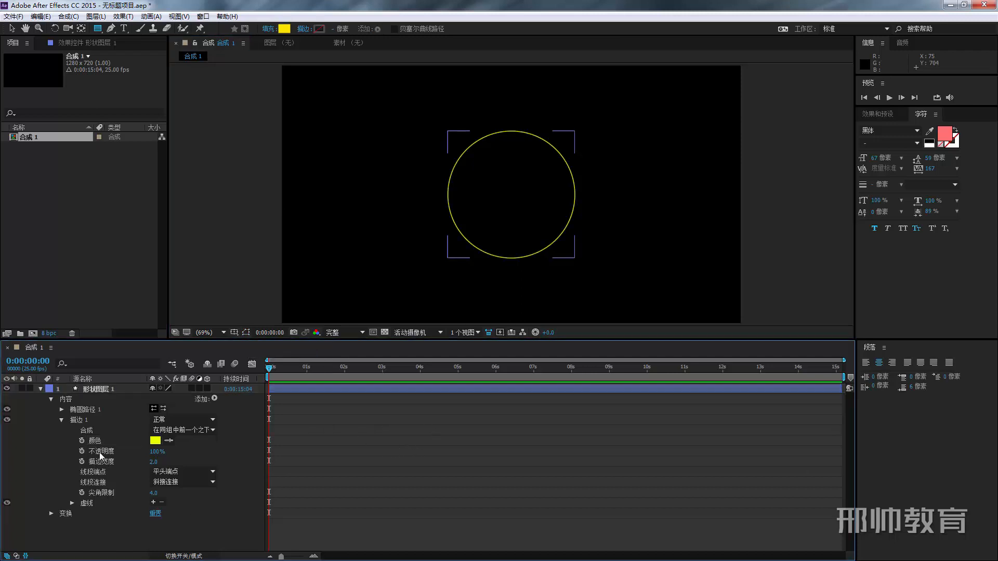
mouse_move(154, 458)
left_mouse_down()
mouse_move(116, 445)
mouse_move(158, 462)
mouse_move(226, 460)
left_mouse_up()
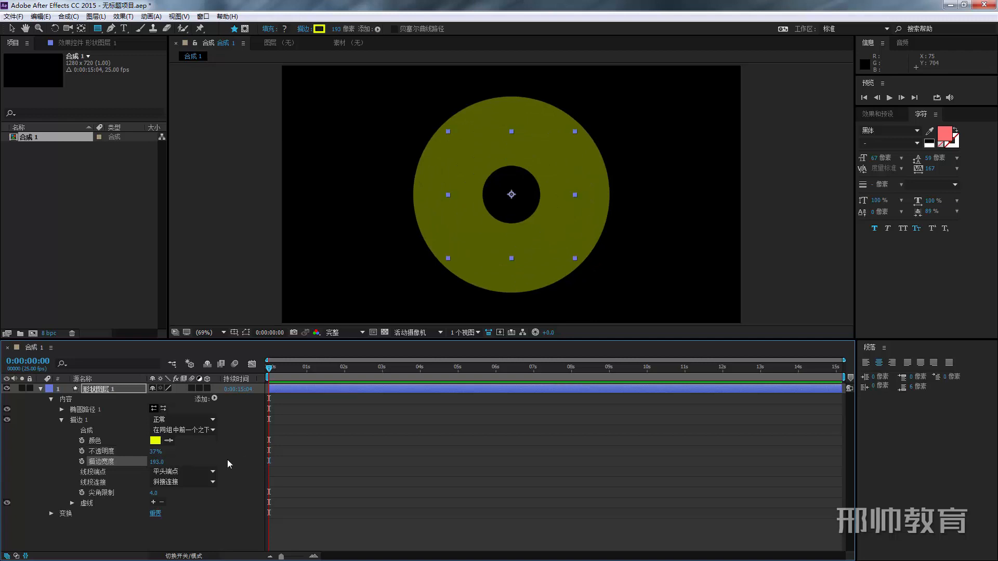
Step: Change the circle stroke's line cap to round (圆头端点) and its line join to round (圆角连接)
left_click(89, 473)
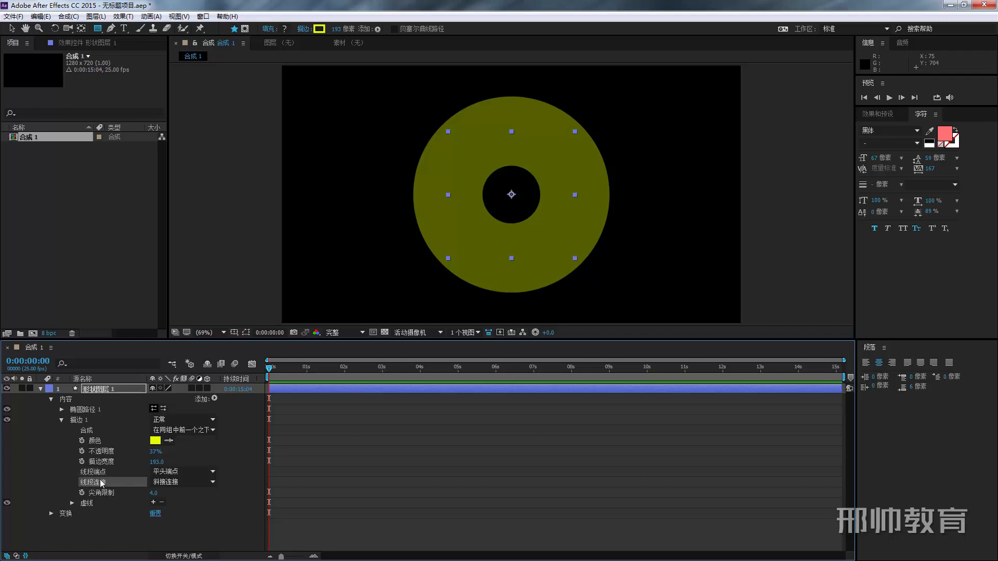
left_click(179, 472)
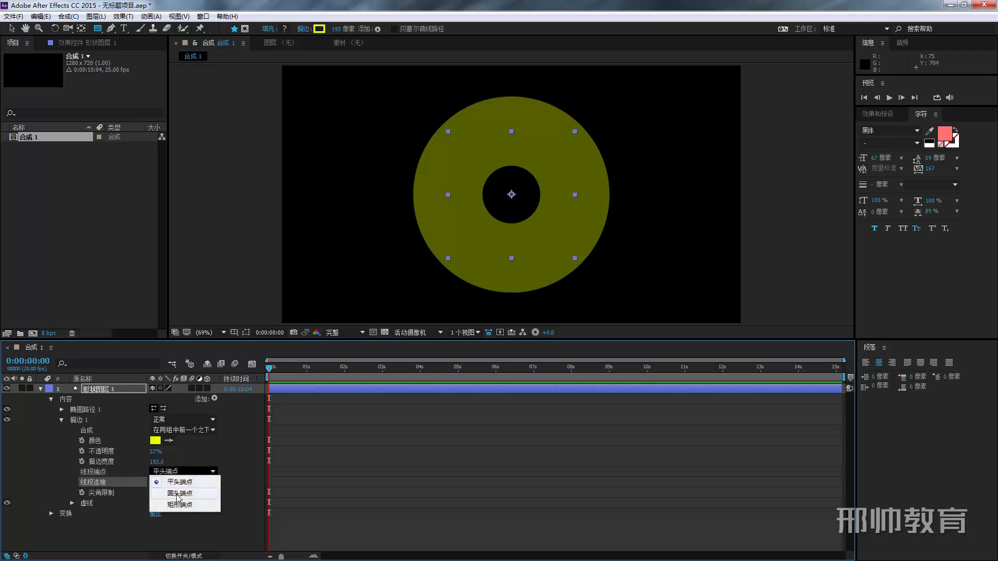
left_click(178, 494)
left_click(177, 482)
left_click(177, 504)
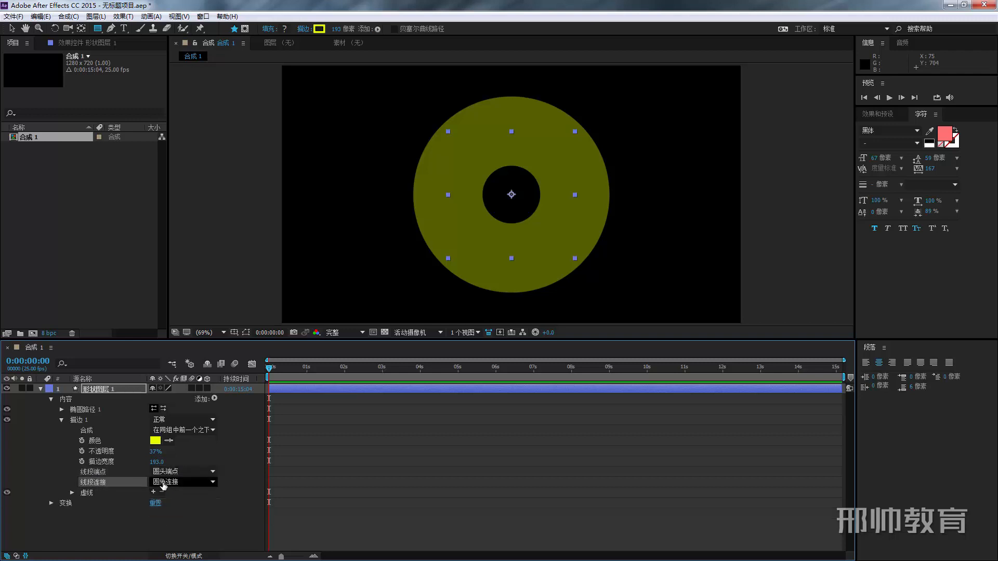
Step: Add a two-line text layer beside the ring reading 虚线 and 破折号
key("ctrl+t")
left_click(369, 188)
type("xvxian")
key("space")
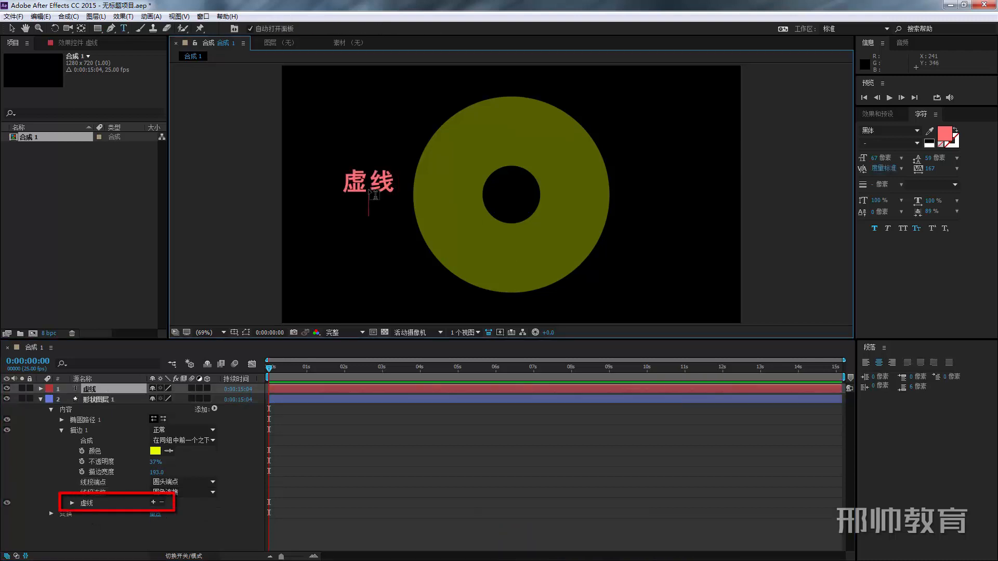
type("pozhehao")
key("space")
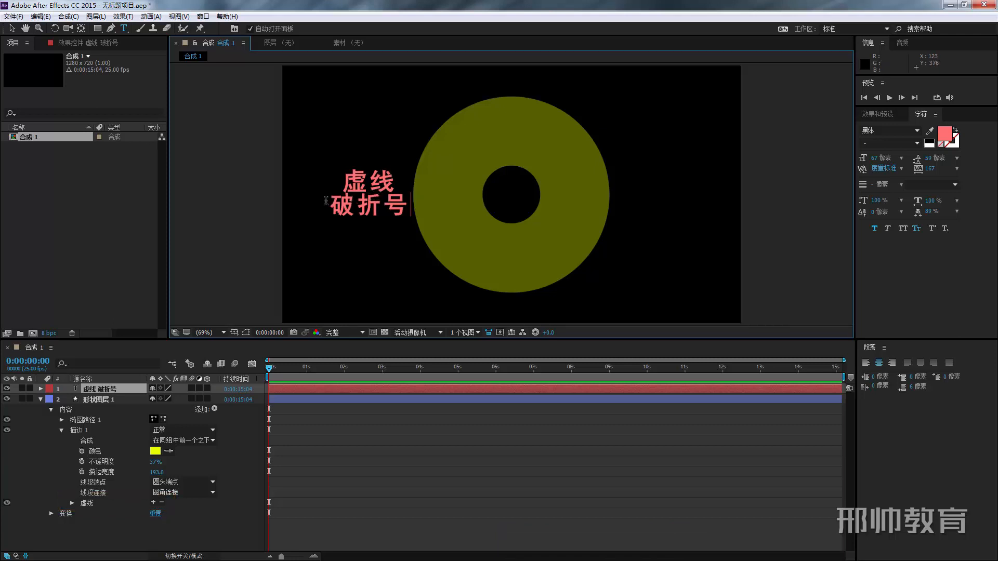
Step: Add a dash (虚线) to the circle's stroke and switch it to butt caps (平头端点) and miter joins (斜接连接)
left_click(89, 503)
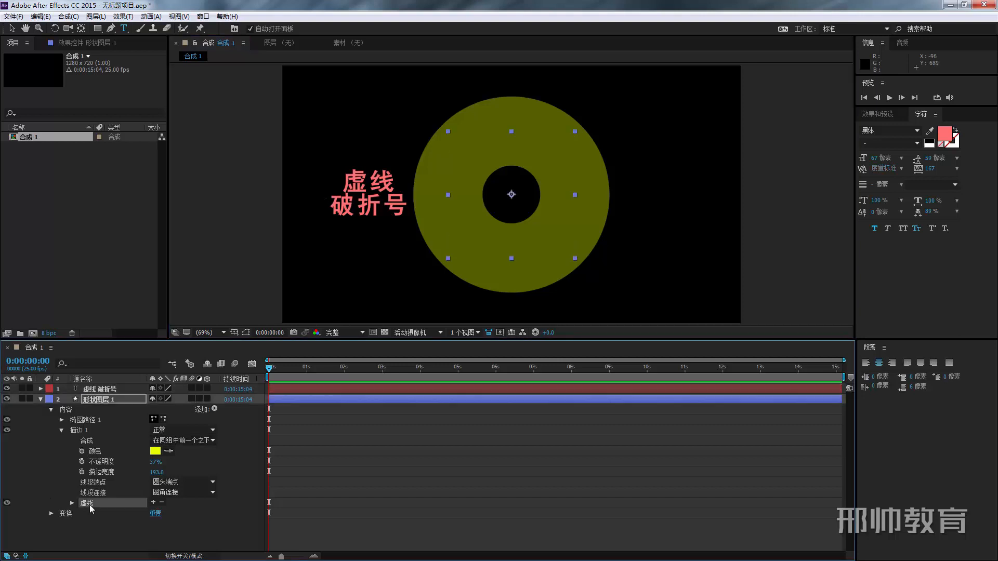
left_click(153, 502)
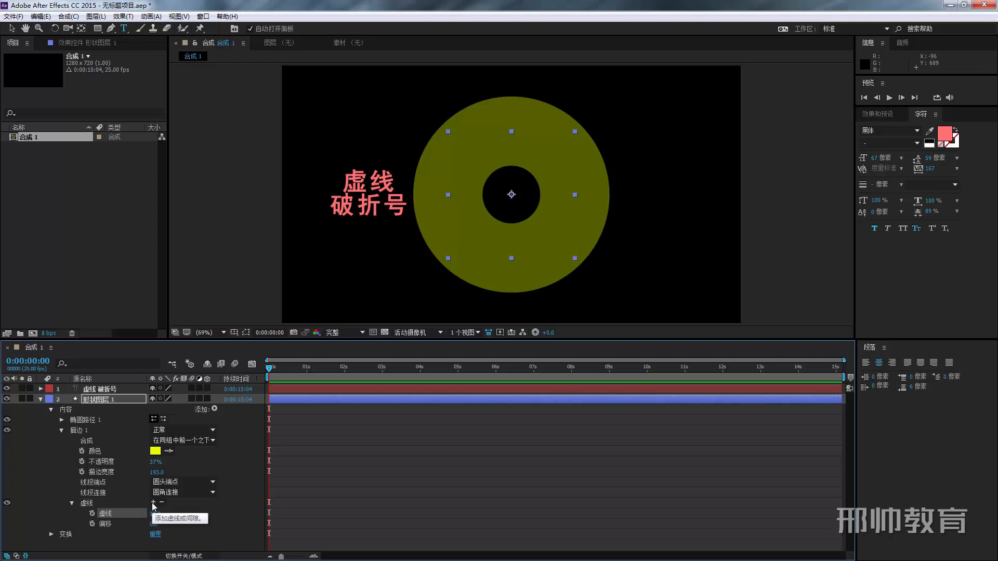
left_click(178, 483)
left_click(185, 492)
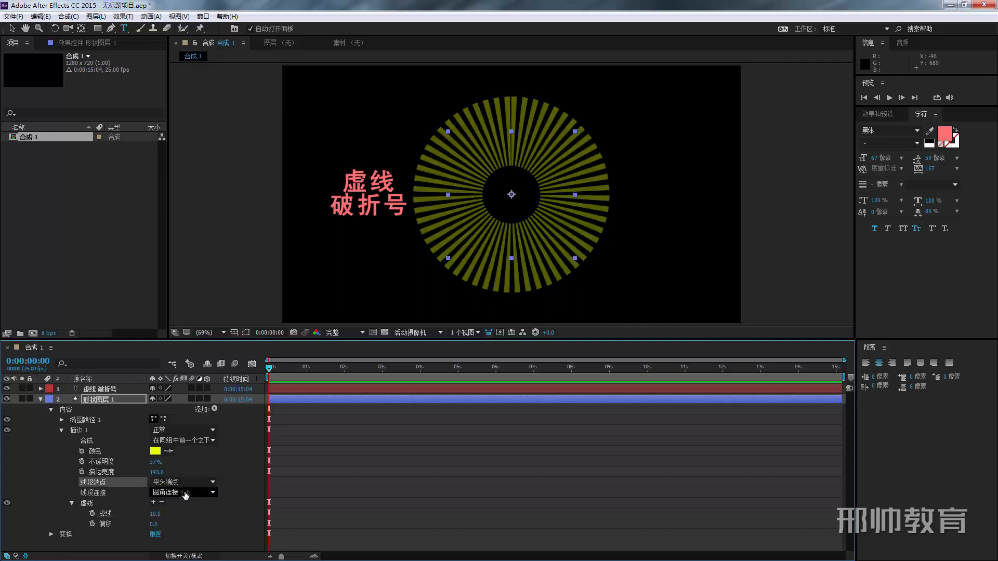
left_click(184, 493)
left_click(187, 503)
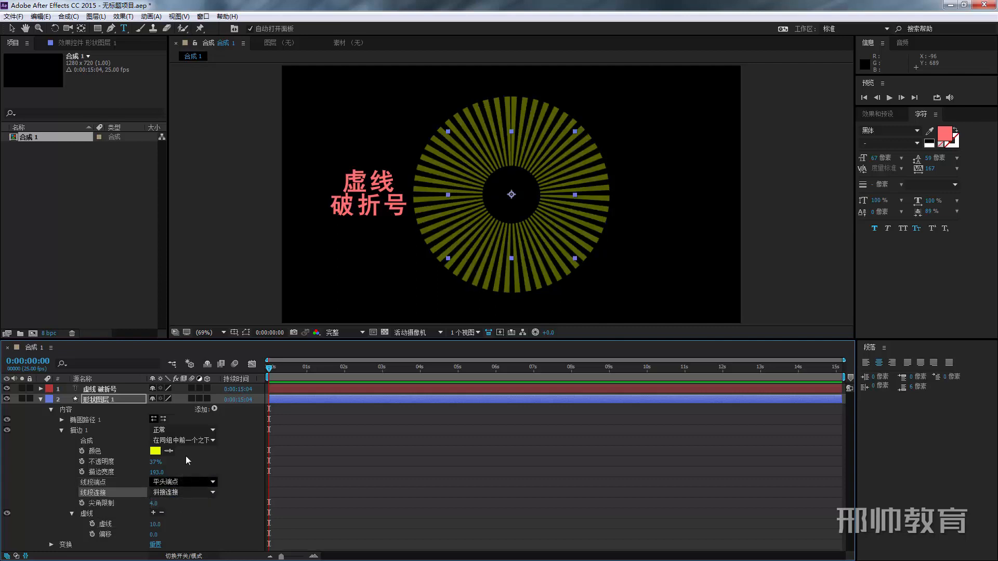
left_click(404, 469)
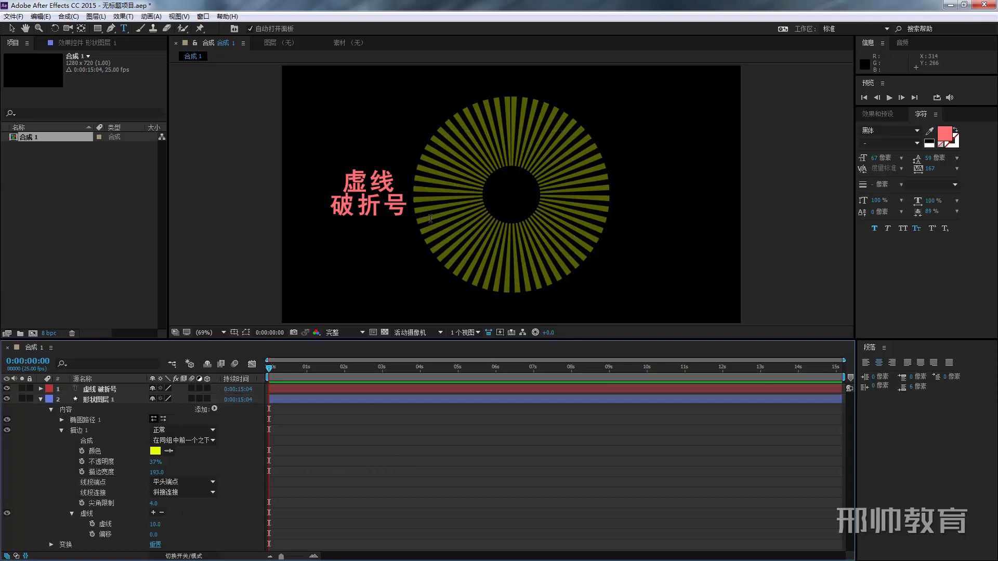
Step: Move the 虚线 破折号 text up and away from the ring
left_click(11, 28)
left_click(389, 181)
left_click_drag(389, 181, 364, 164)
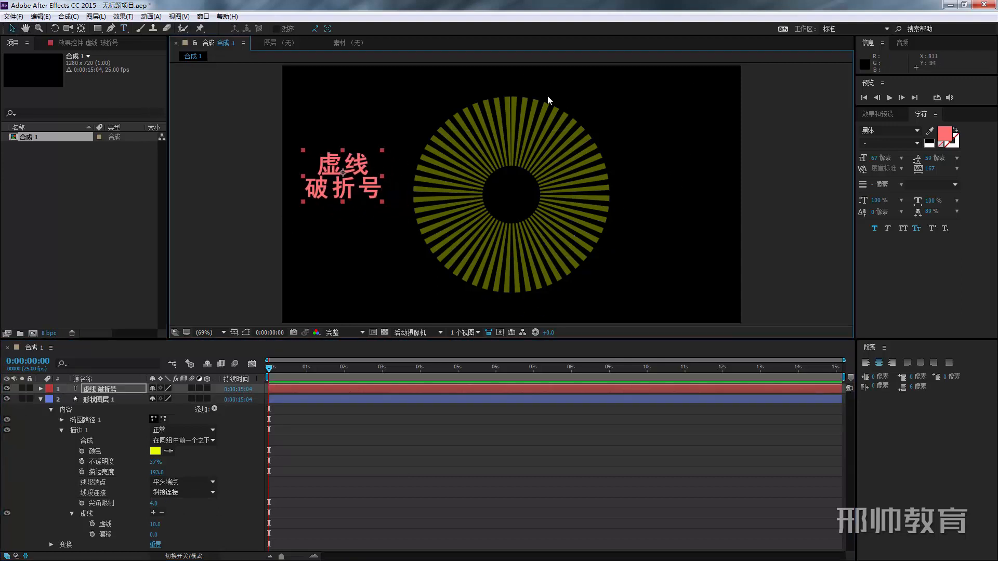
Step: Adjust the dashed stroke to a width of 43, a dash length of 90 and a dash offset of 1012
left_click_drag(156, 473, 62, 474)
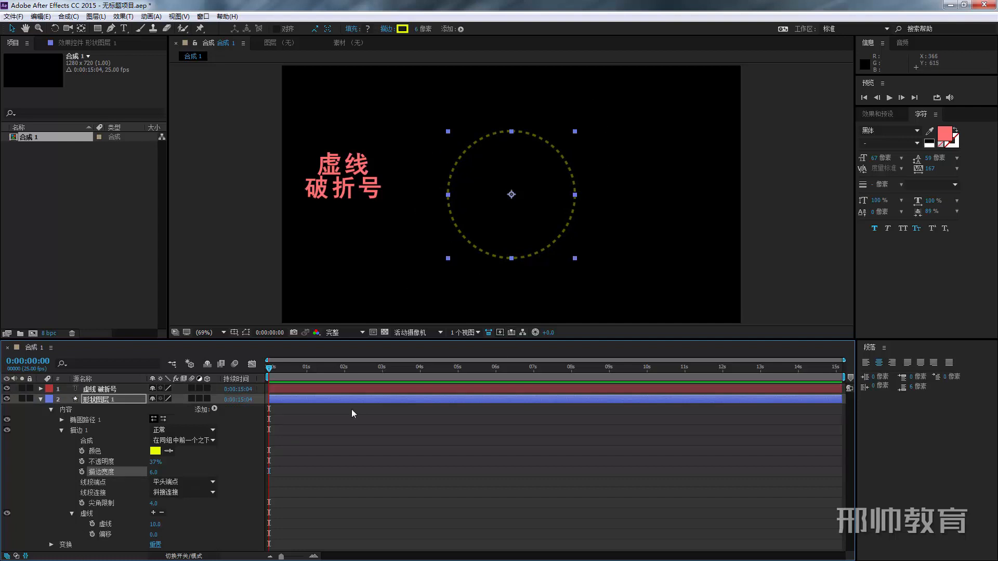
left_click_drag(155, 523, 193, 531)
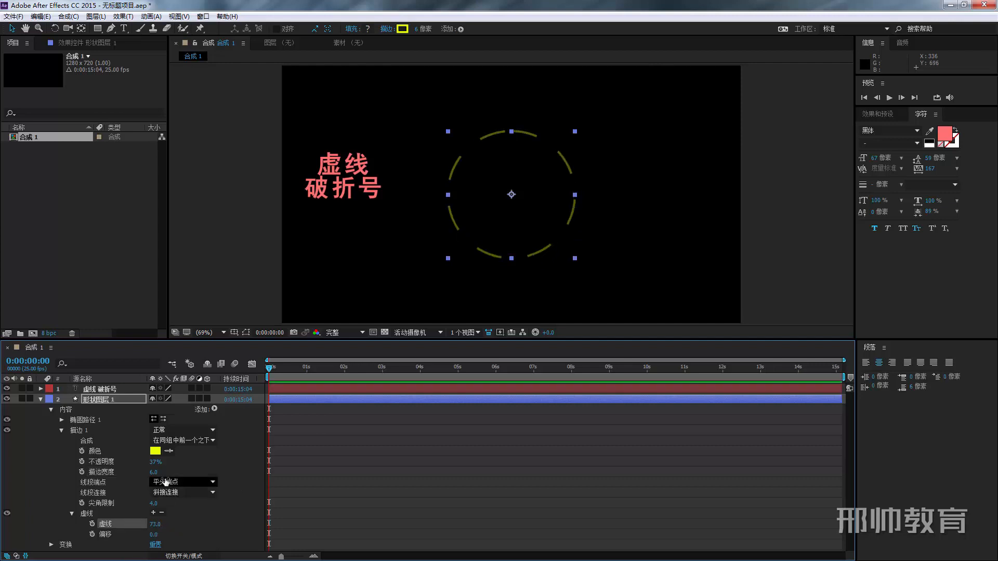
left_click_drag(155, 472, 186, 482)
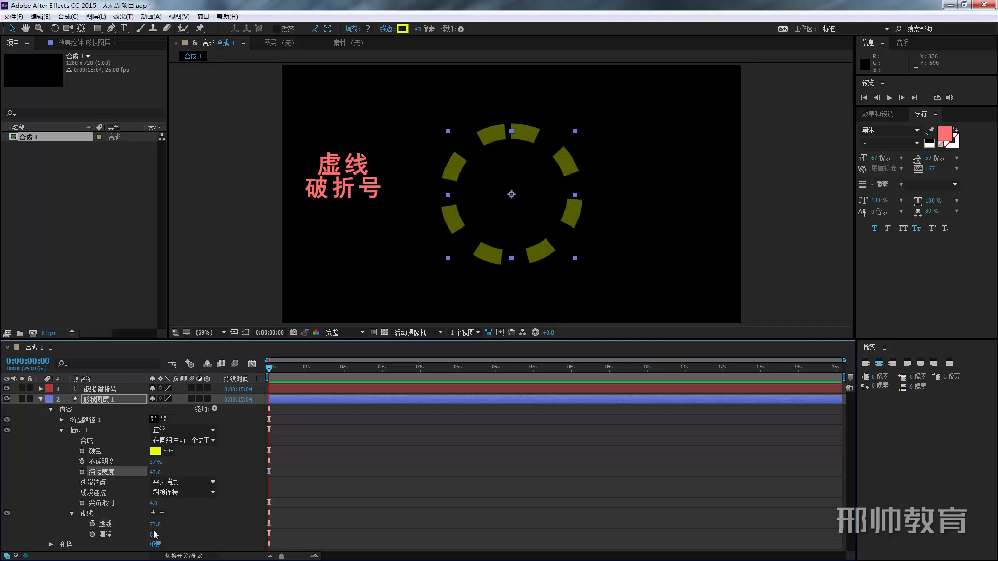
mouse_move(155, 524)
left_mouse_down()
mouse_move(137, 525)
mouse_move(173, 532)
left_mouse_up()
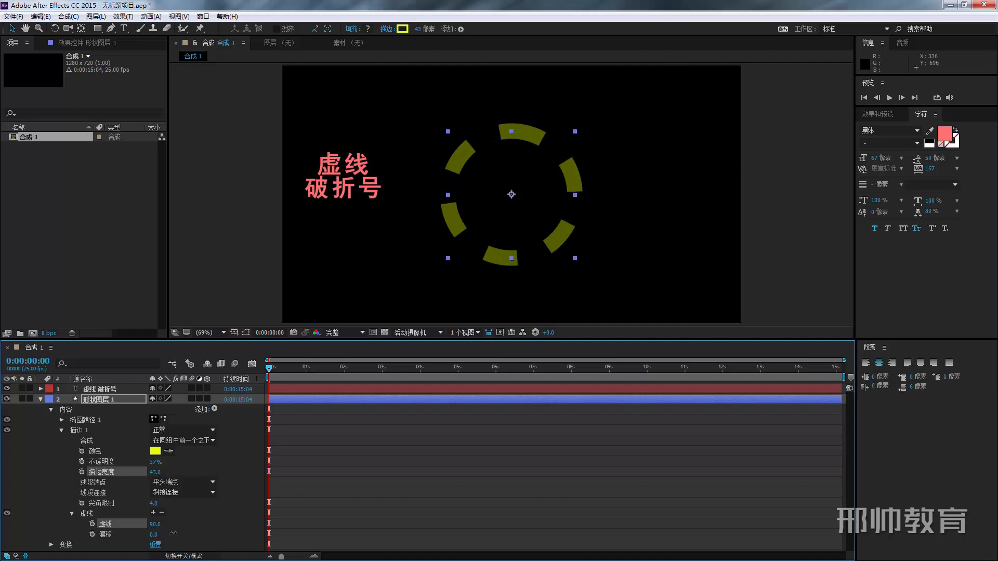
left_click_drag(155, 534, 682, 544)
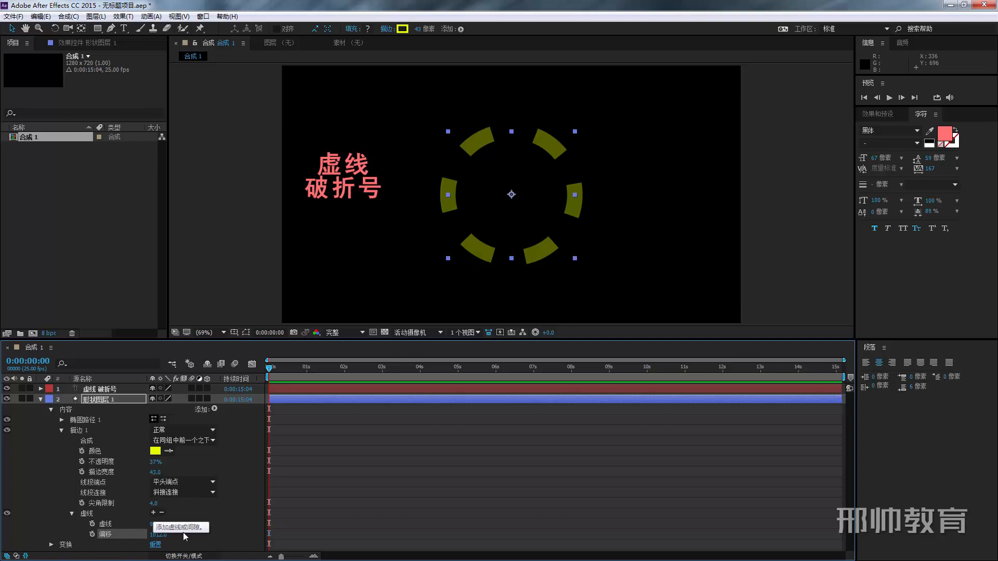
Step: Add a gap (间隙) to the circle's dashed stroke and set it to 63
left_click(152, 513)
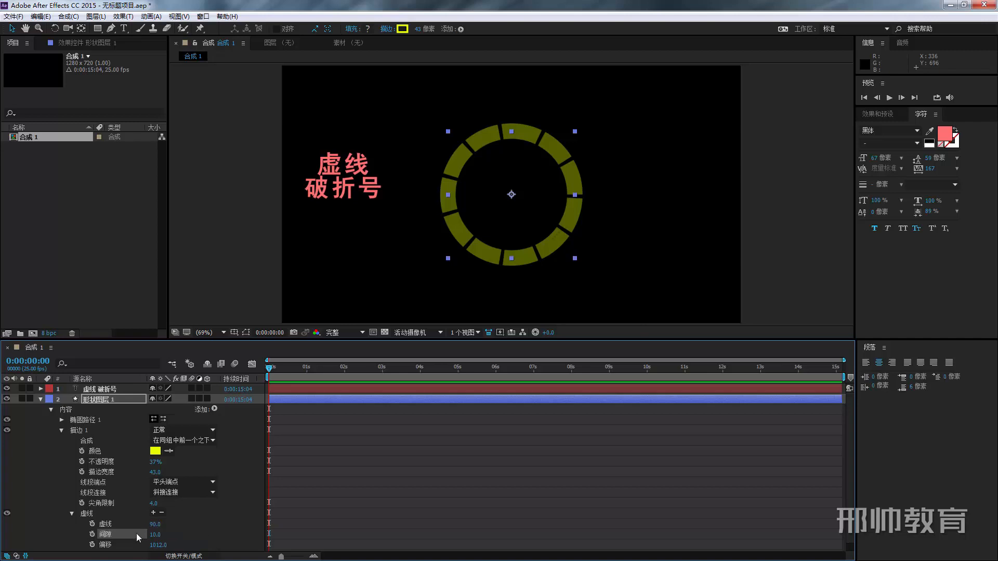
scroll(105, 538, "down", 1)
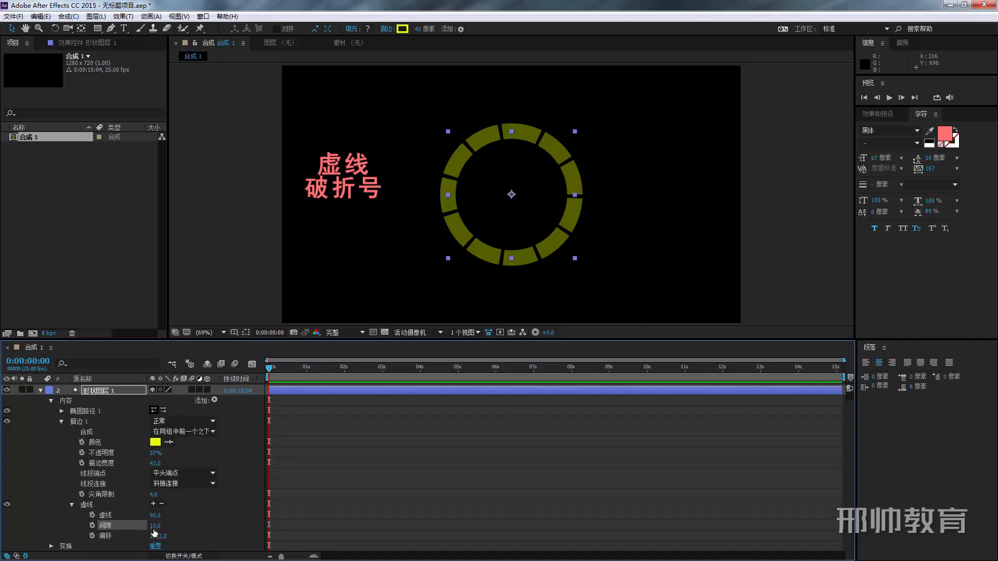
left_click_drag(154, 531, 190, 536)
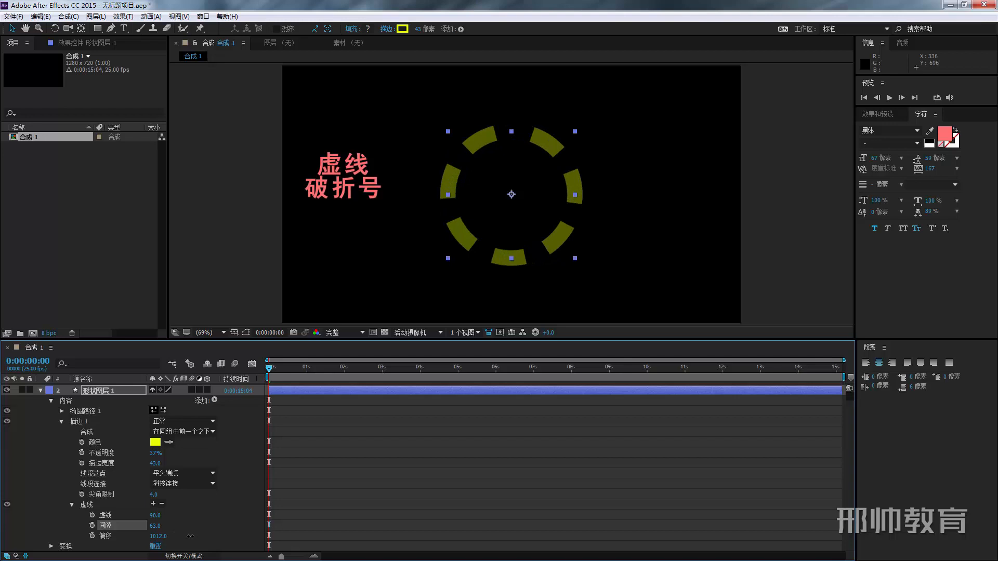
Step: Remove both the gap and the dash from the circle's stroke
left_click(162, 503)
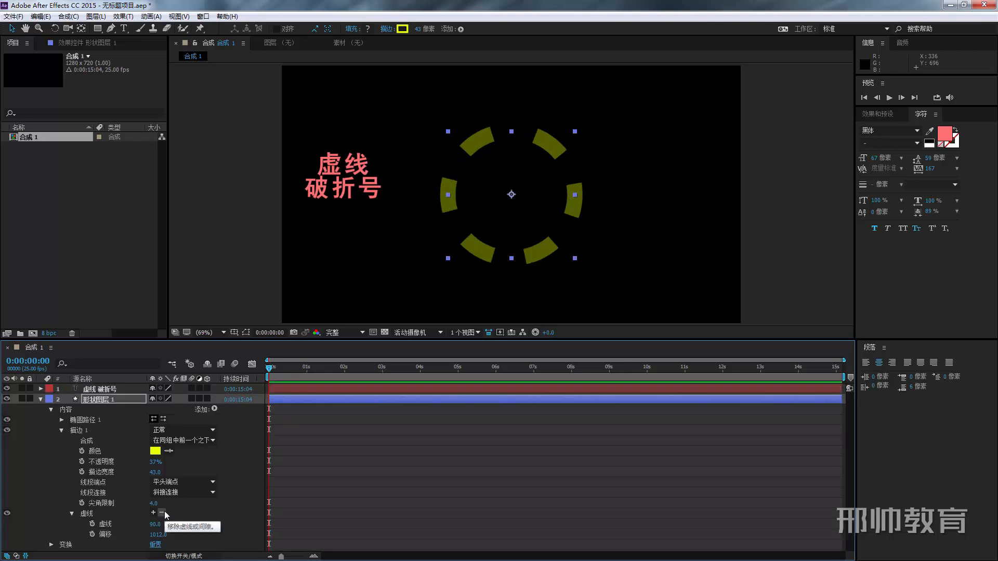
left_click(162, 514)
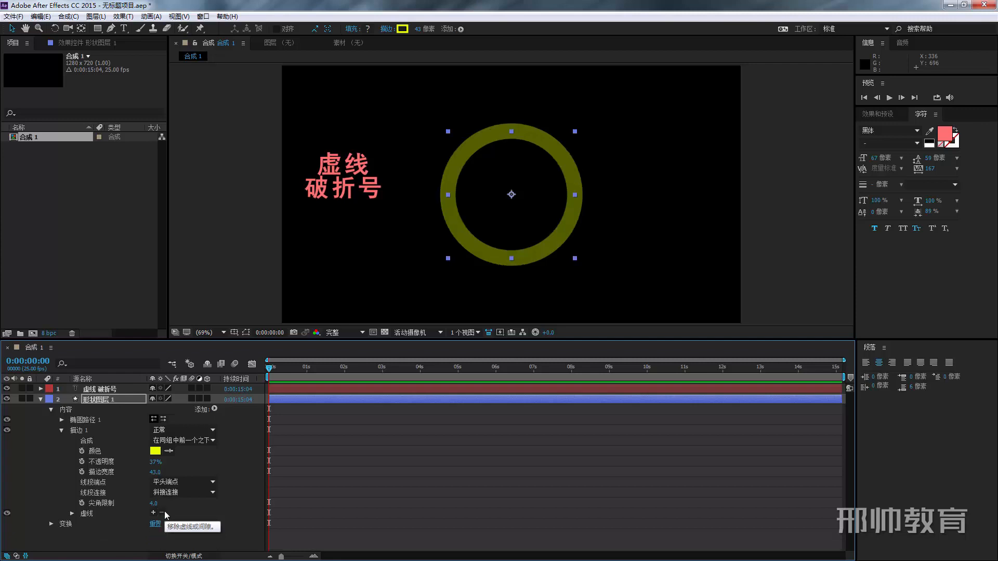
Step: Add a new dash of 124 and a gap of 125 to the circle's stroke
left_click(152, 513)
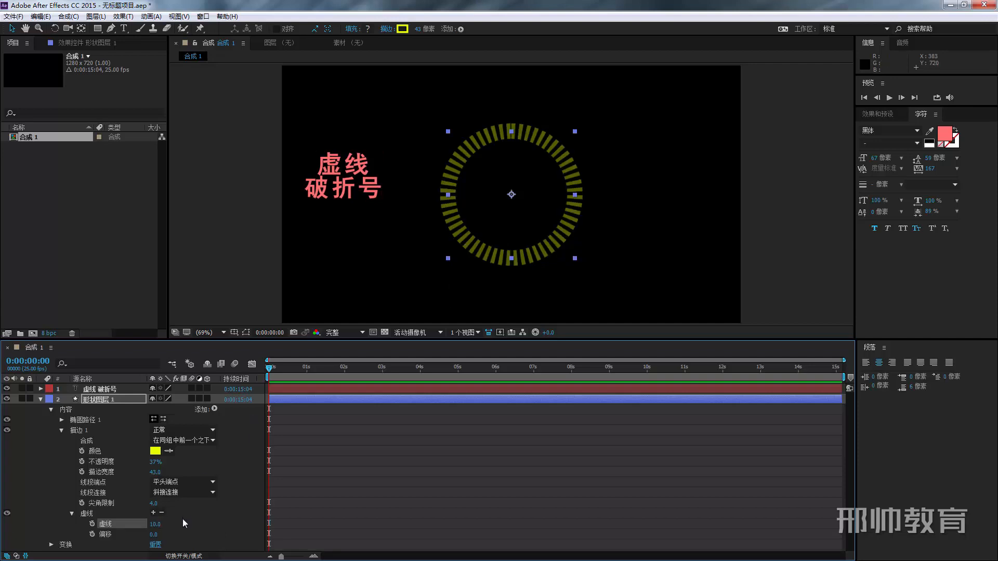
left_click_drag(154, 527, 214, 524)
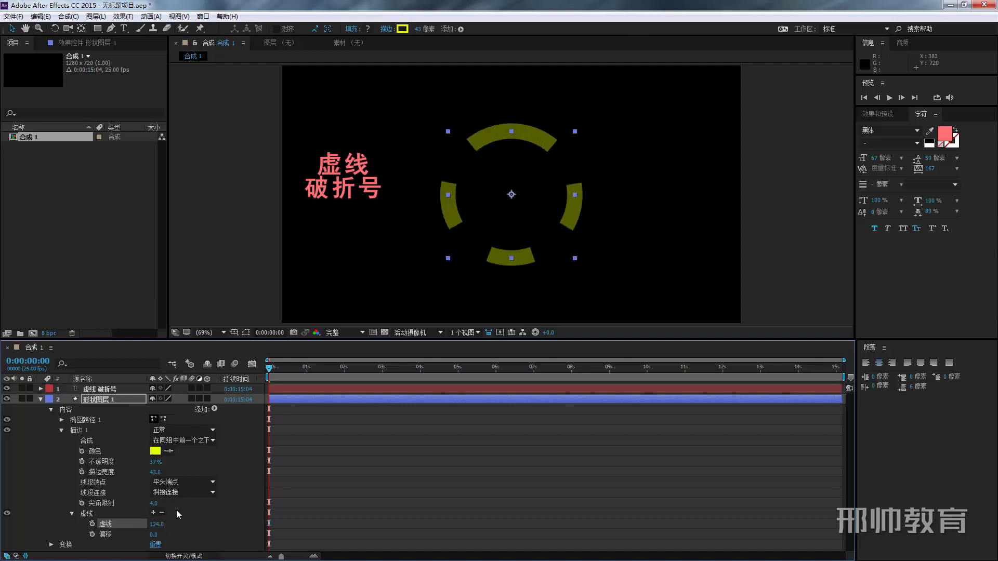
left_click(153, 513)
left_click_drag(155, 535, 213, 538)
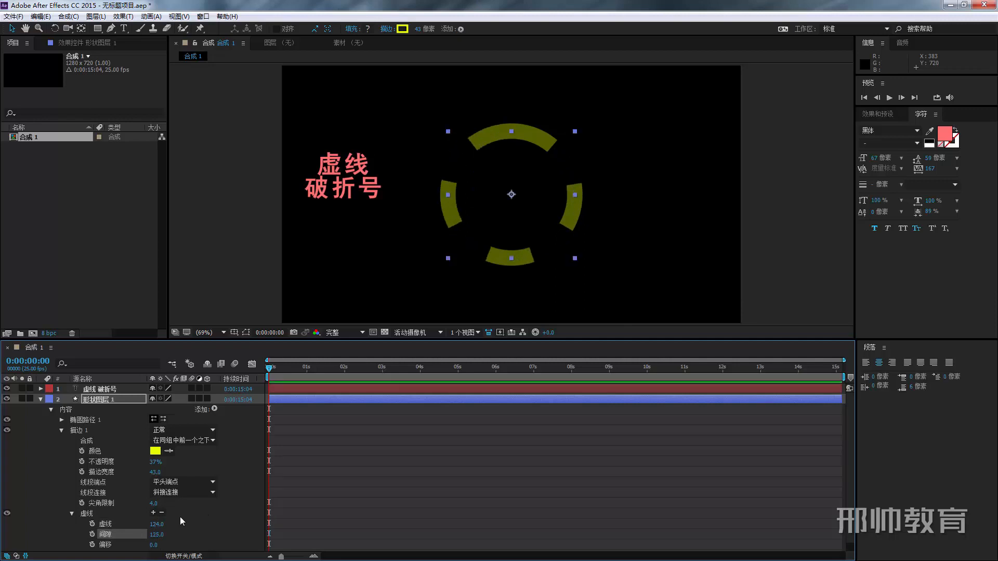
Step: Set the first dash and gap to 100 and add a second dash and gap of 10 each
left_click(153, 513)
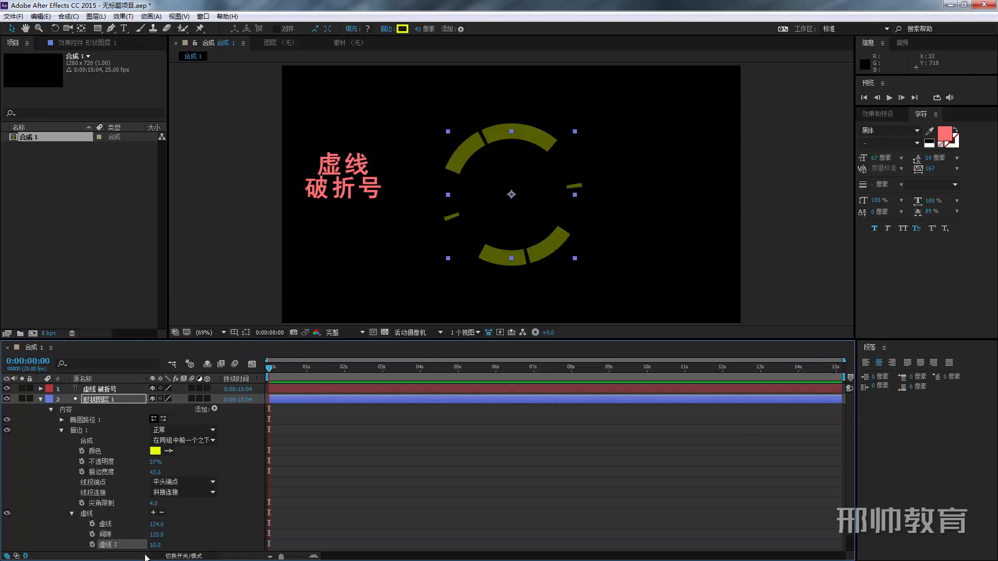
scroll(167, 525, "down", 1)
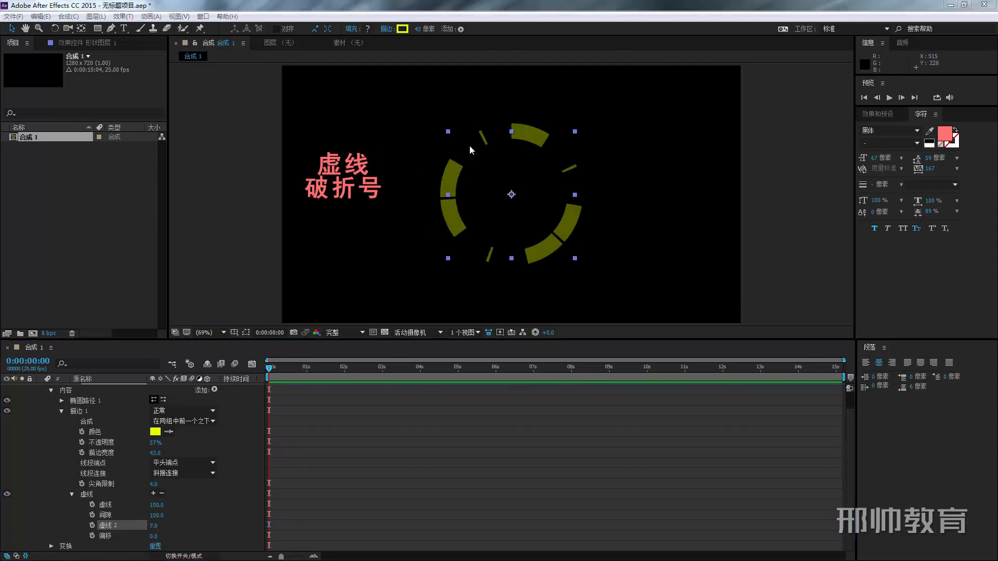
left_click(154, 493)
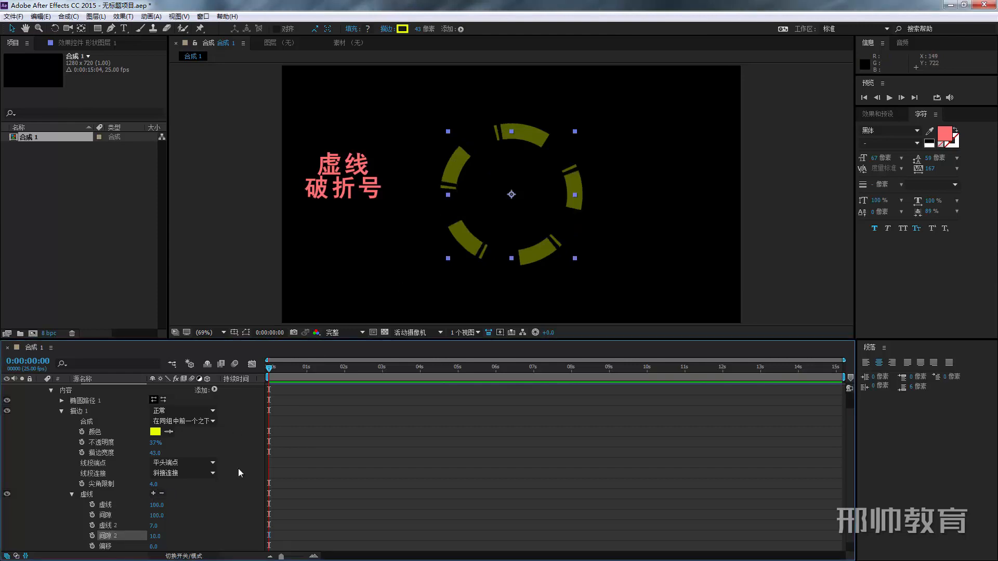
left_click(152, 525)
key("Return")
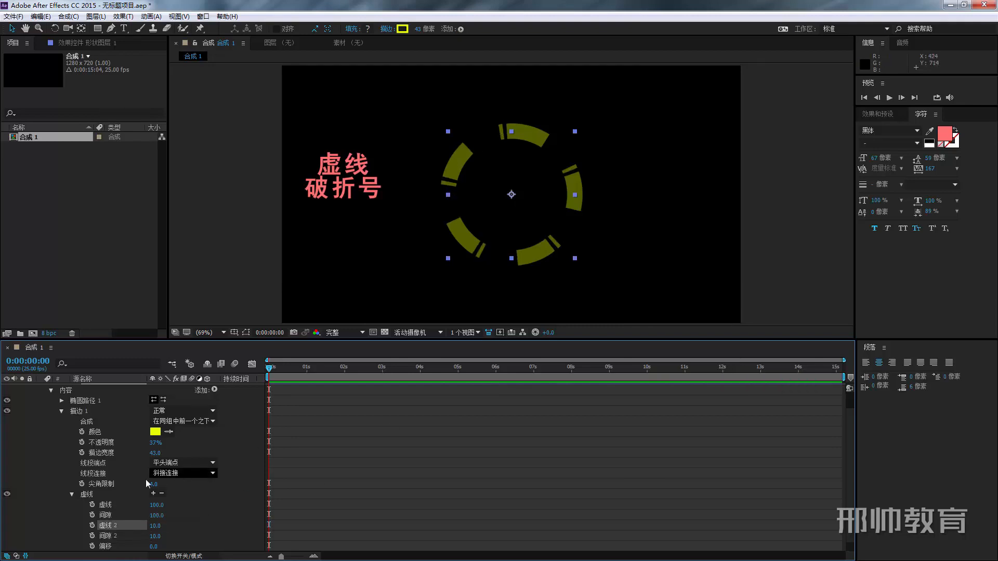
Step: Add a third dash and a third gap of 10 each to the circle's stroke
left_click(154, 494)
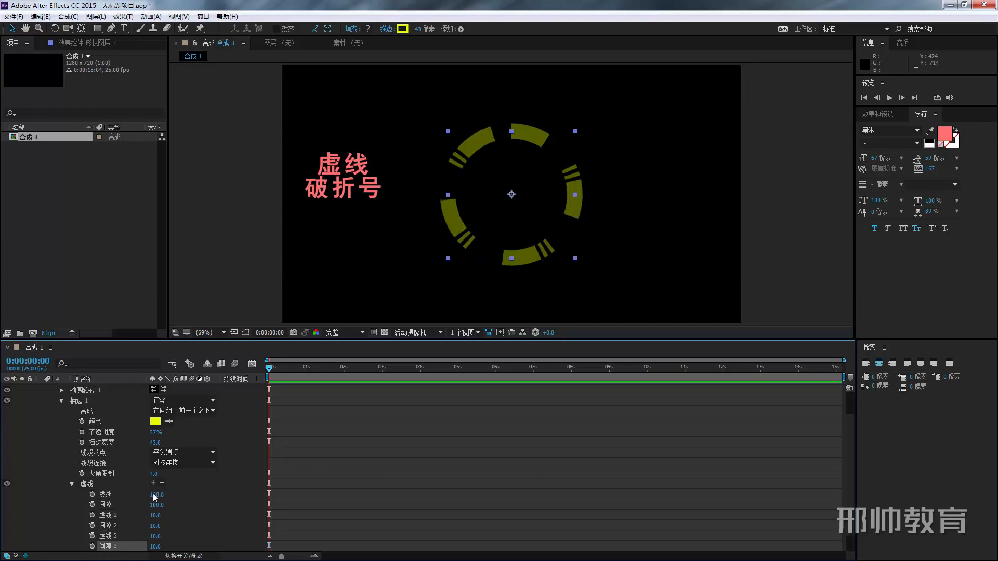
left_click(153, 494)
left_click(151, 485)
scroll(143, 492, "down", 1)
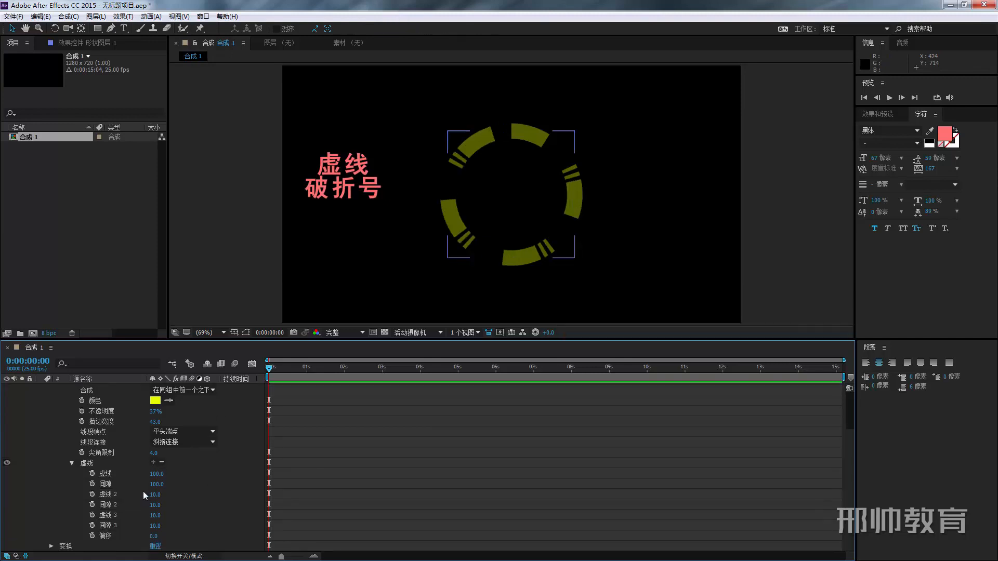
left_click(108, 522)
left_click(227, 521)
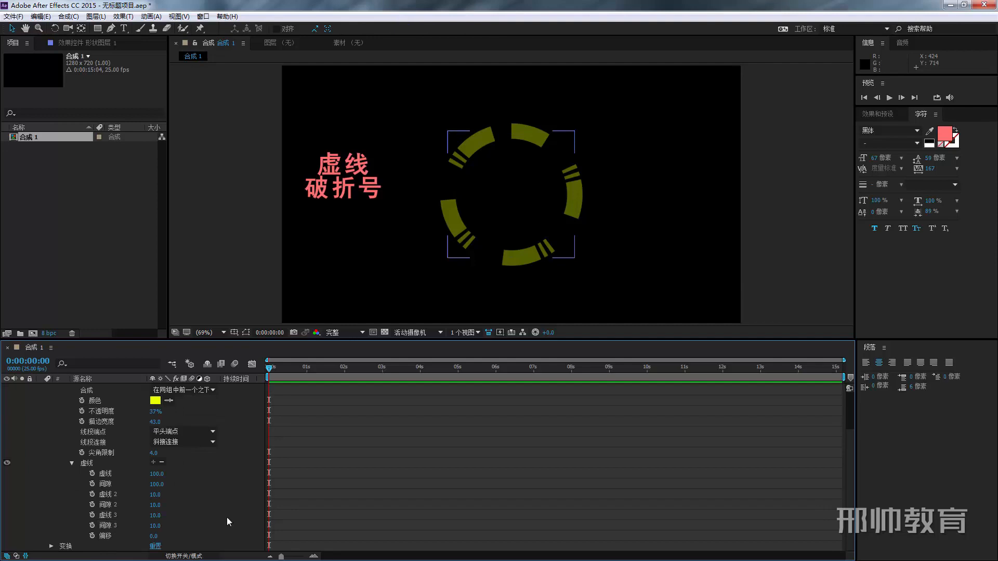
Step: Remove the third and second dash-and-gap pairs and the first gap from the circle's stroke
left_click(161, 462)
left_click(161, 472)
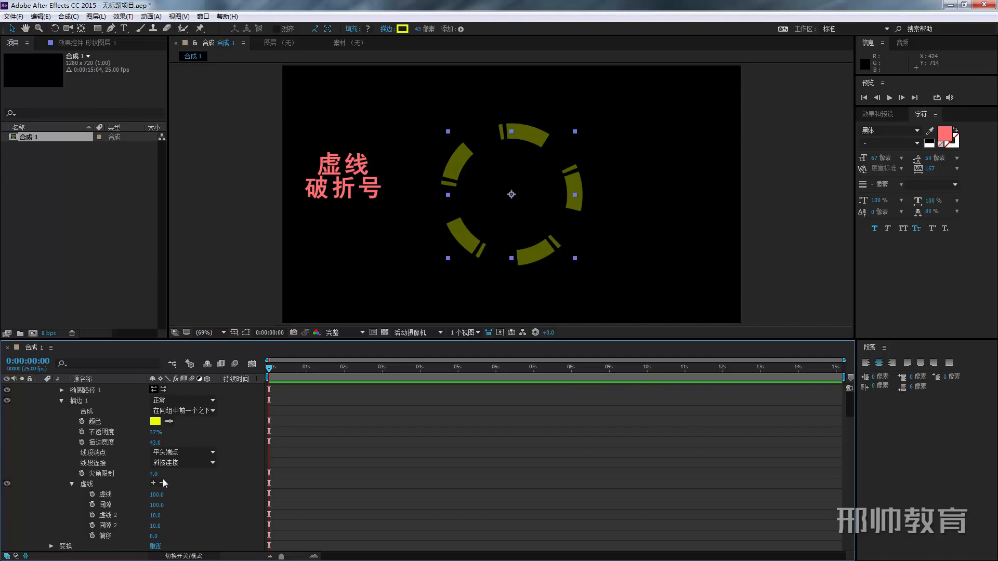
left_click(162, 484)
left_click(161, 491)
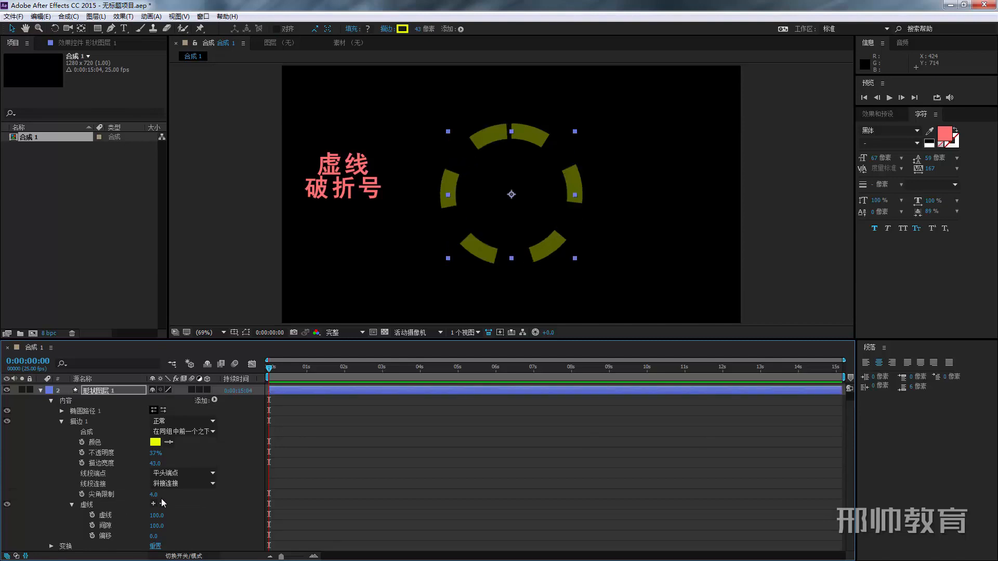
left_click(162, 503)
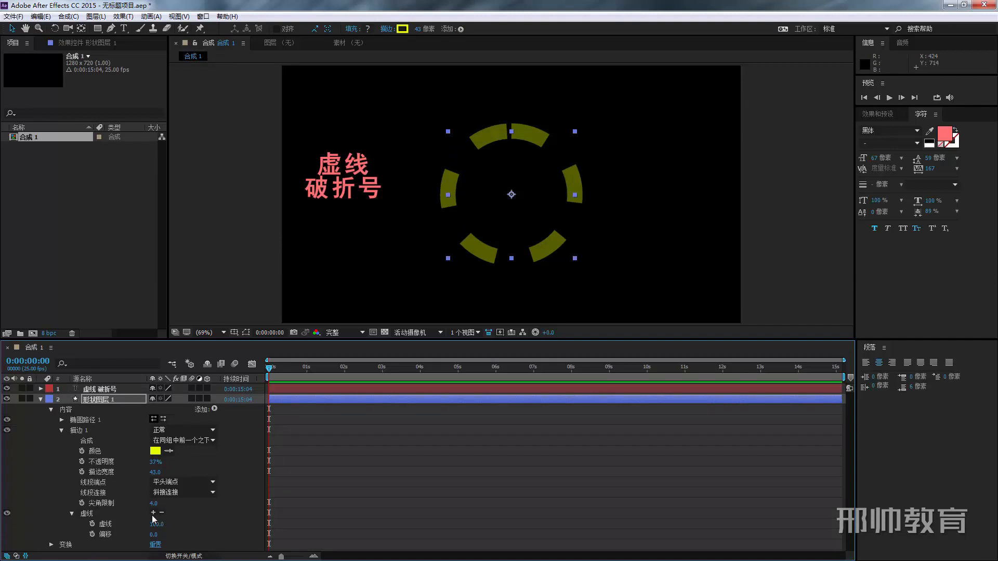
Step: Add a gap back to the circle's stroke and set the dash to 119 and the gap to 92
left_click(154, 513)
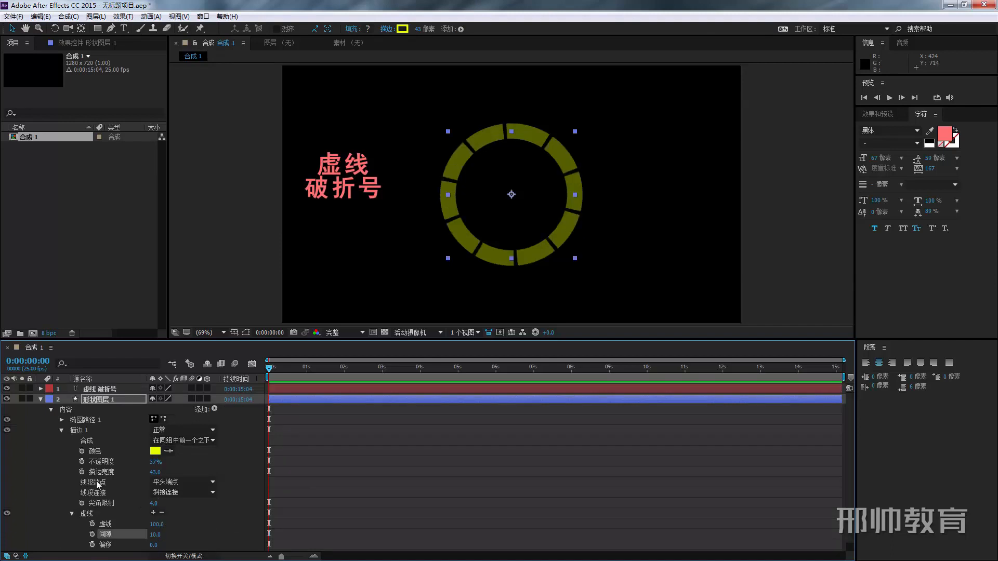
left_click(88, 482)
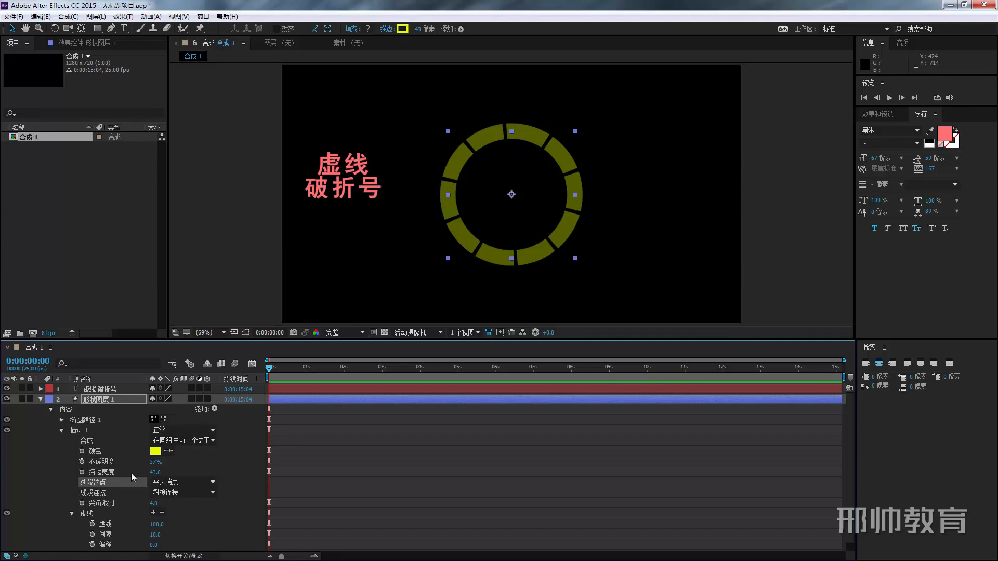
left_click(199, 527)
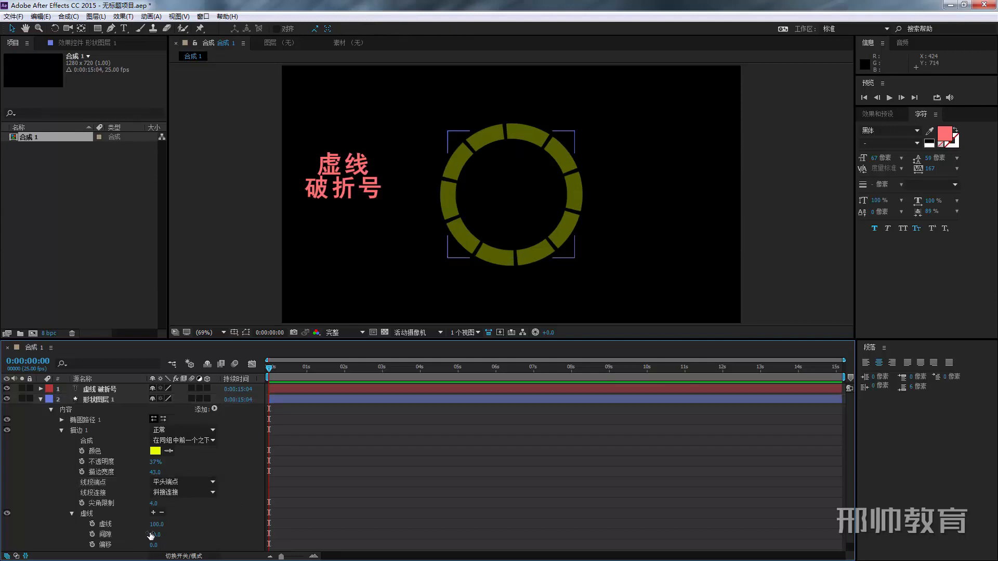
left_click_drag(157, 524, 195, 534)
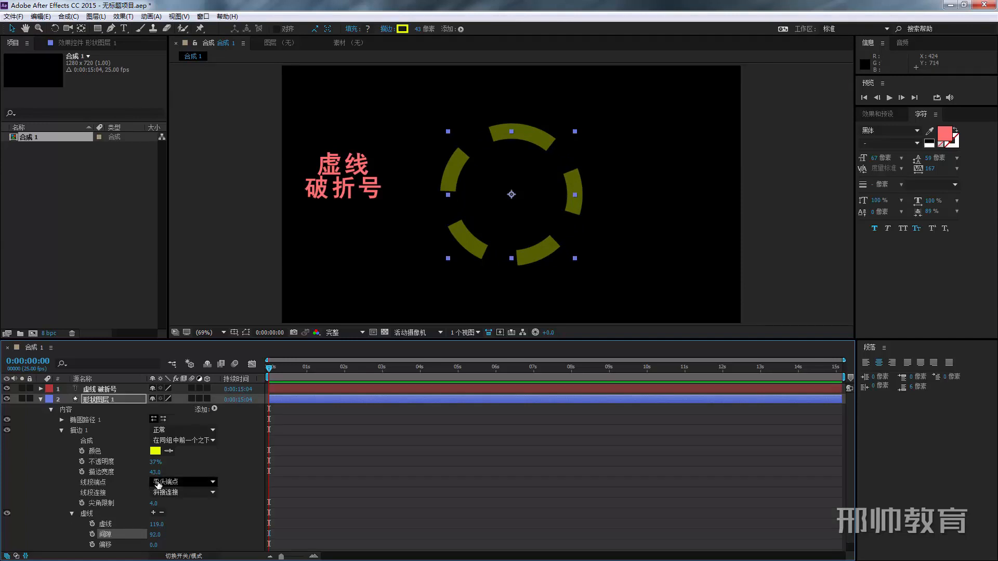
Step: Try the round cap (圆头端点) and the projecting cap (矩形端点) as the stroke's line cap
scroll(445, 136, "up", 1)
key("space")
left_click_drag(441, 139, 362, 218)
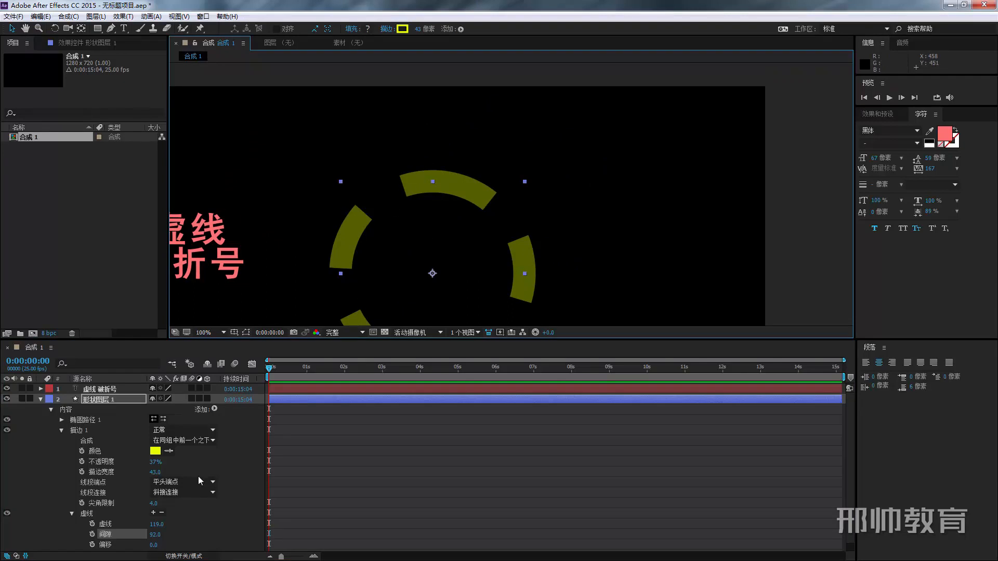
left_click(182, 481)
left_click(181, 504)
left_click_drag(438, 235, 456, 176)
left_click(177, 483)
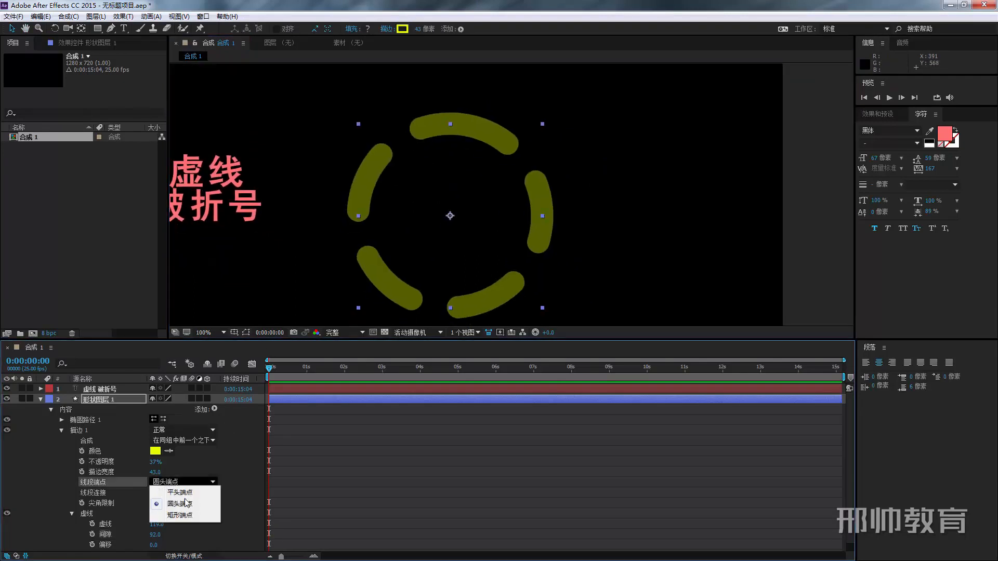
left_click(188, 515)
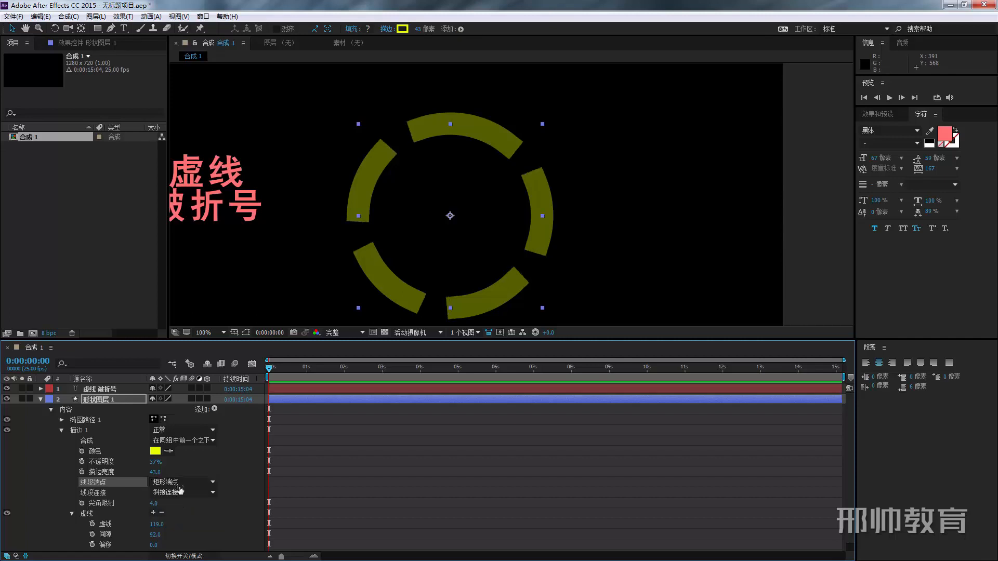
Step: Compare the butt (平头端点) and projecting (矩形端点) line caps on the dashes, finishing with the round cap (圆头端点)
left_click(180, 482)
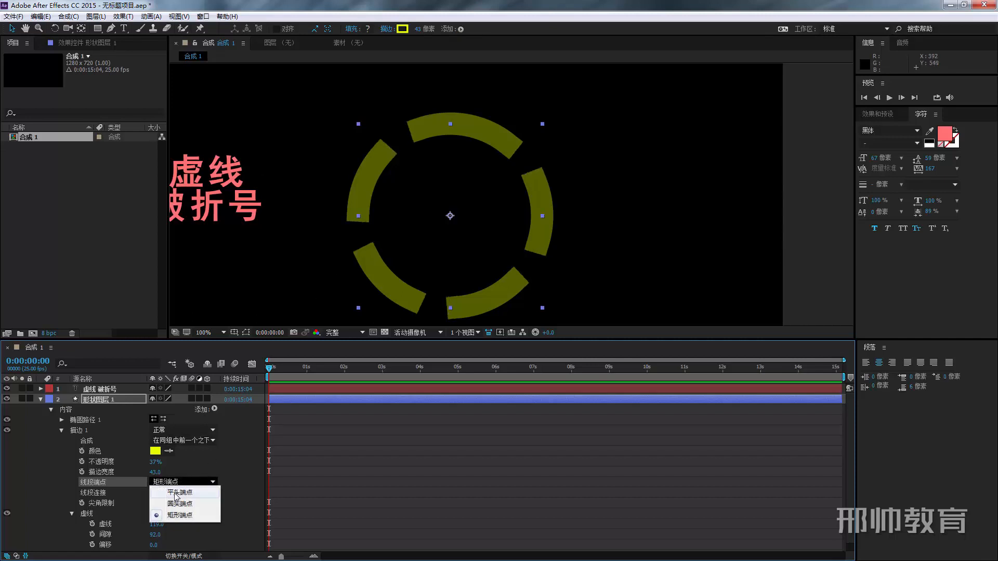
left_click(176, 494)
left_click(174, 484)
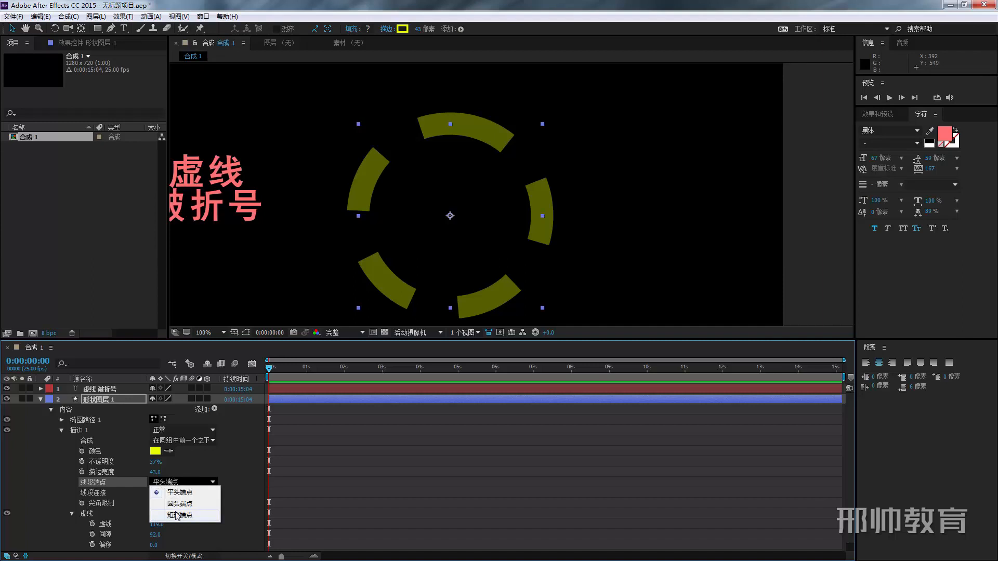
left_click(178, 514)
left_click(183, 484)
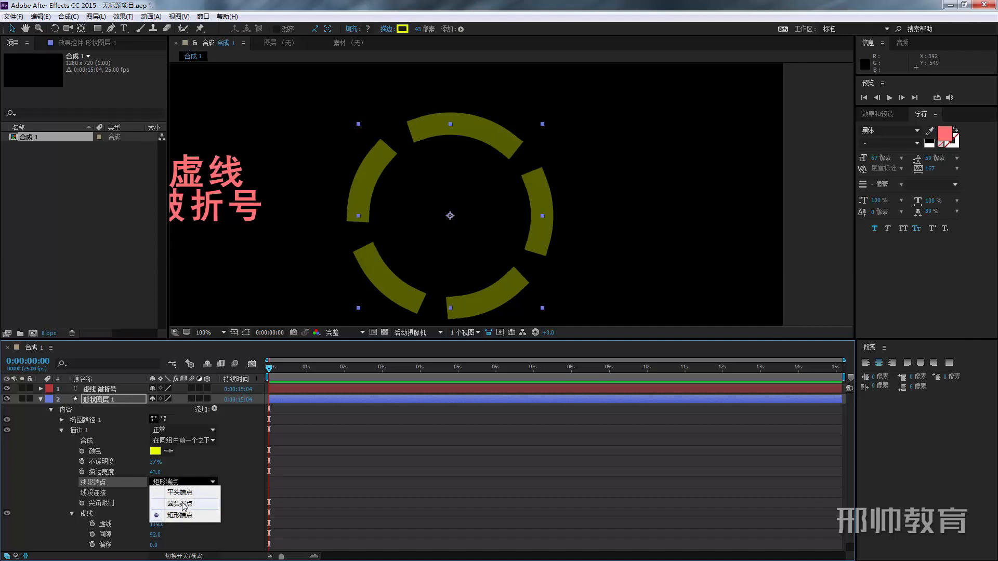
left_click(176, 494)
left_click(182, 482)
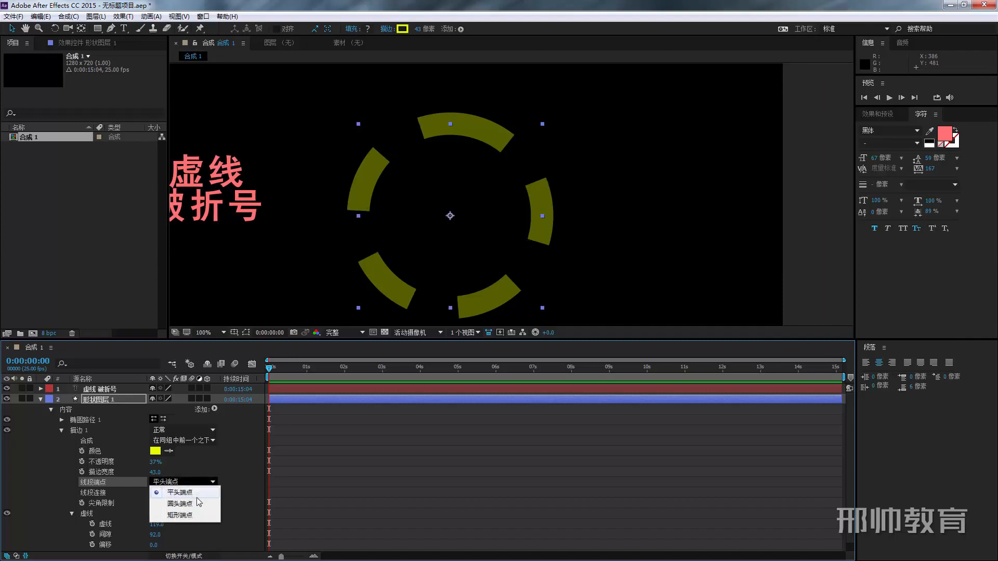
left_click(180, 504)
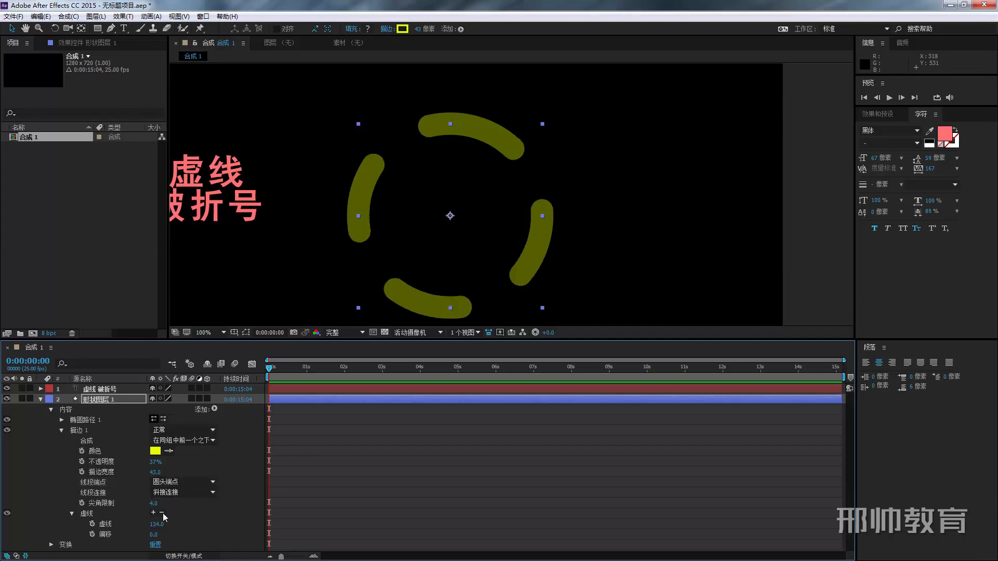
Step: Remove the last dash from the circle's stroke and set the stroke to 100% opacity and a width of 2
left_click(162, 513)
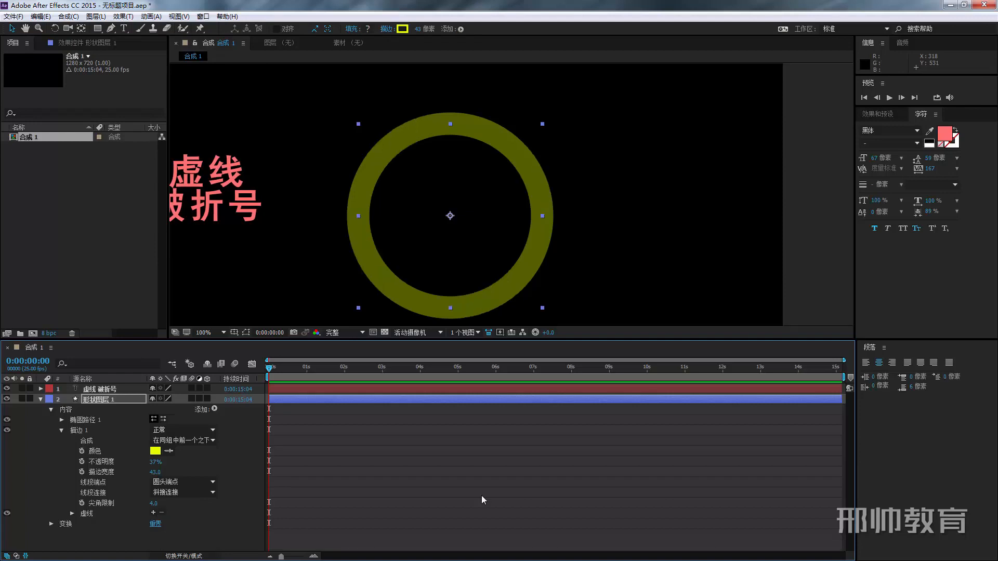
left_click(215, 410)
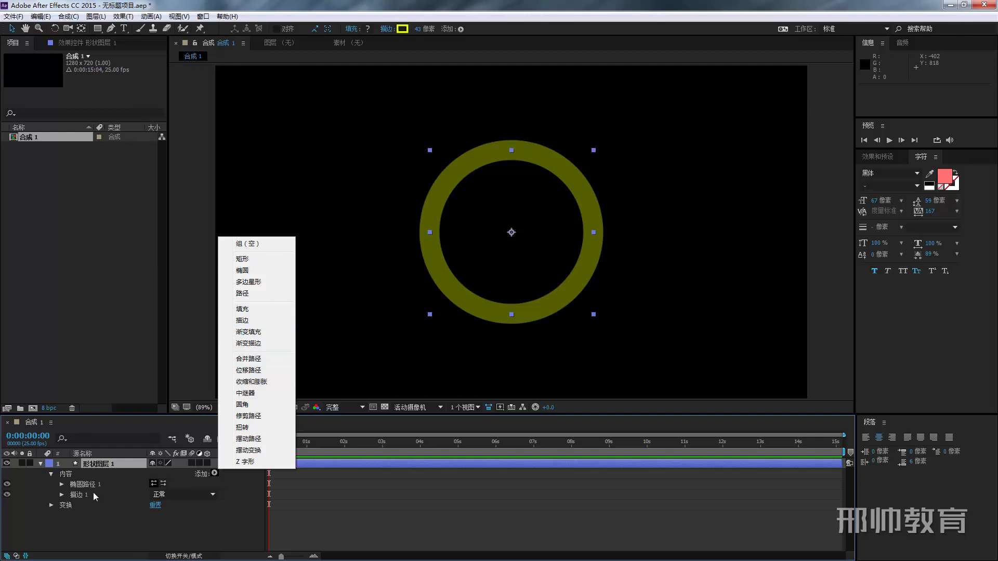
left_click(62, 495)
left_click(62, 495)
left_click_drag(153, 498, 129, 503)
scroll(176, 505, "up", 2)
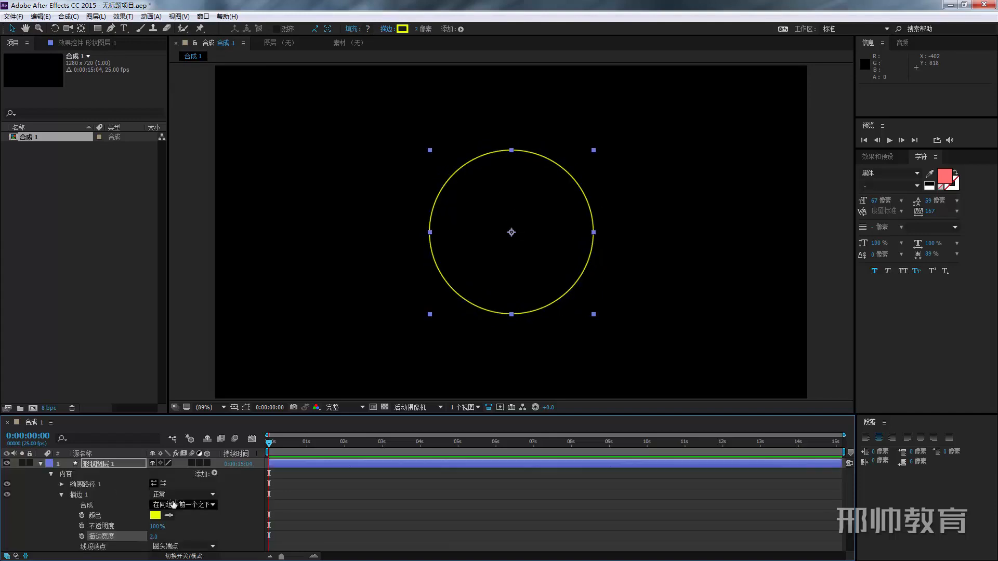
Step: Add a polystar path to the shape layer, enlarge its outer radius to 290 and adjust its inner radius so the points cross the circle
left_click(214, 473)
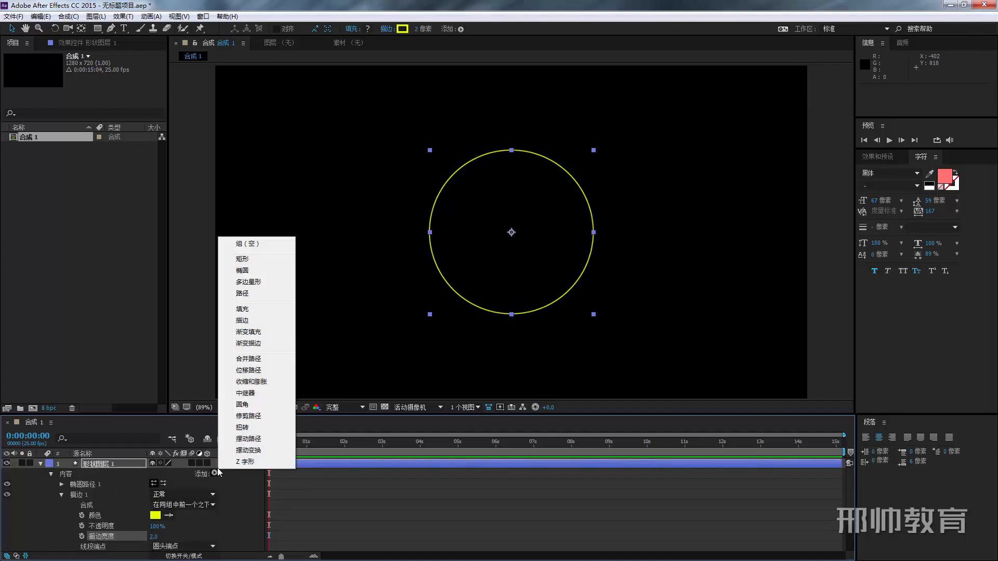
left_click(257, 283)
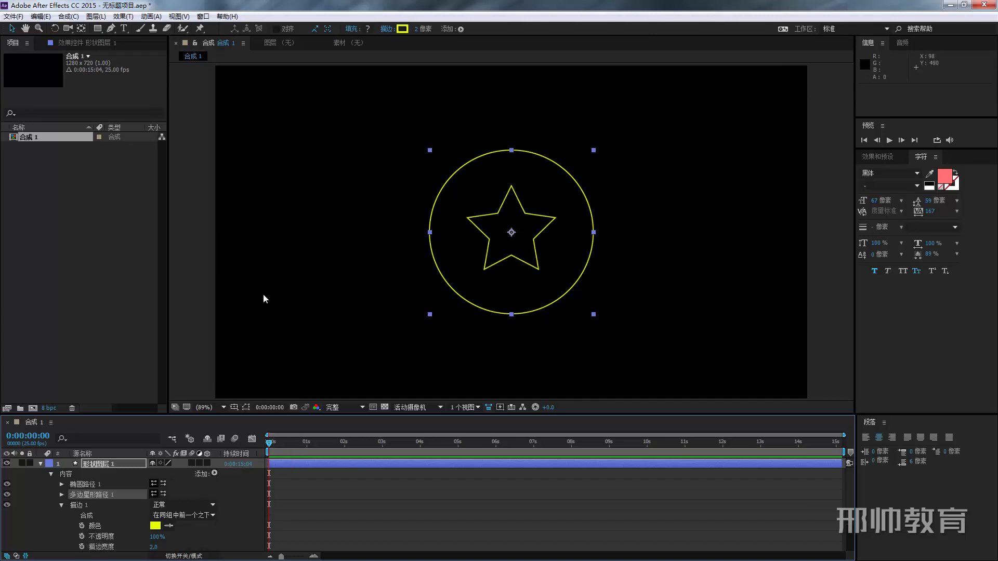
left_click(62, 495)
left_click_drag(155, 515, 276, 526)
left_click_drag(153, 516, 180, 526)
left_click(352, 530)
scroll(435, 271, "down", 1)
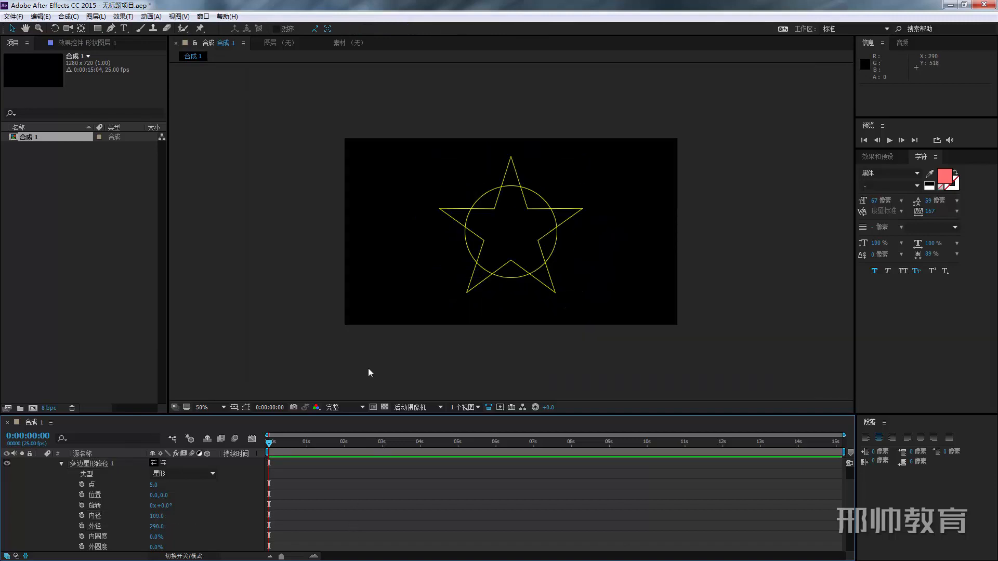
left_click(157, 526)
left_click_drag(157, 517, 143, 518)
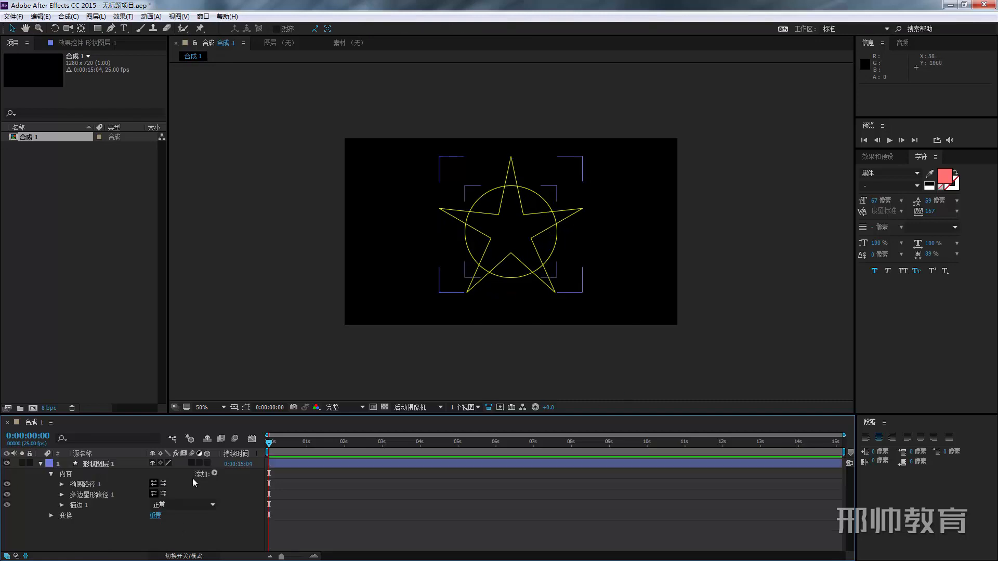
Step: Add a Merge Paths (合并路径) modifier to the shape layer's circle and star
left_click(214, 473)
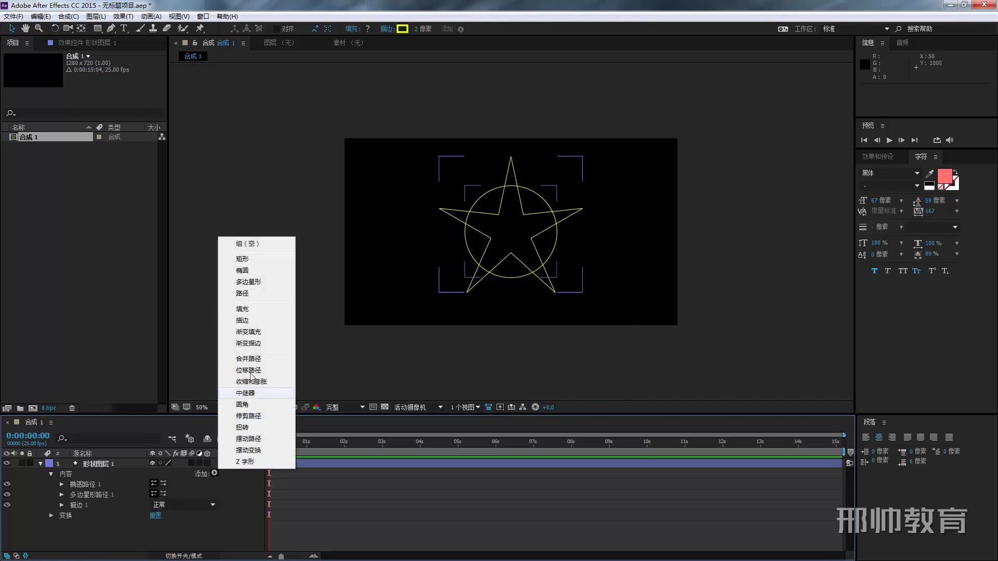
left_click(248, 359)
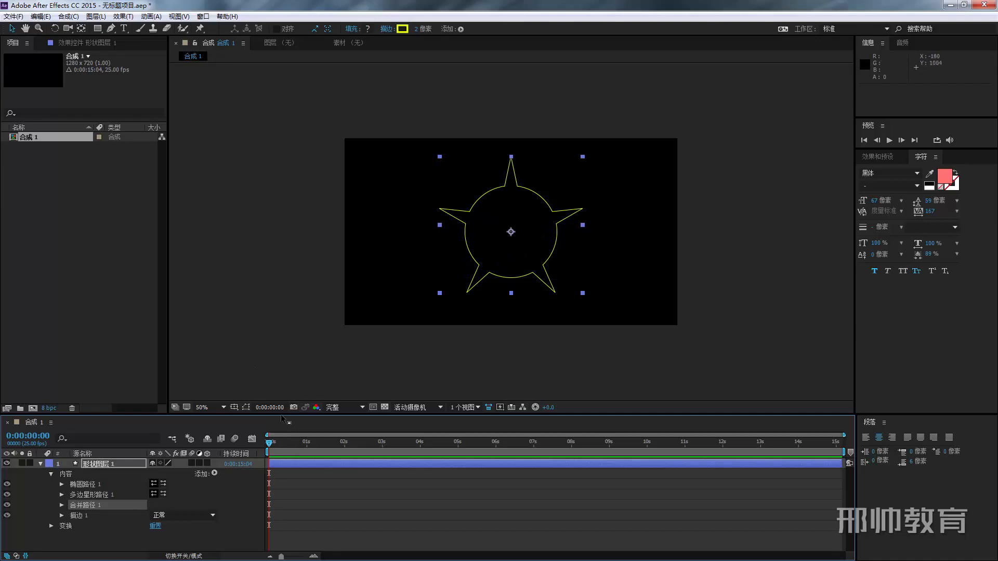
left_click_drag(280, 415, 281, 358)
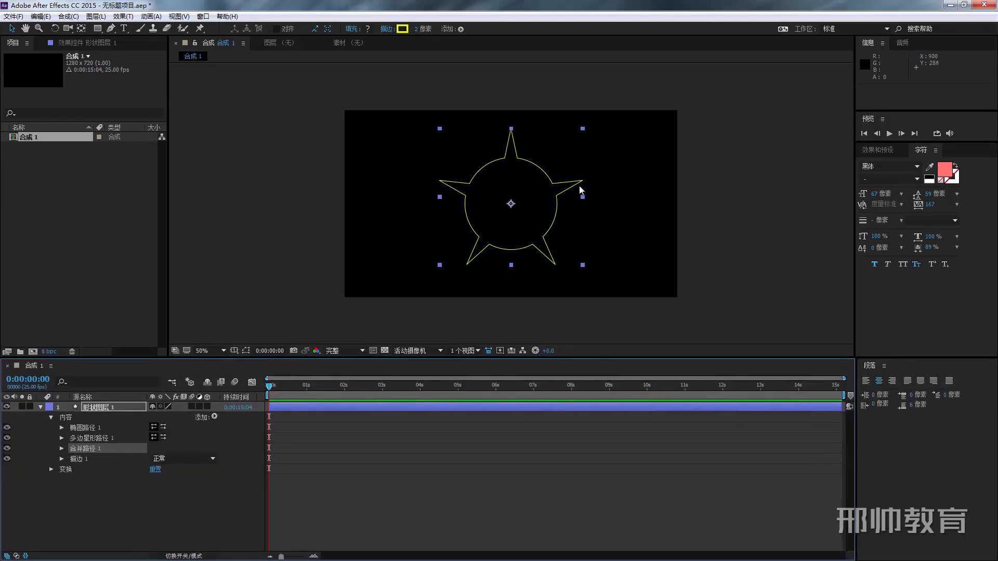
Step: Cycle the Merge Paths mode through Merge (合并), Add (相加) and Subtract (相减)
left_click(61, 449)
left_click(185, 459)
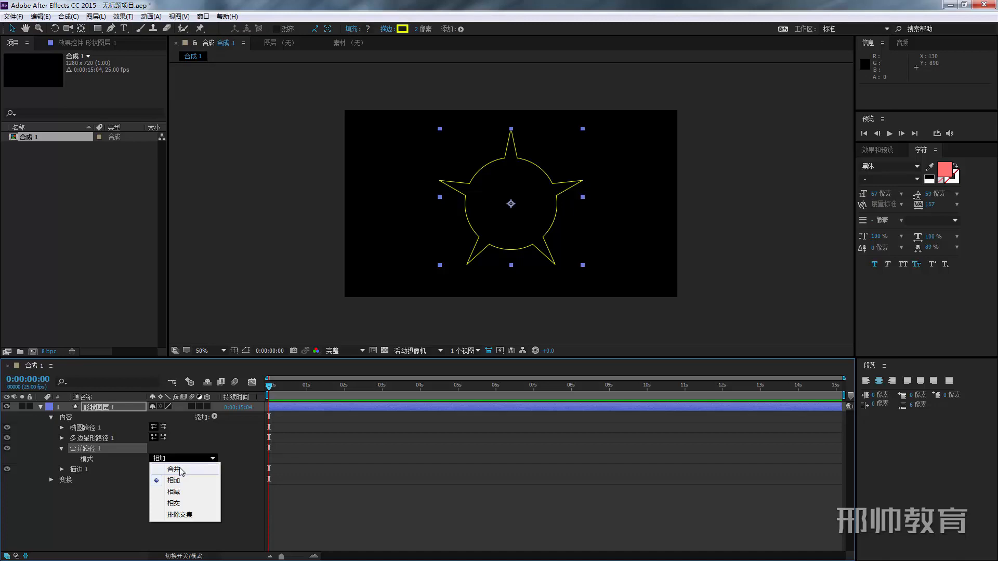
left_click(178, 469)
left_click(211, 458)
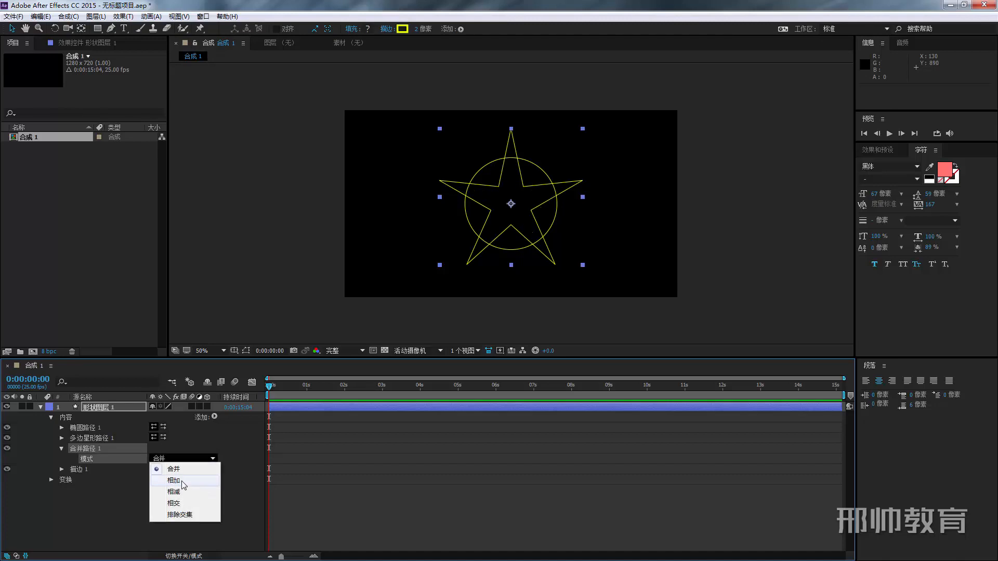
left_click(182, 481)
left_click(183, 460)
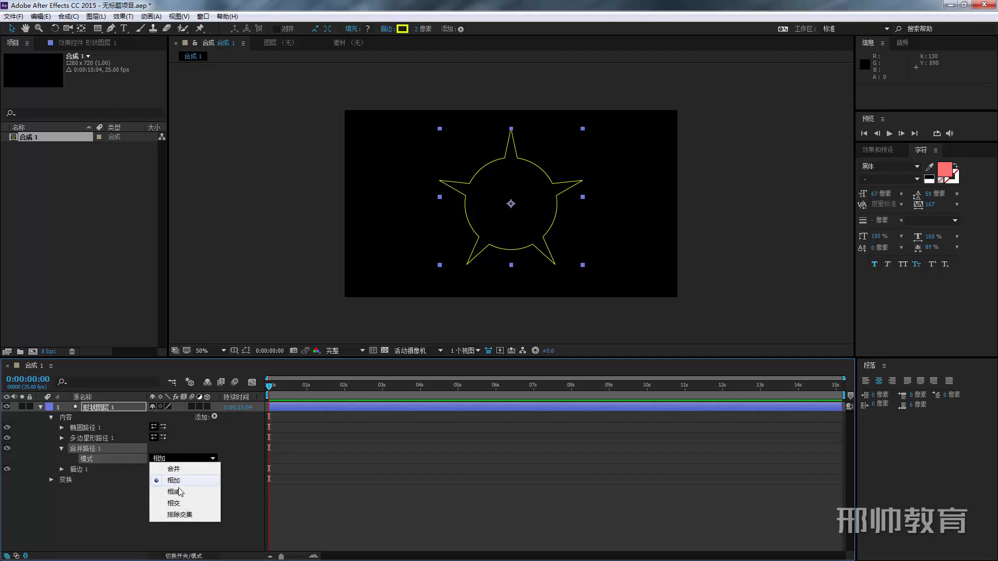
left_click(177, 492)
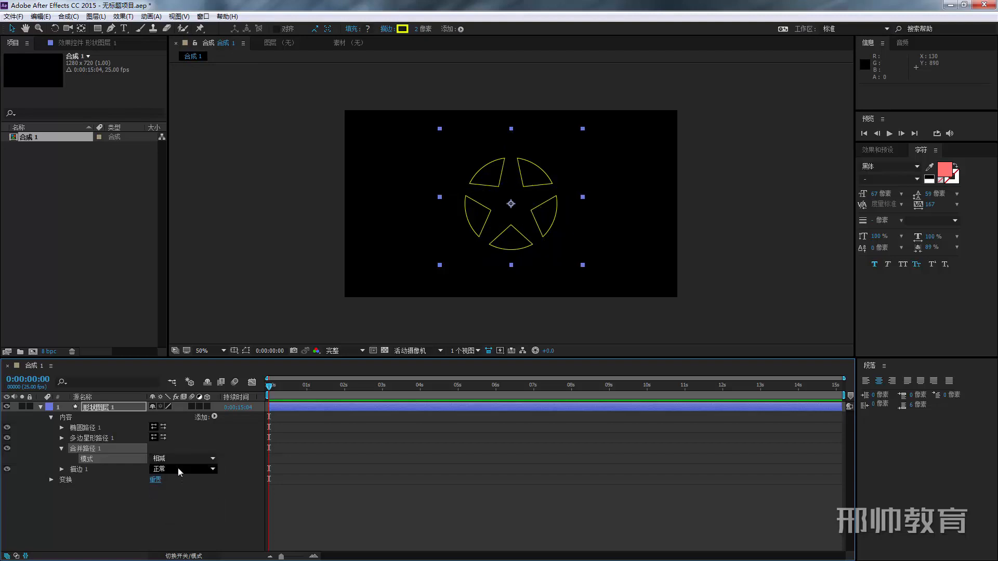
Step: Try the Intersect (相交) and Exclude Intersections (排除交集) modes of Merge Paths and return to Merge (合并)
left_click(181, 459)
left_click(180, 502)
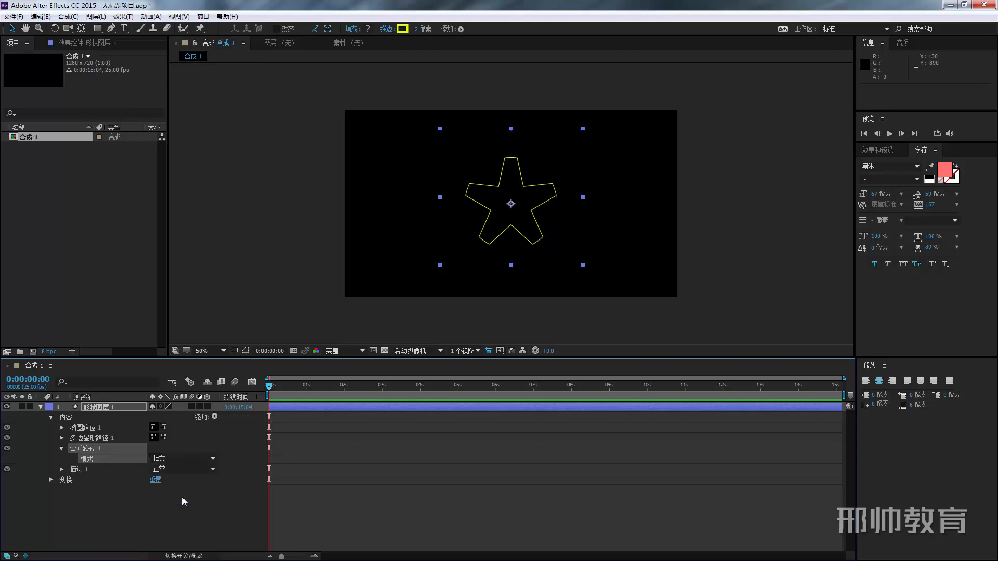
left_click(212, 453)
left_click(184, 514)
left_click(213, 459)
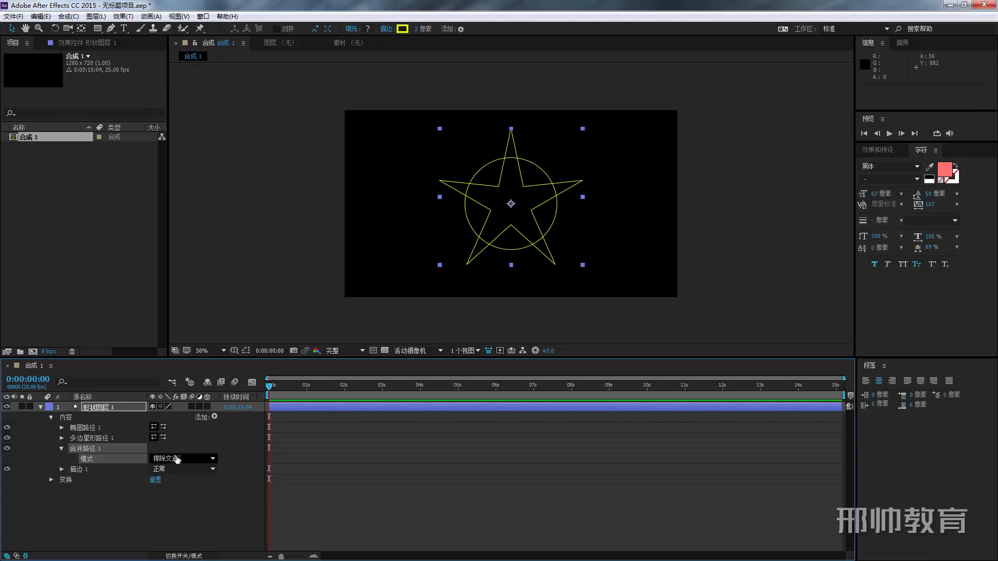
left_click(179, 470)
left_click(170, 514)
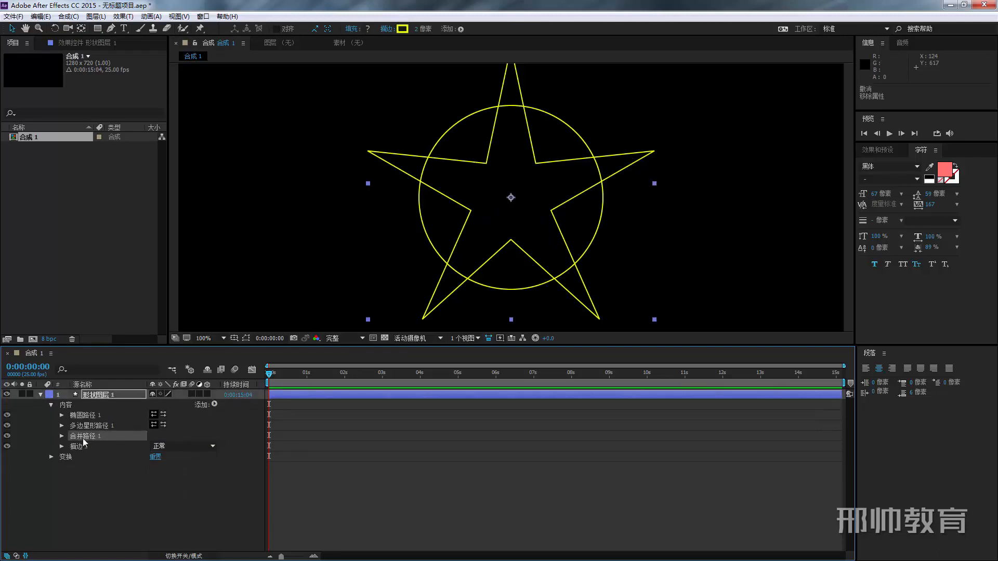
Step: Replace the Merge Paths modifier with an Offset Paths (位移路径) modifier and set its amount to -47
key("Delete")
left_click(216, 404)
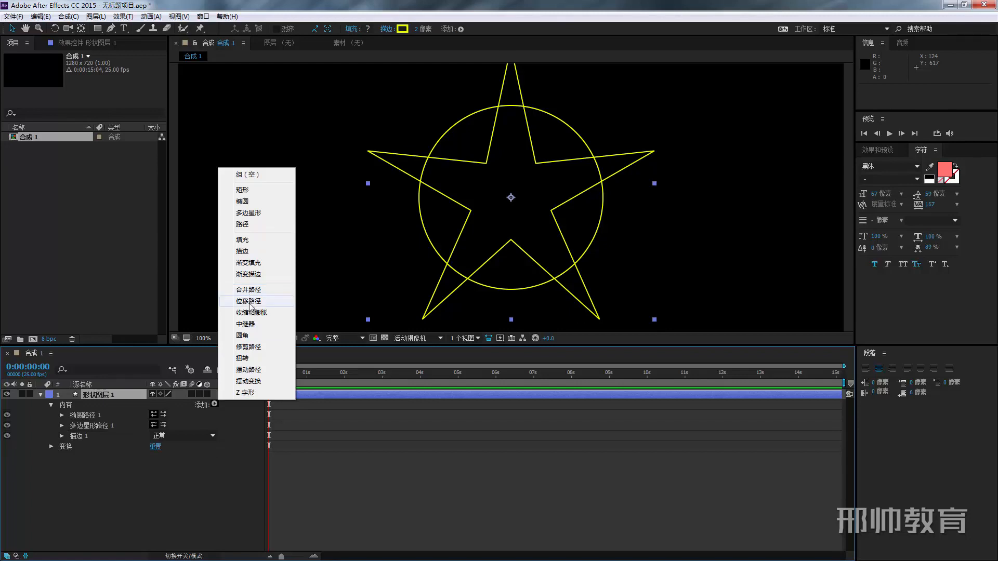
left_click(249, 301)
key("comma")
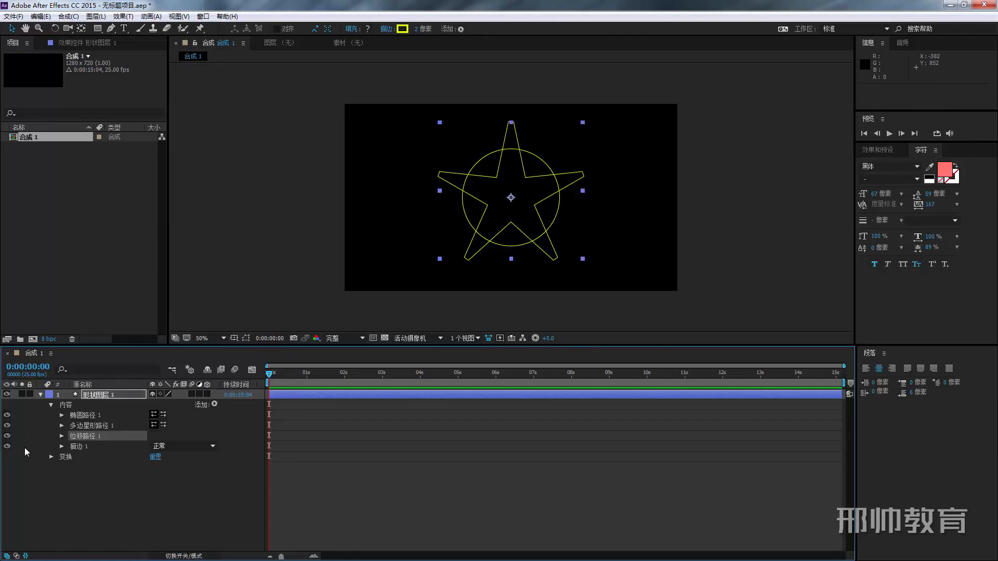
left_click(61, 436)
left_click_drag(156, 447, 136, 457)
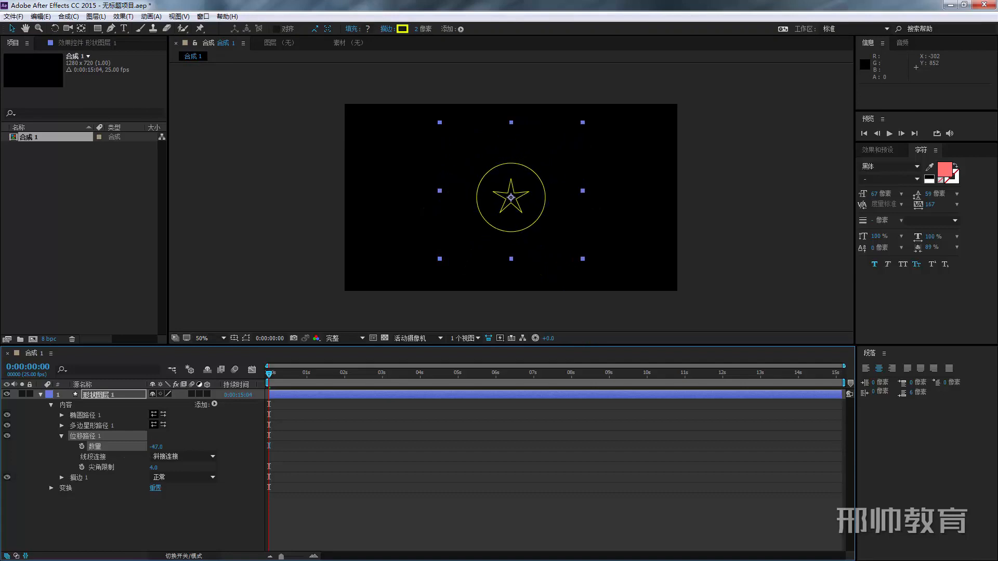
Step: Set the Offset Paths line join (线段连接) to Round Join (圆角连接)
left_click(172, 458)
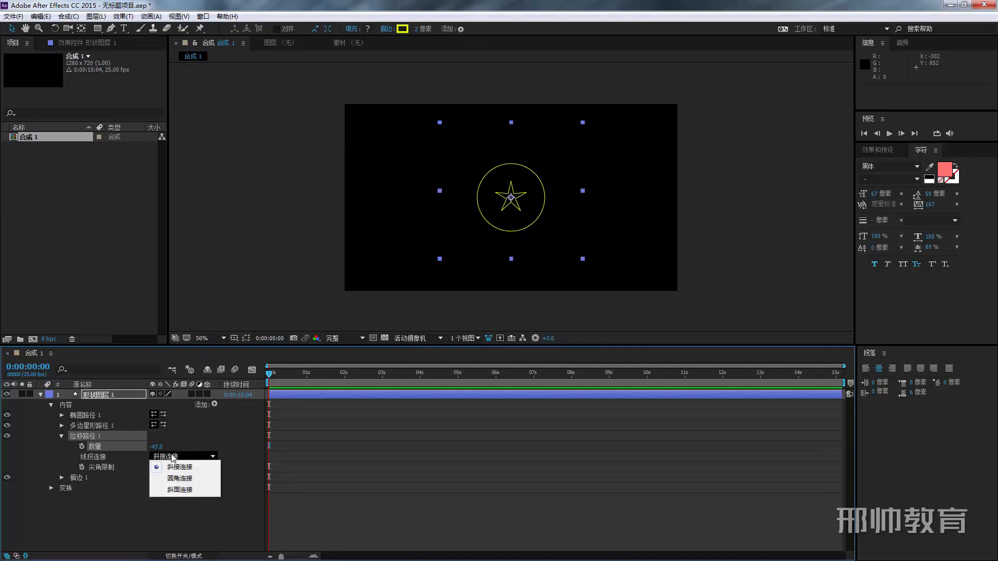
left_click(174, 478)
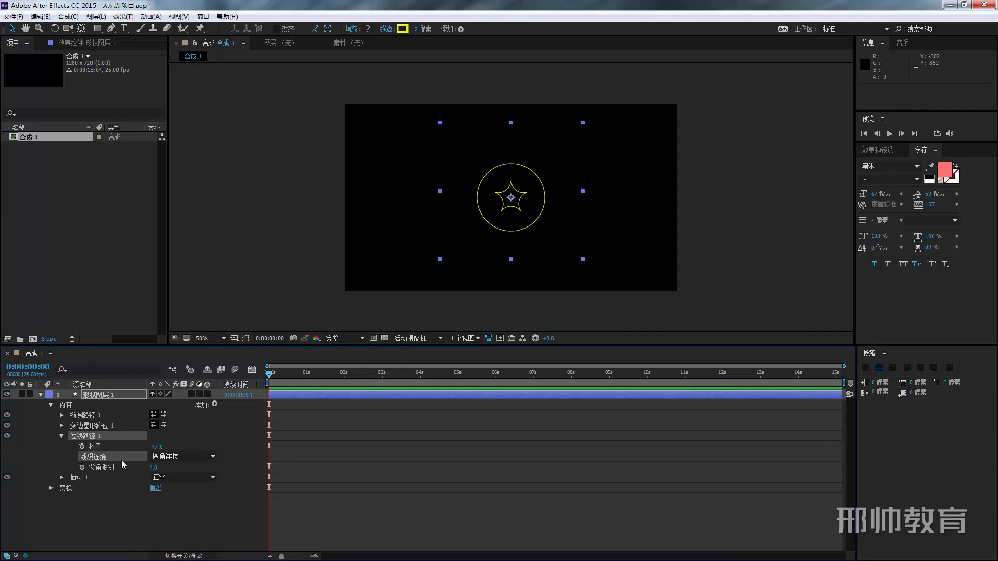
key("period")
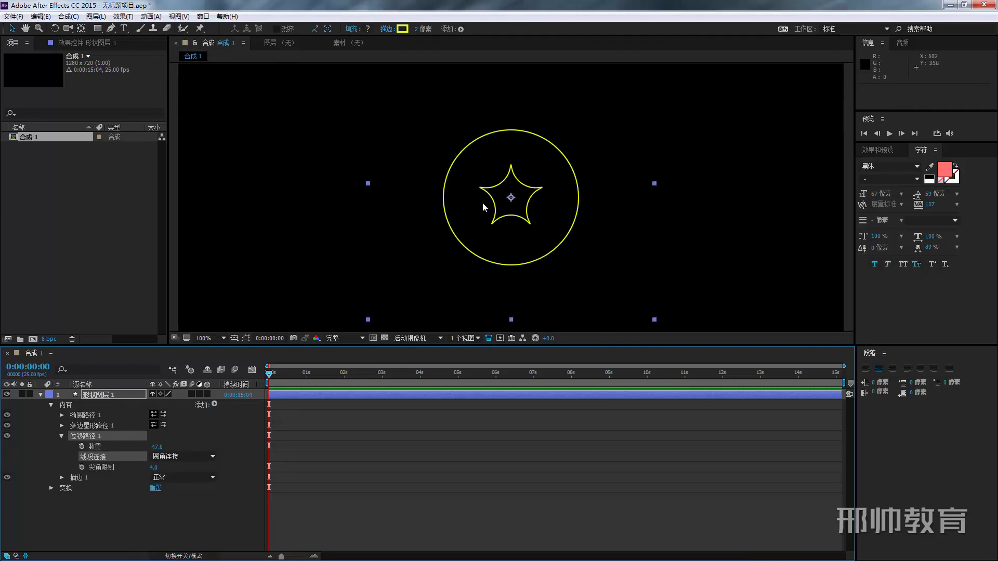
key("period")
Step: Change the Offset Paths amount (数量) to -10 and set its miter limit (尖角限制) to 4
left_click_drag(156, 447, 124, 463)
left_click(154, 468)
type("4")
key("Return")
left_click(124, 394)
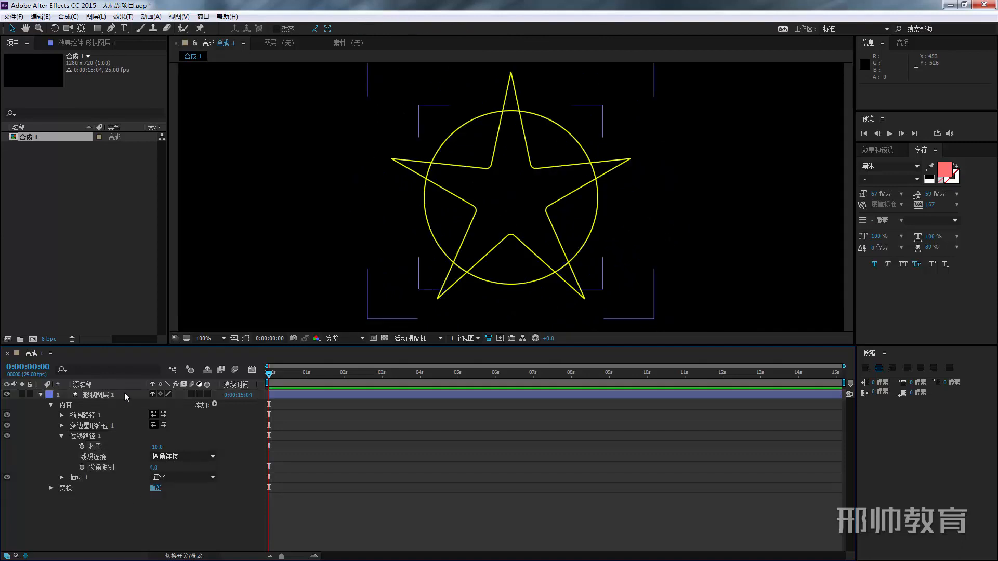
Step: Add a Pucker & Bloat (收缩和膨胀) modifier with an amount of -17 and hide the Offset Paths modifier
left_click(214, 405)
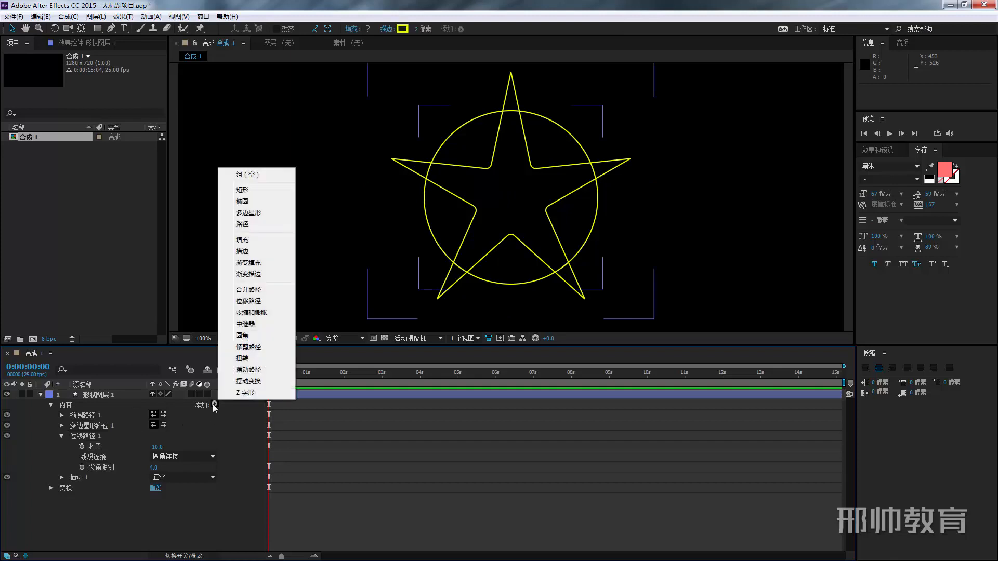
left_click(251, 313)
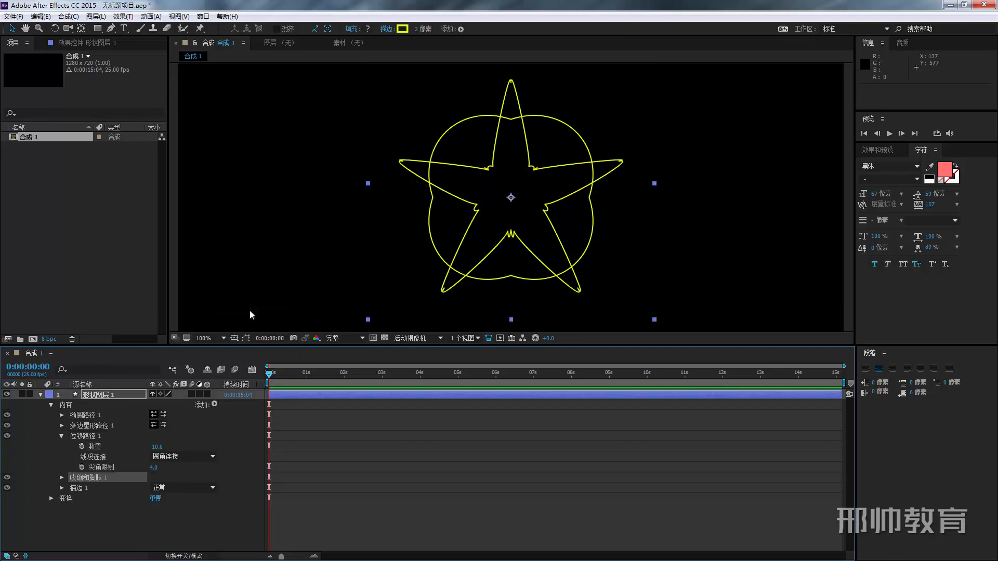
left_click(87, 438)
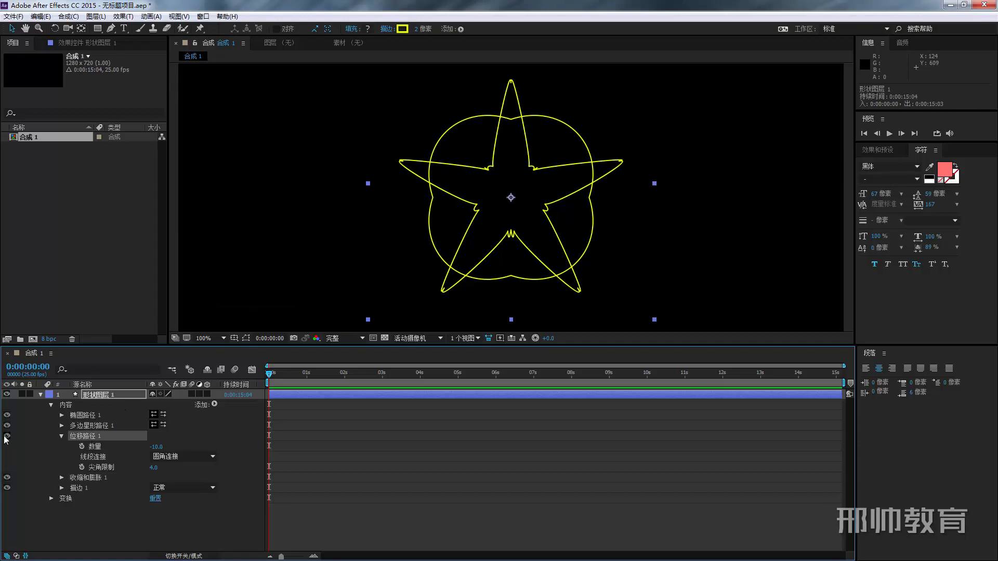
left_click(7, 437)
left_click(62, 437)
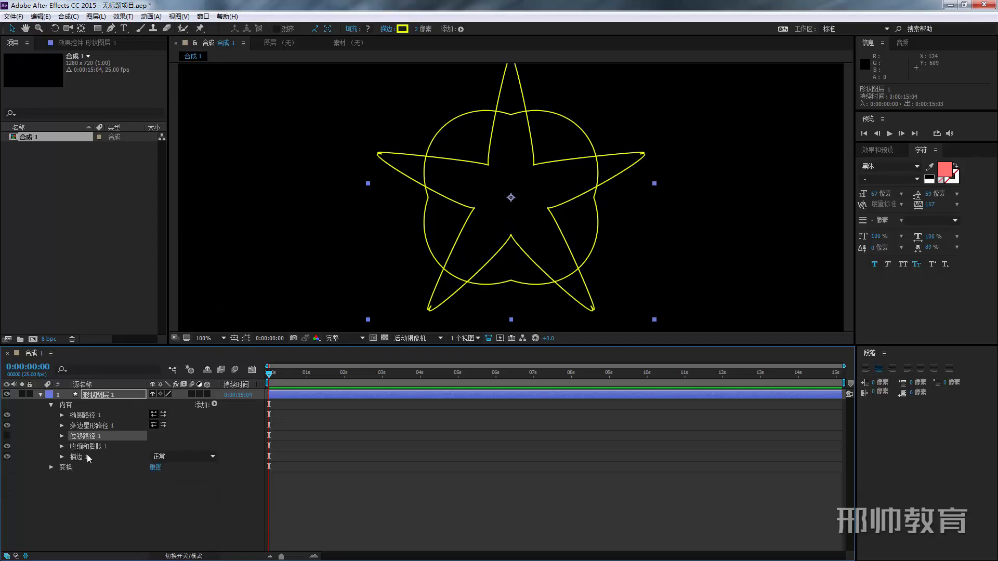
left_click(62, 446)
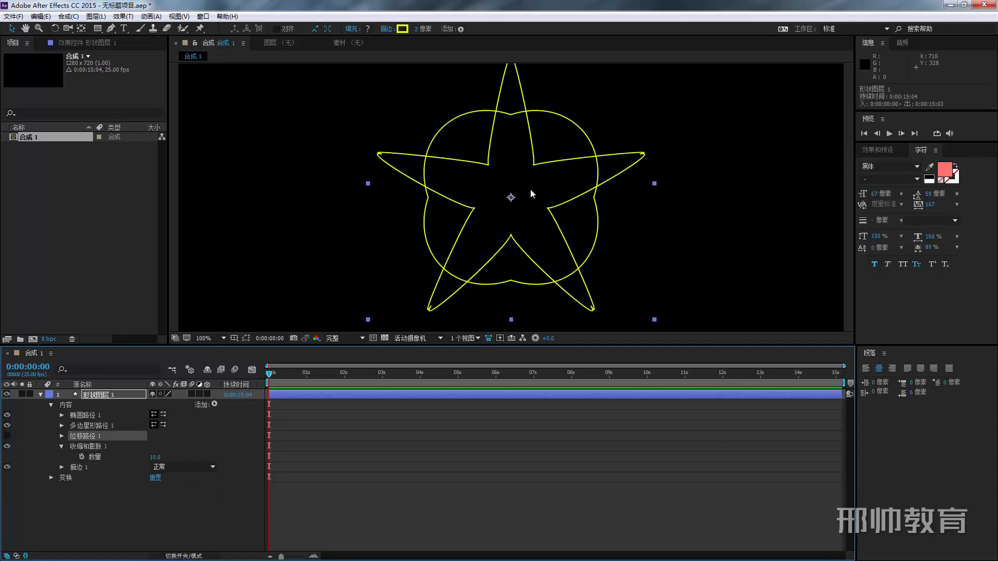
mouse_move(158, 460)
left_mouse_down()
mouse_move(207, 462)
mouse_move(133, 469)
mouse_move(161, 469)
left_mouse_up()
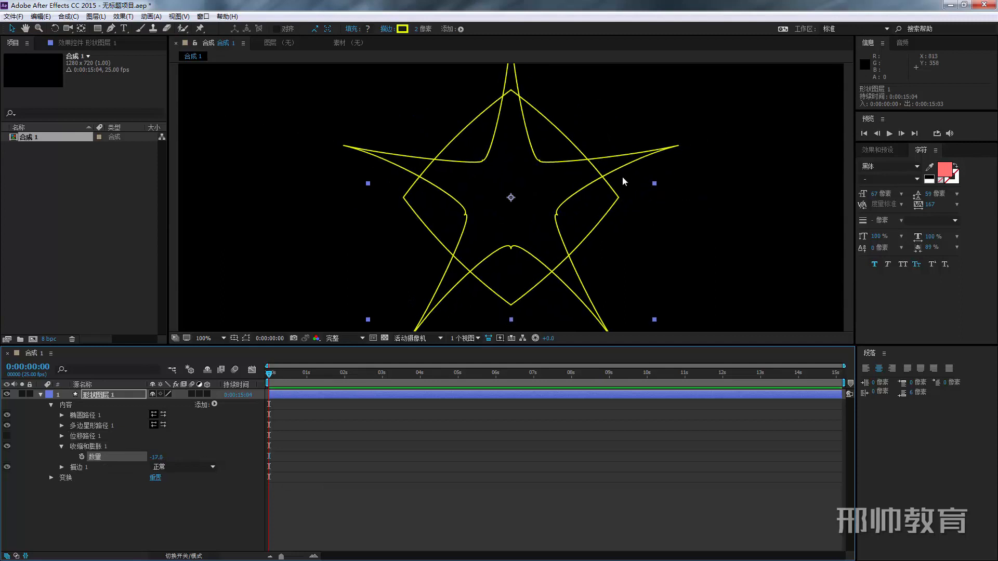
Step: Add a Repeater (中继器) to the shape layer and hide the Pucker & Bloat modifier and the star path
left_click(215, 405)
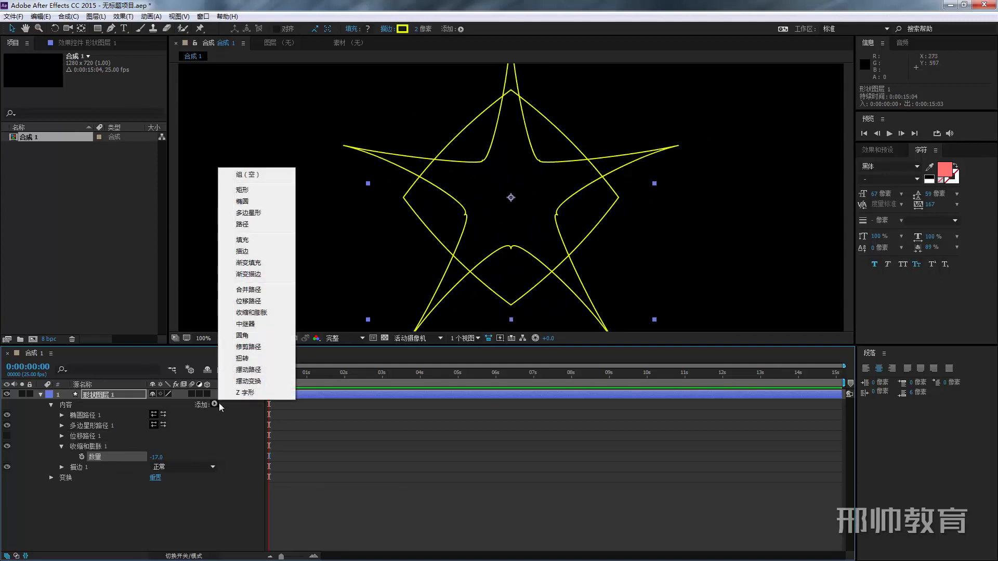
left_click(245, 324)
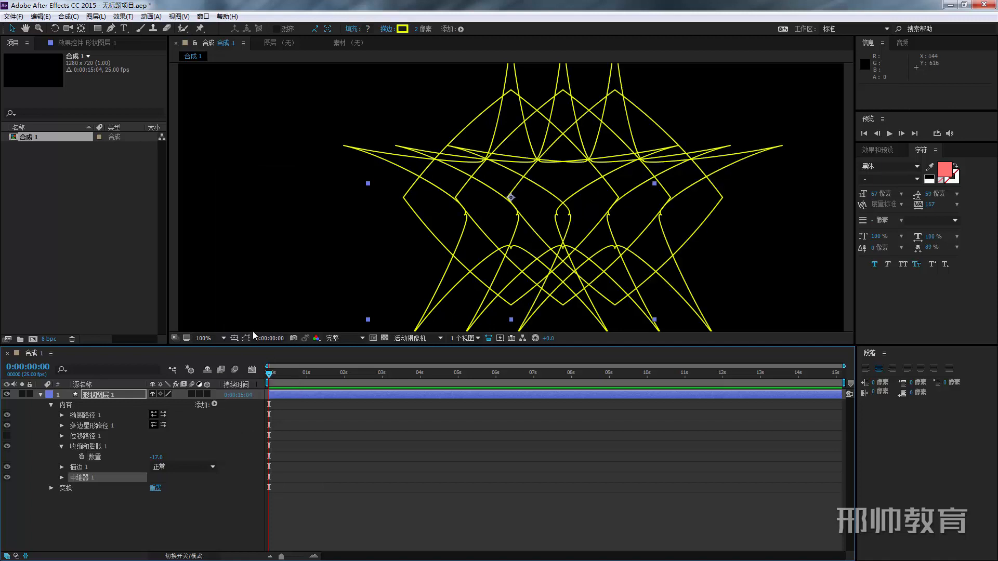
left_click(8, 446)
scroll(509, 196, "down", 2)
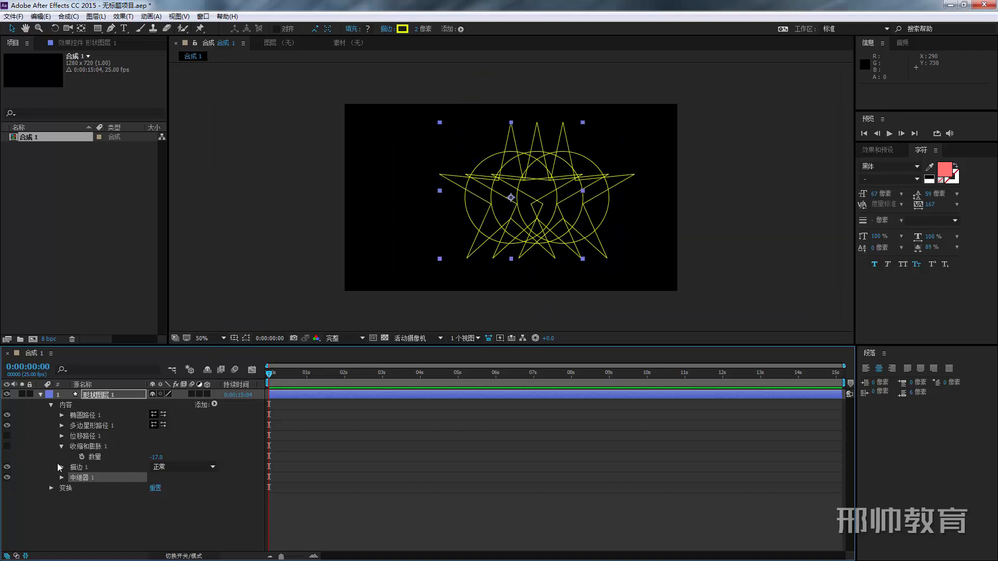
left_click(7, 426)
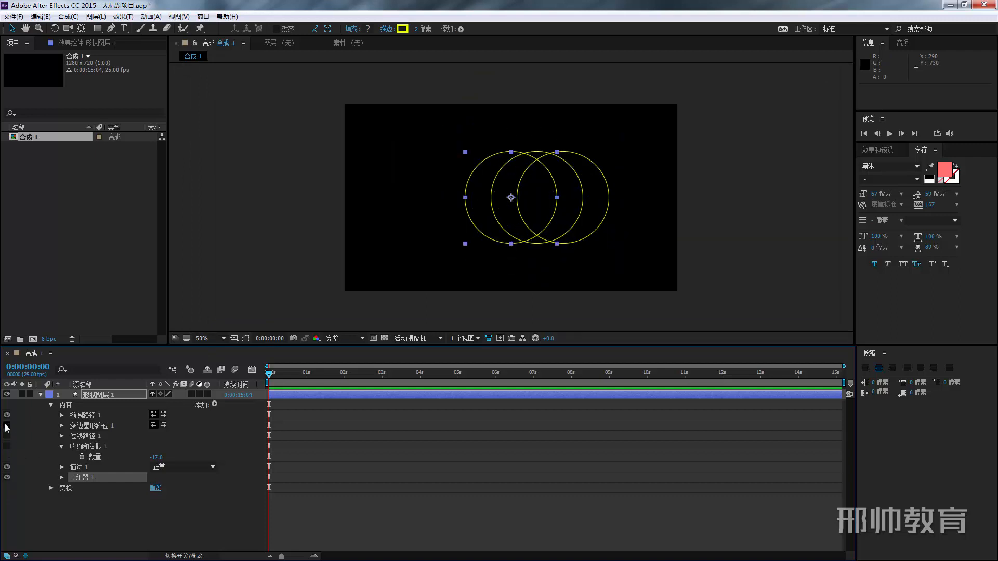
Step: Set the ellipse path's size to 35 by 35 and collapse the ellipse and Pucker & Bloat properties
left_click(61, 415)
left_click_drag(164, 426, 12, 445)
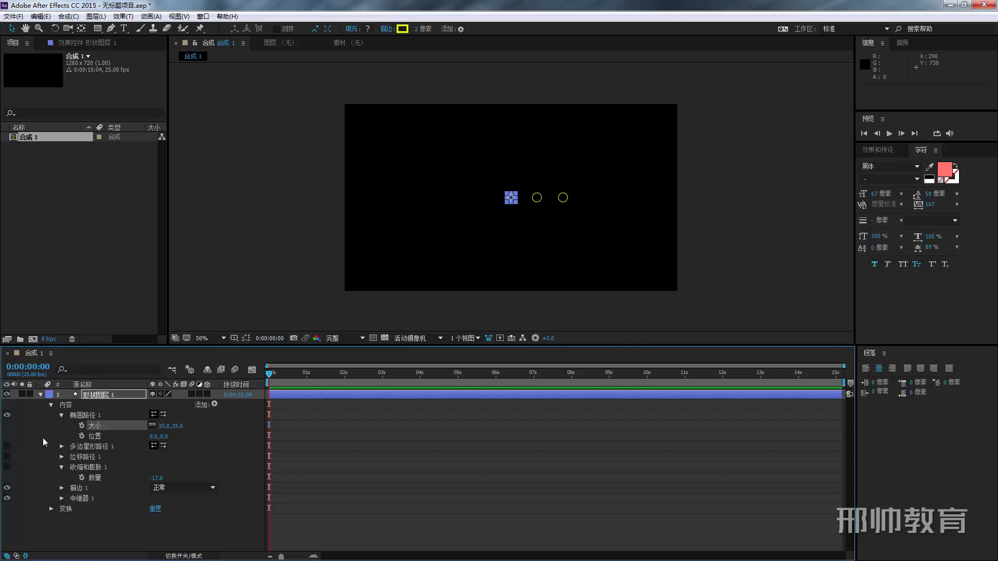
left_click(79, 416)
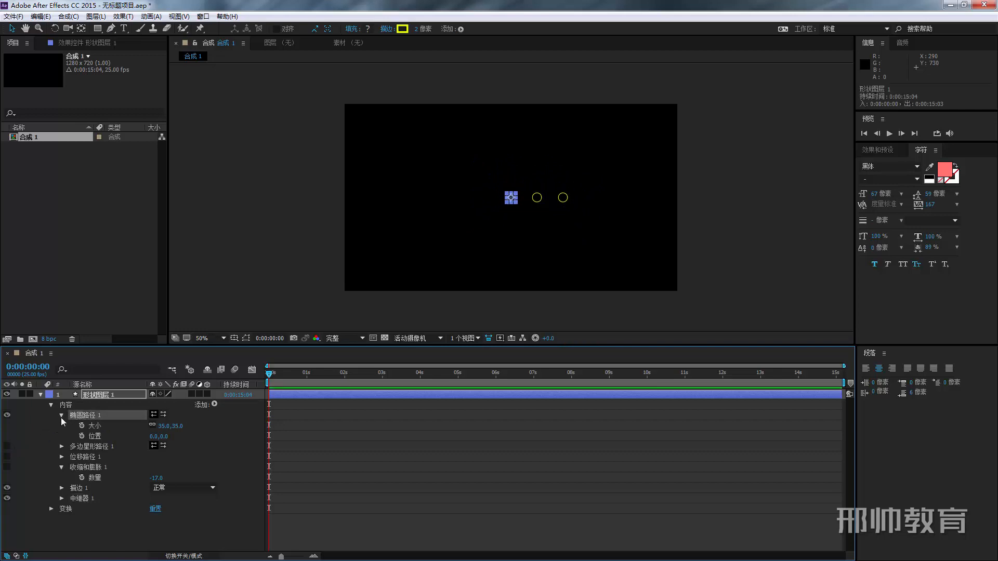
left_click(60, 416)
left_click(61, 447)
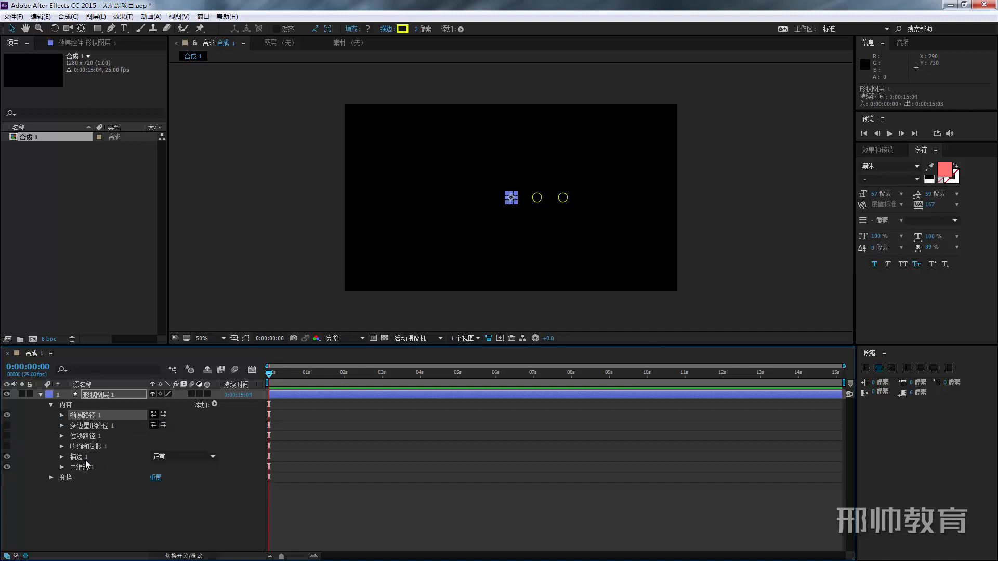
Step: Set the Repeater's number of copies (副本) to 6
left_click(80, 467)
left_click(61, 467)
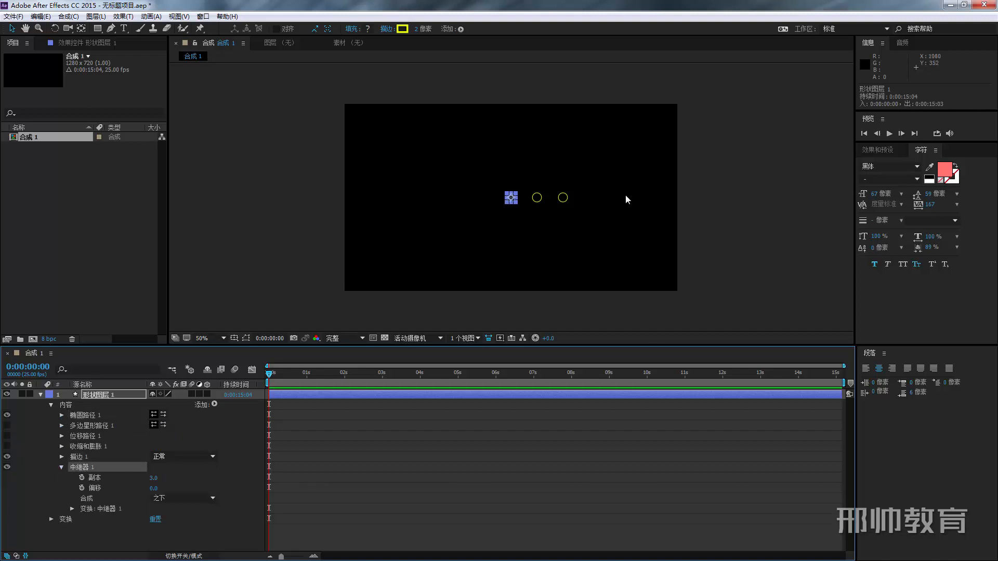
left_click(678, 209)
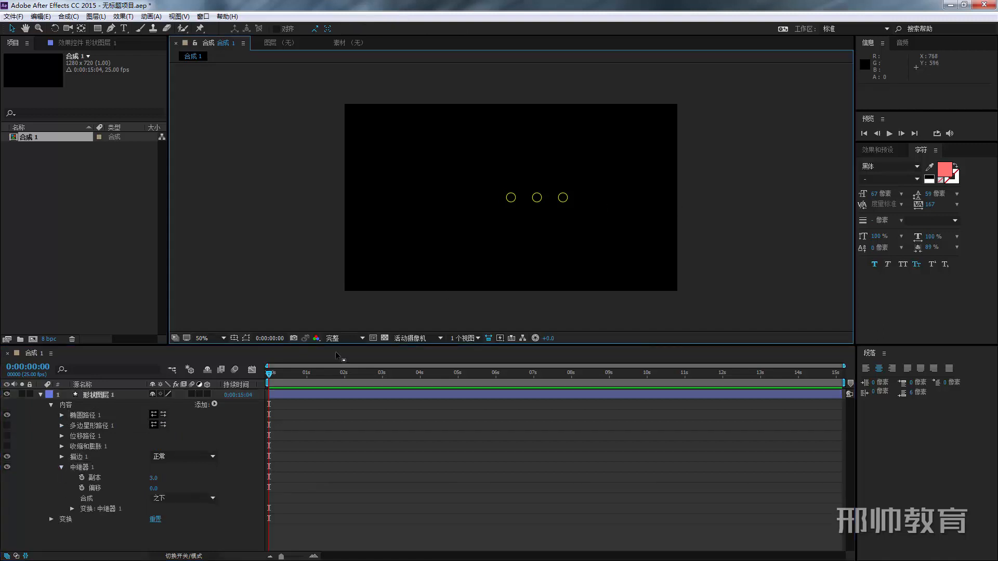
left_click(234, 370)
left_click(153, 479)
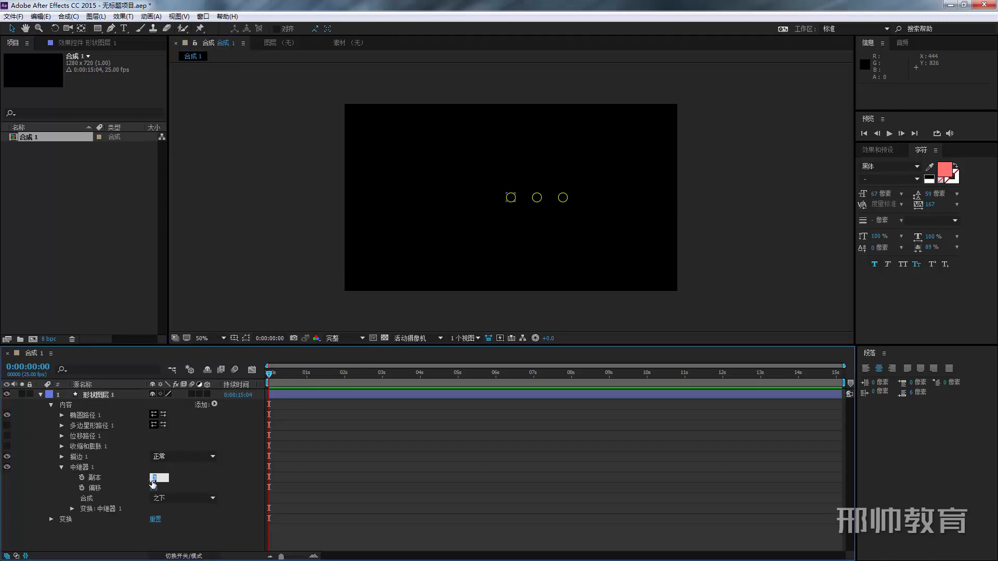
type("6")
key("Return")
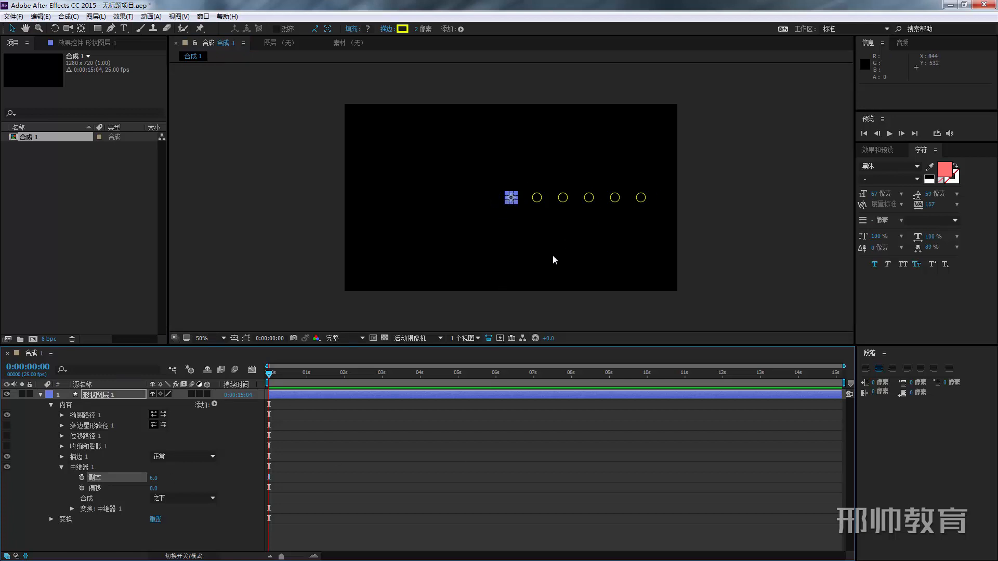
Step: Try a Repeater offset (偏移) of -3 and undo it
left_click(233, 479)
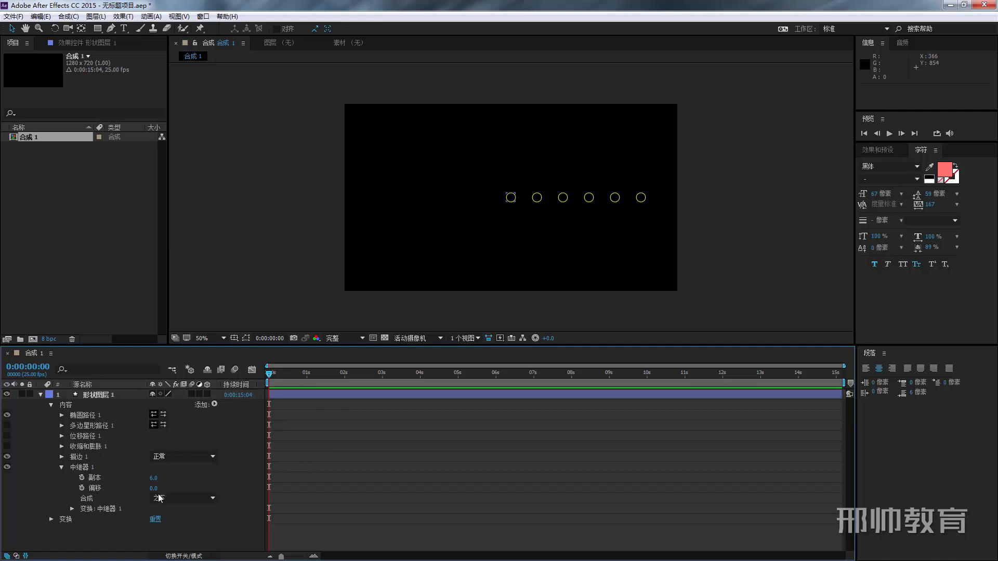
mouse_move(152, 488)
left_mouse_down()
mouse_move(188, 488)
mouse_move(147, 487)
left_mouse_up()
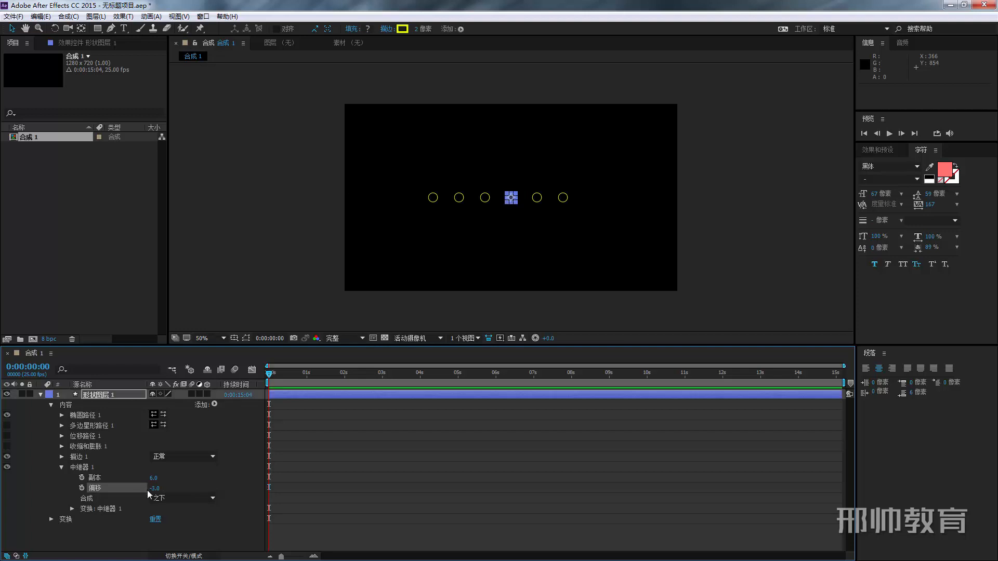
key("ctrl+z")
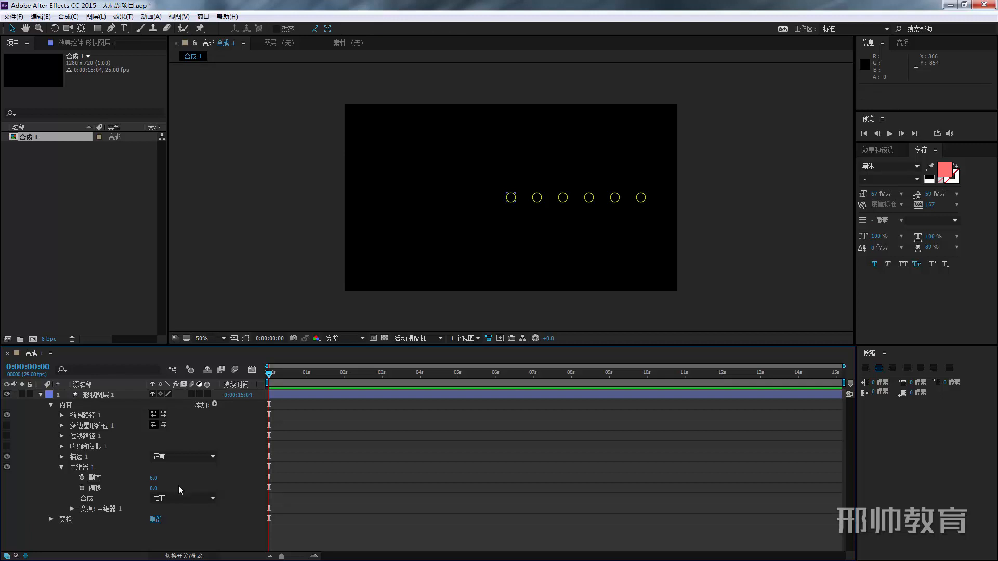
Step: Reveal the Repeater's transform properties, try shifting its anchor point (锚点) and undo that change
left_click(73, 508)
left_click_drag(133, 345, 130, 265)
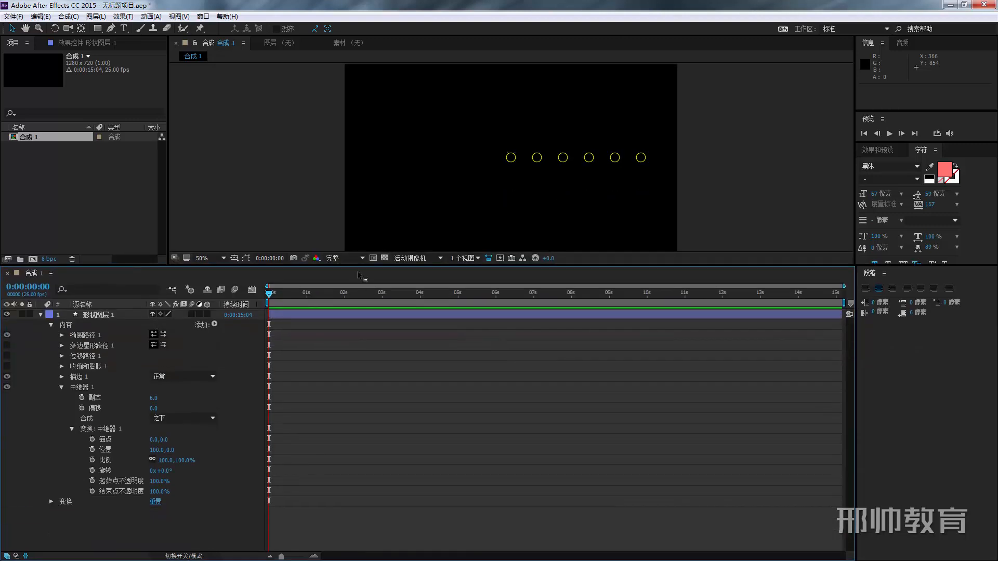
left_click_drag(156, 440, 179, 438)
key("ctrl+z")
key("ctrl+z")
Step: Try horizontal position (位置) values of -1 and 0 in the Repeater's transform
left_click_drag(157, 451, 99, 447)
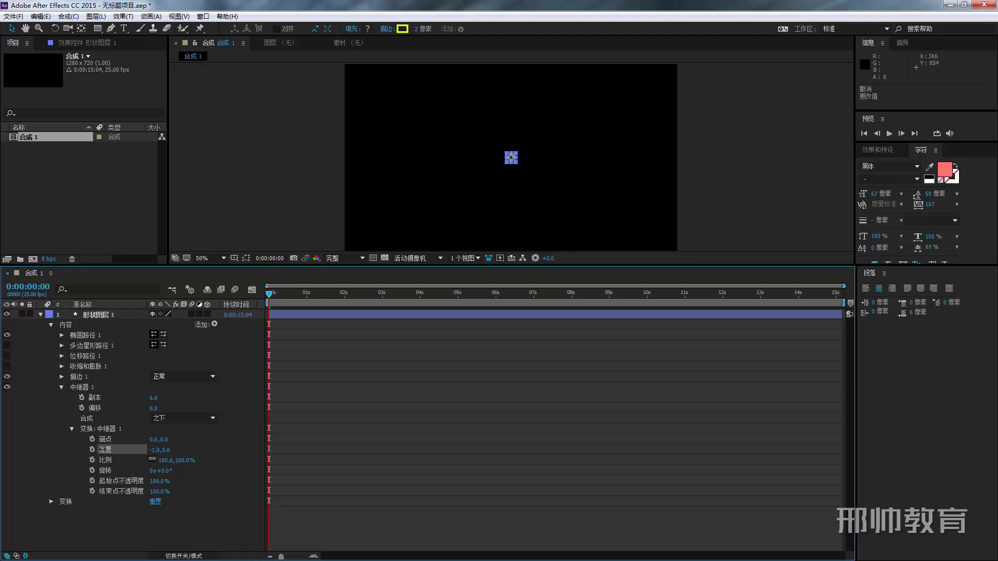
left_click(104, 441)
left_click(155, 450)
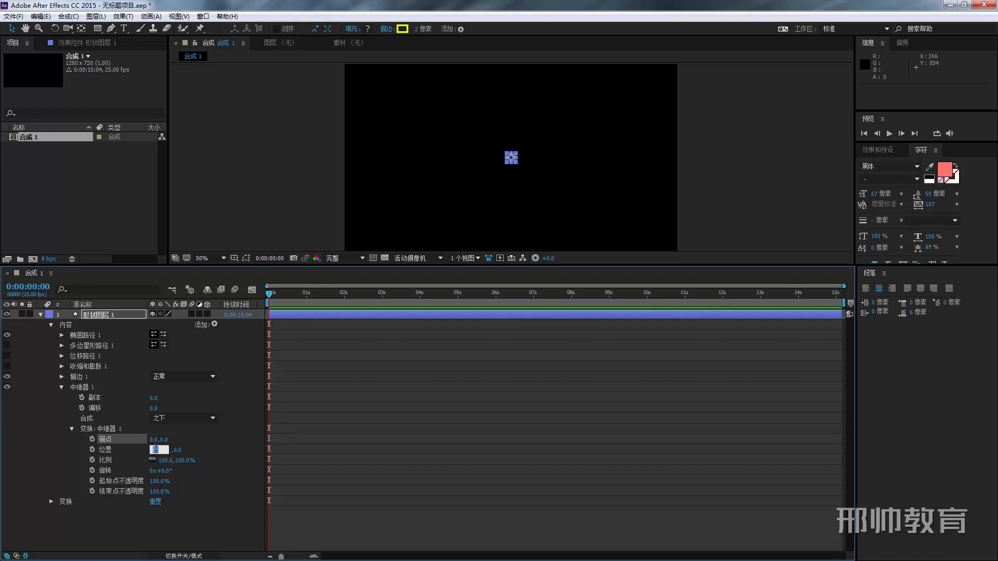
type("0")
key("Return")
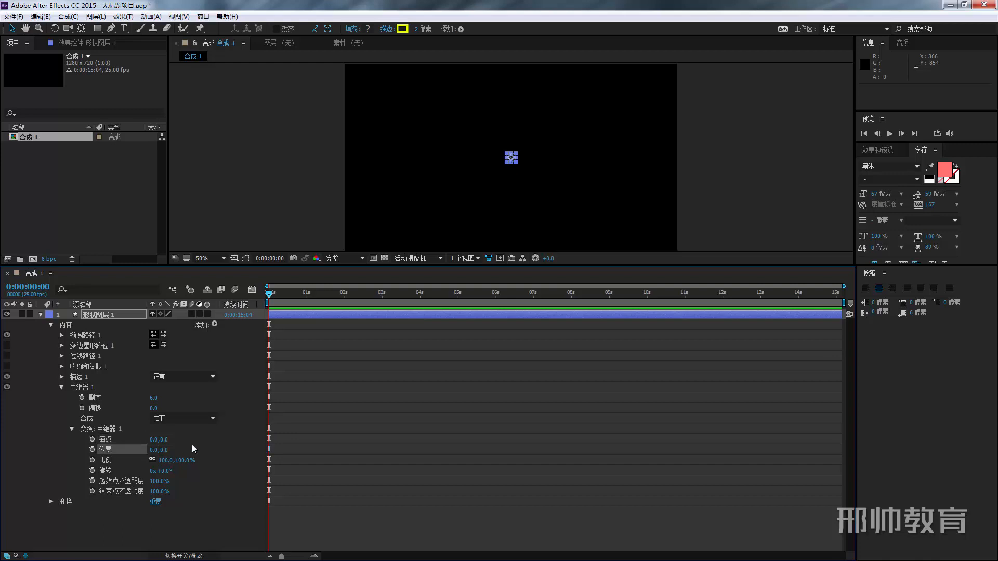
Step: Set the Repeater's transform to position 57, 0, unlinked scale 79 by 118%, rotation -43° and end opacity 0%
mouse_move(155, 450)
left_mouse_down()
mouse_move(197, 452)
mouse_move(166, 461)
mouse_move(183, 461)
mouse_move(173, 470)
mouse_move(170, 463)
mouse_move(183, 463)
mouse_move(148, 468)
mouse_move(198, 487)
mouse_move(130, 493)
left_mouse_up()
left_click(219, 438)
left_click(229, 447)
left_click(152, 460)
left_click(209, 463)
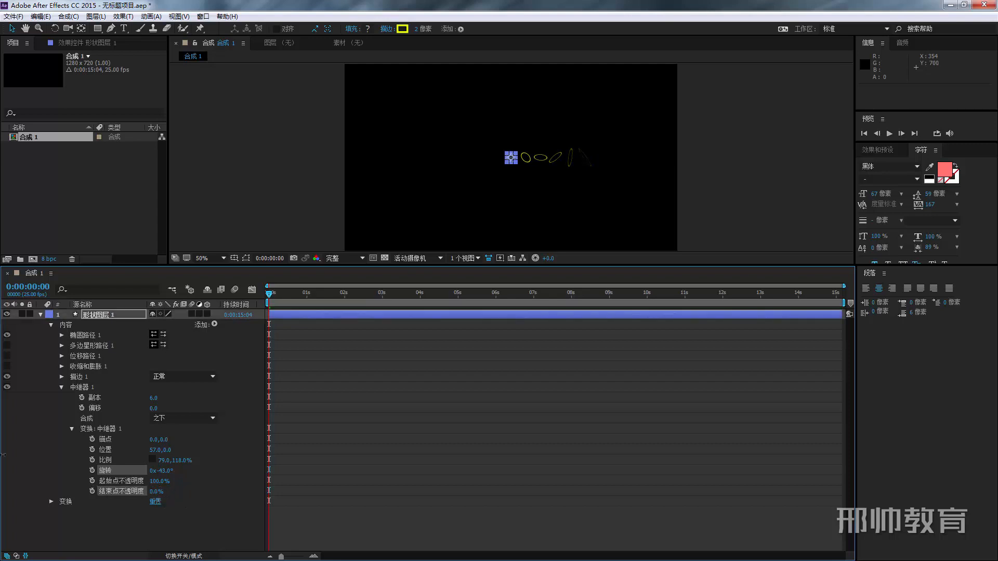
Step: Increase the Repeater's copies (副本) to 11 and reveal the ellipse path's size and position properties
key("period")
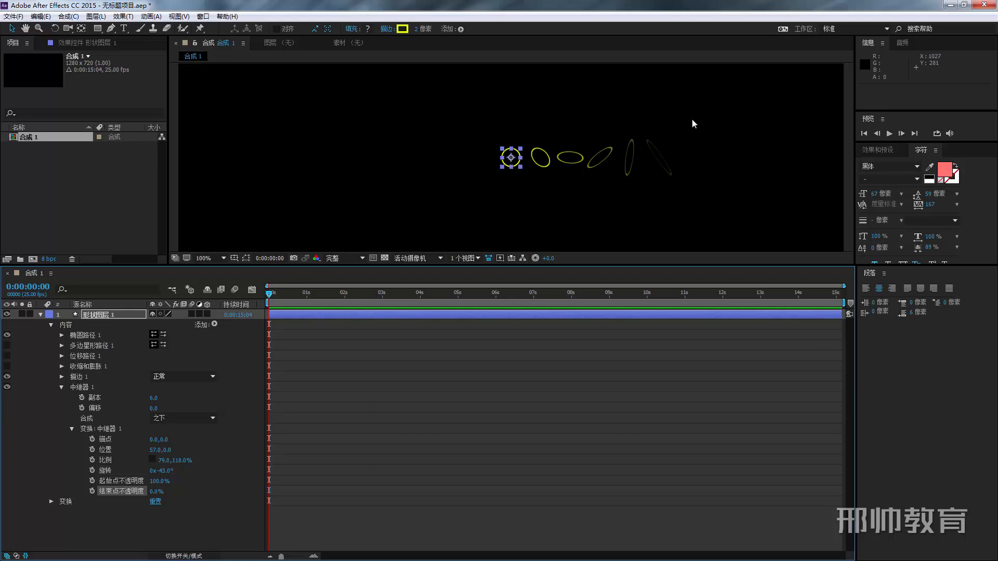
left_click_drag(154, 398, 157, 398)
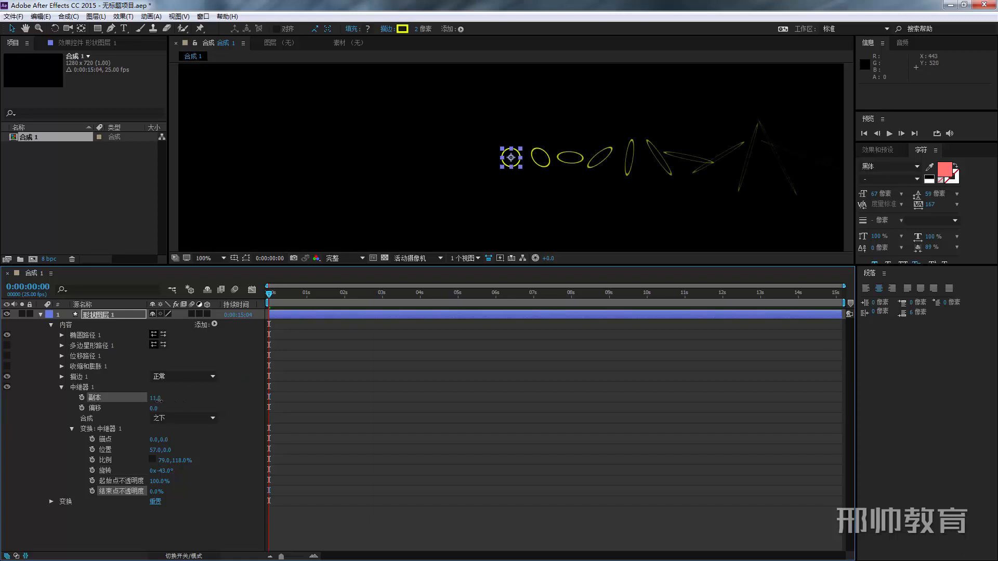
left_click_drag(542, 158, 514, 157)
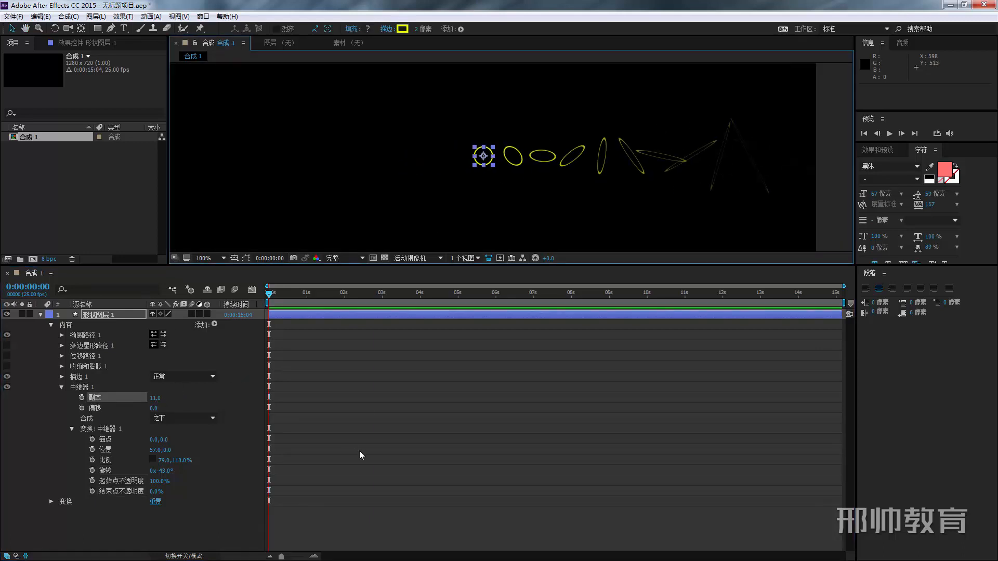
left_click(222, 471)
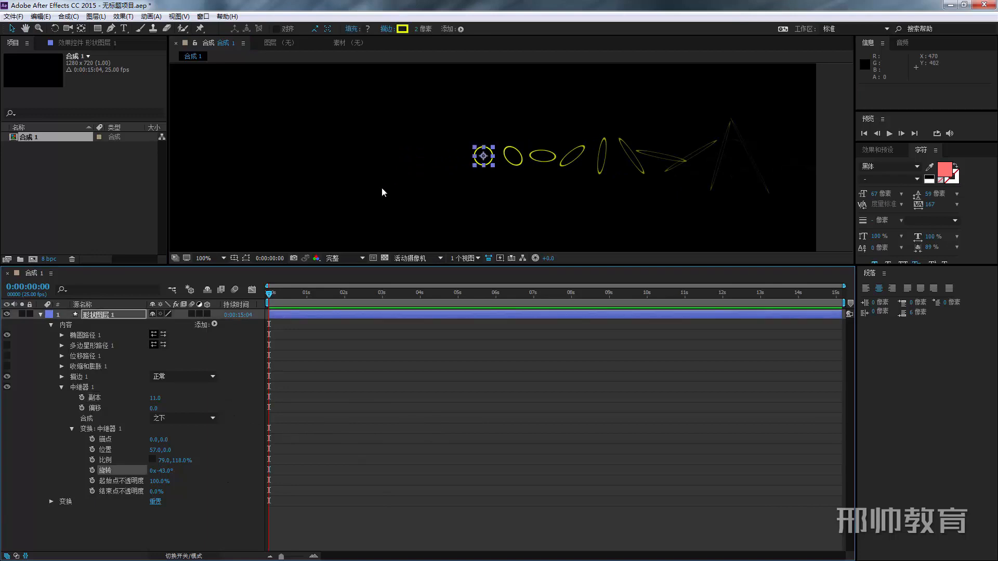
left_click(61, 335)
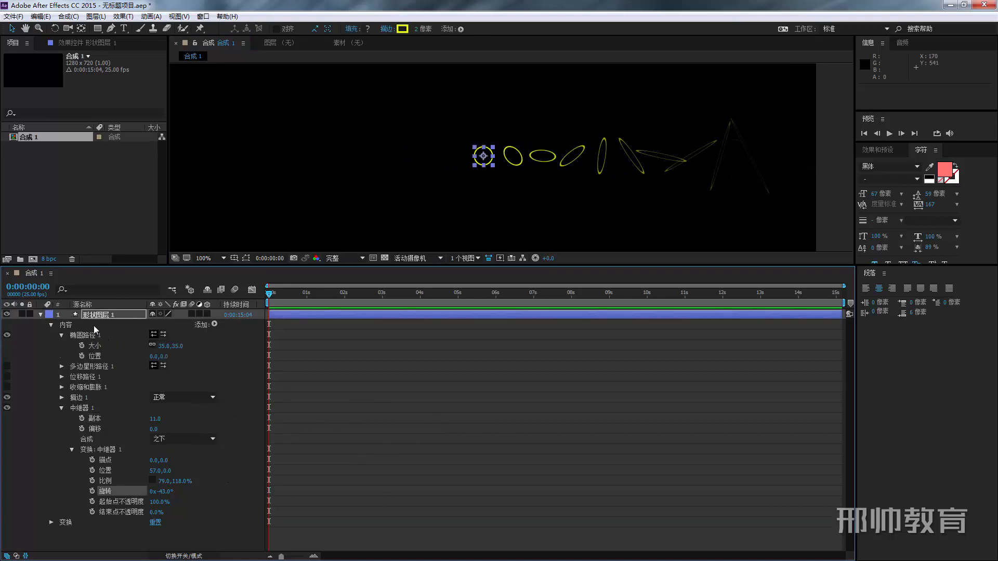
scroll(403, 169, "down", 2)
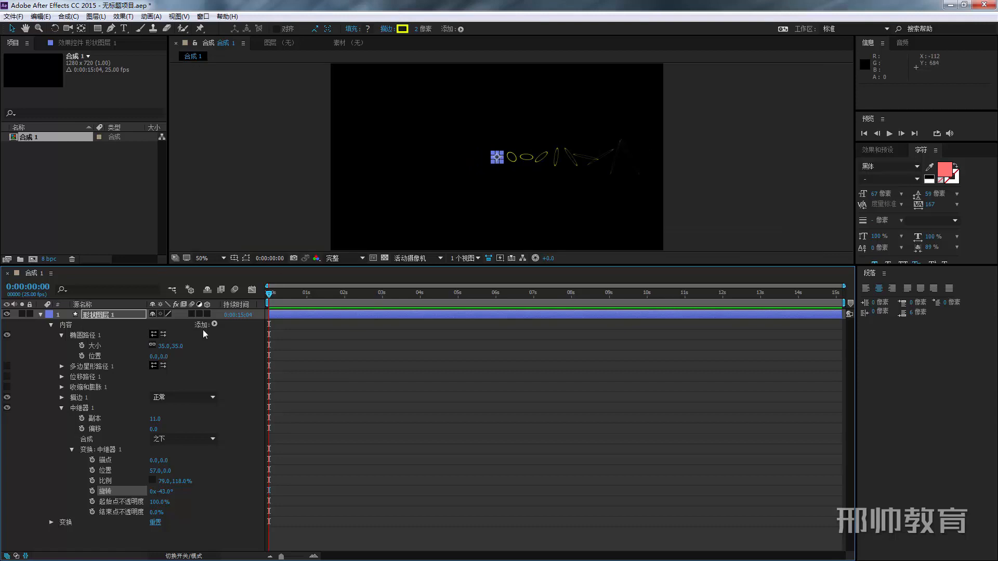
Step: Set the ellipse path's size (大小) to 39 by 39 and position to 433, 0, and the Repeater's transform position to 0, 0
left_click_drag(167, 346, 350, 333)
left_click(164, 346)
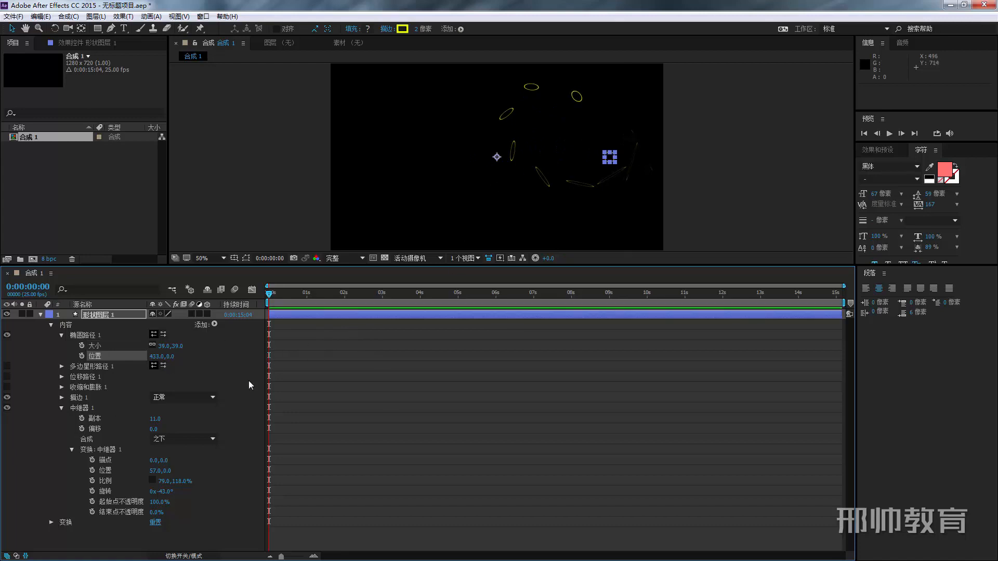
left_click(106, 450)
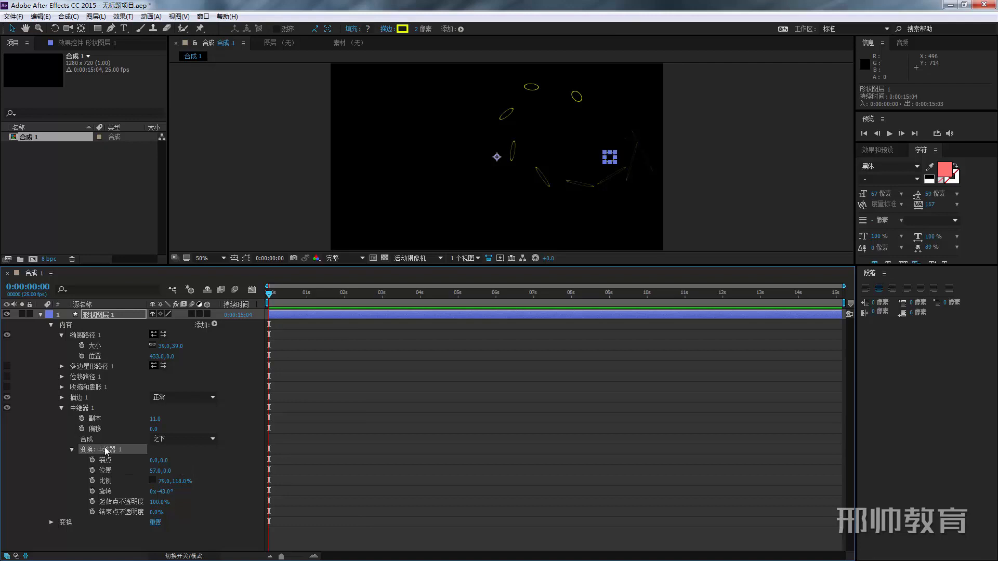
left_click(155, 472)
type("0")
key("Return")
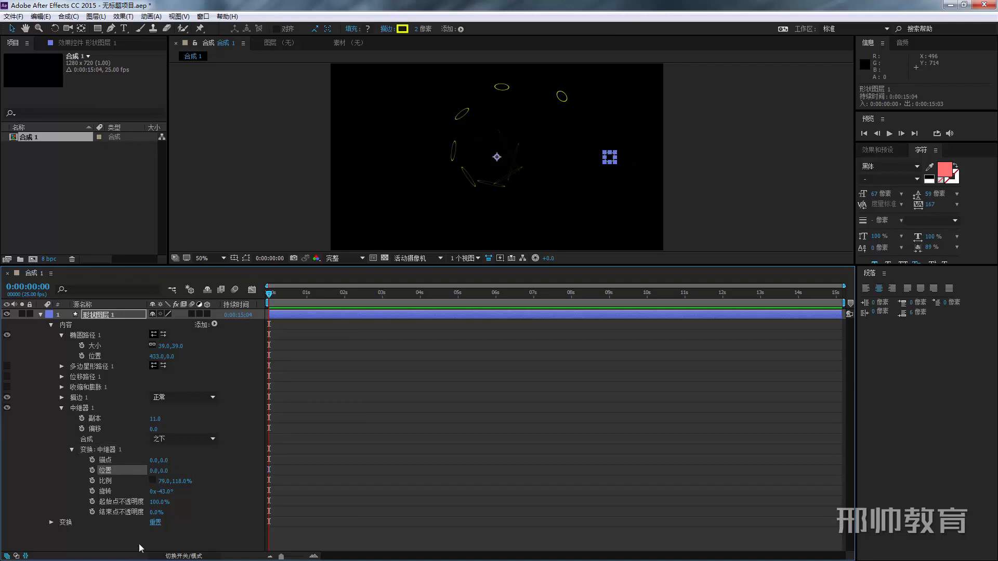
Step: Set the Repeater's transform scale (比例) to 100 by 100% and enlarge the composition viewer's height
left_click(163, 482)
type("100")
key("Return")
left_click(184, 481)
type("100")
key("Return")
key("comma")
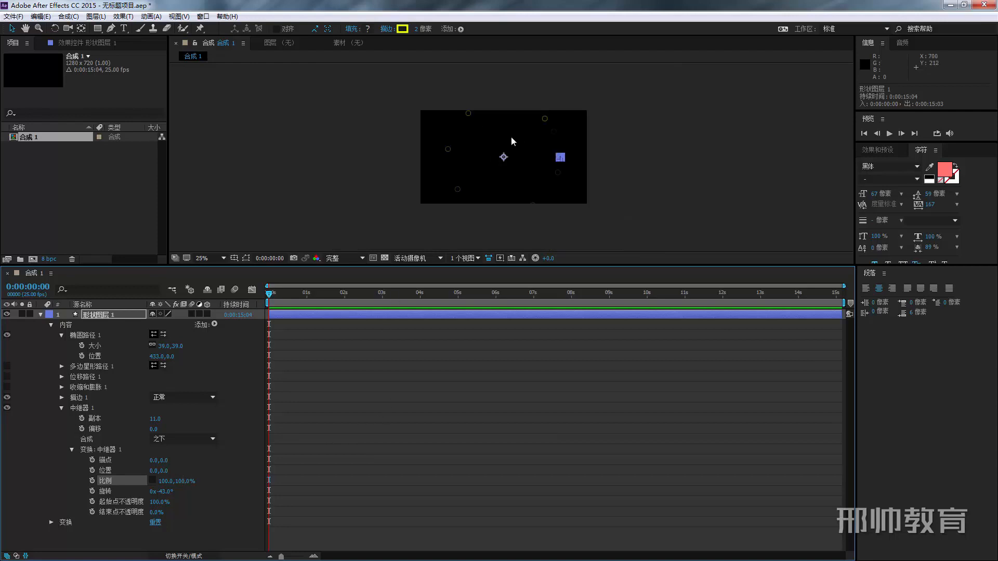
key("period")
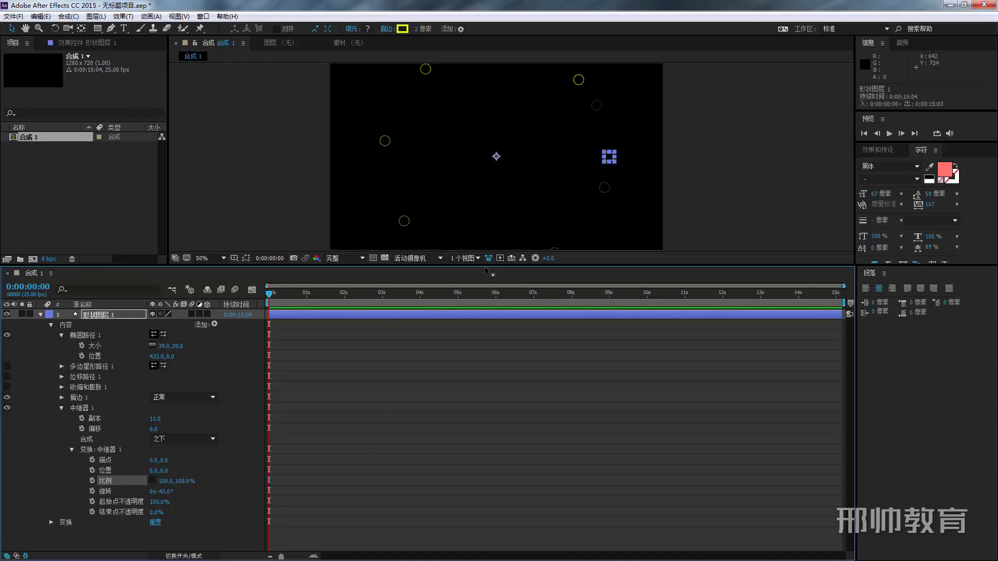
left_click_drag(484, 265, 470, 364)
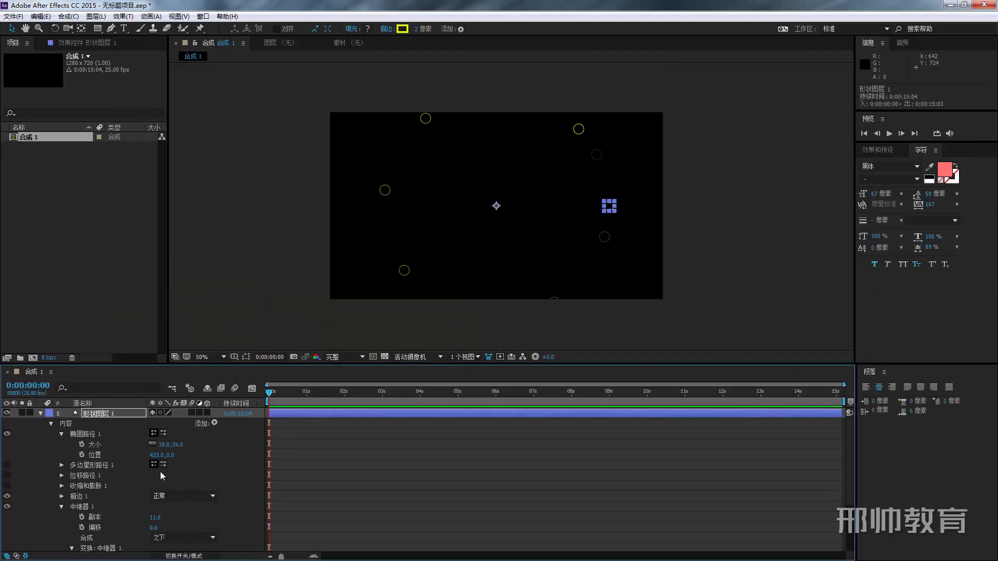
Step: Arrange the repeated circles in a ring using ellipse path position 129, 0 and Repeater rotation (旋转) -33°
left_click_drag(160, 460, 6, 462)
key("period")
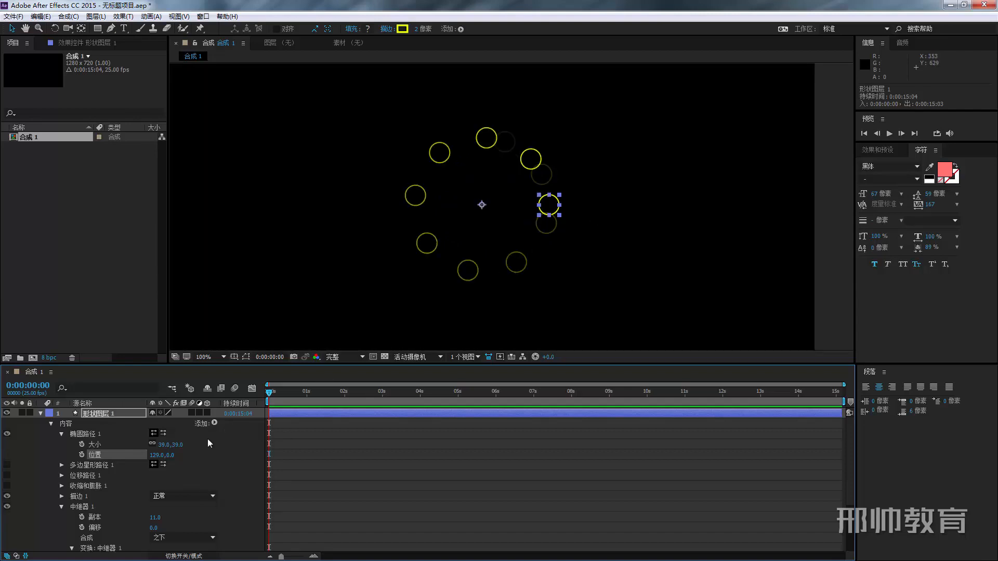
scroll(203, 447, "down", 3)
mouse_move(156, 515)
left_mouse_down()
mouse_move(94, 515)
mouse_move(178, 522)
mouse_move(170, 522)
left_mouse_up()
left_click(253, 327)
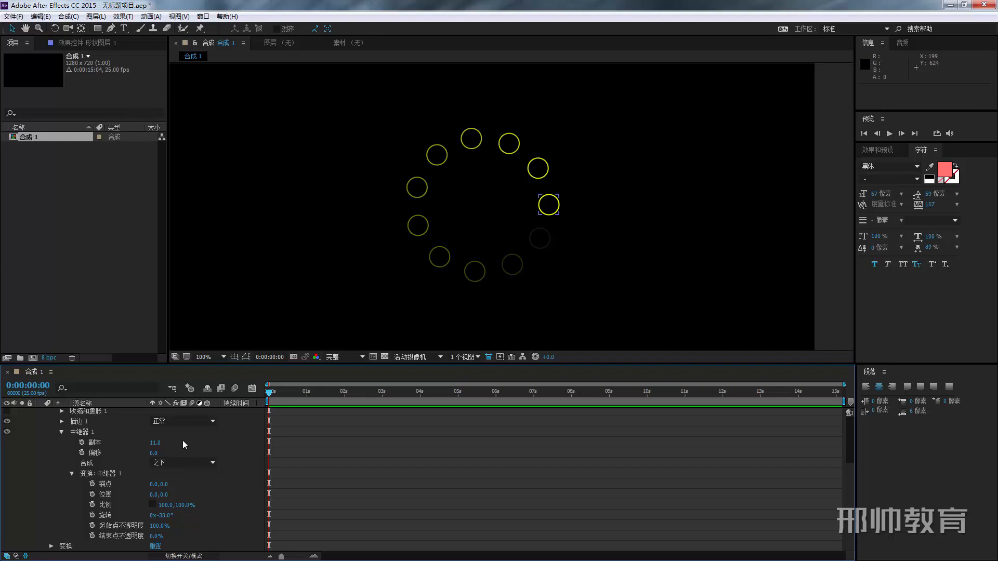
Step: Disable the Repeater (中继器) so that only the original circle is drawn
left_click(80, 433)
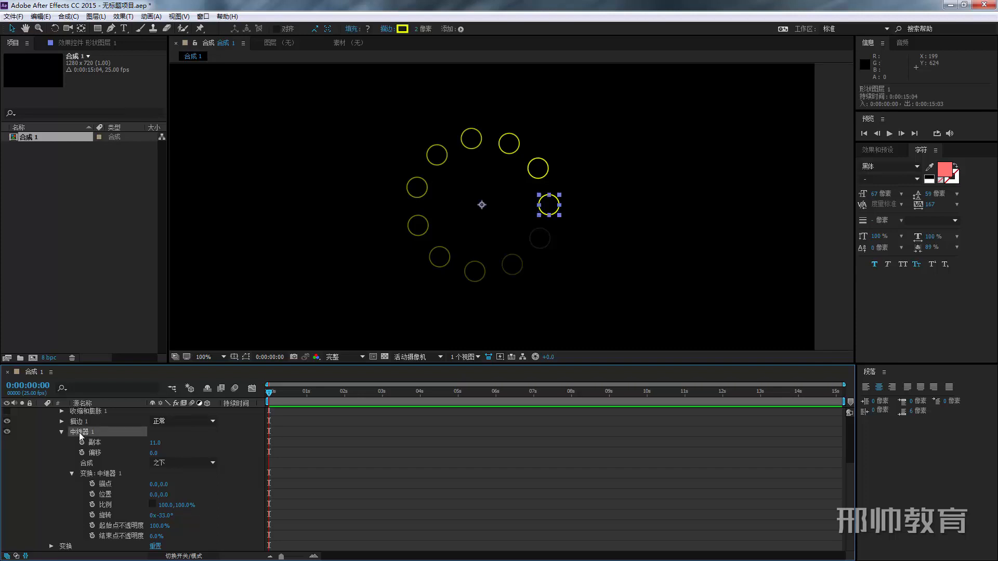
left_click(4, 435)
left_click(7, 432)
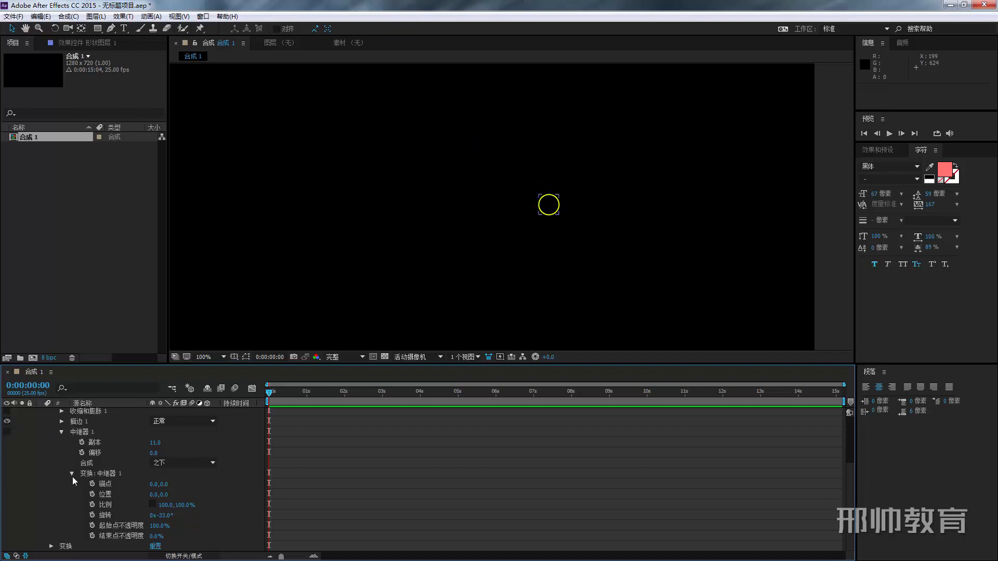
scroll(72, 473, "up", 5)
left_click(214, 422)
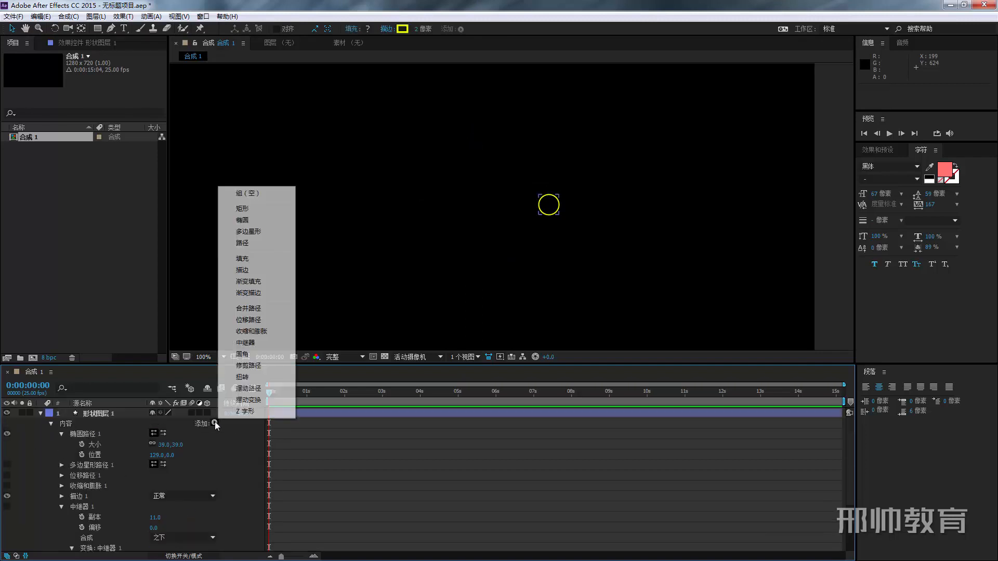
left_click(255, 352)
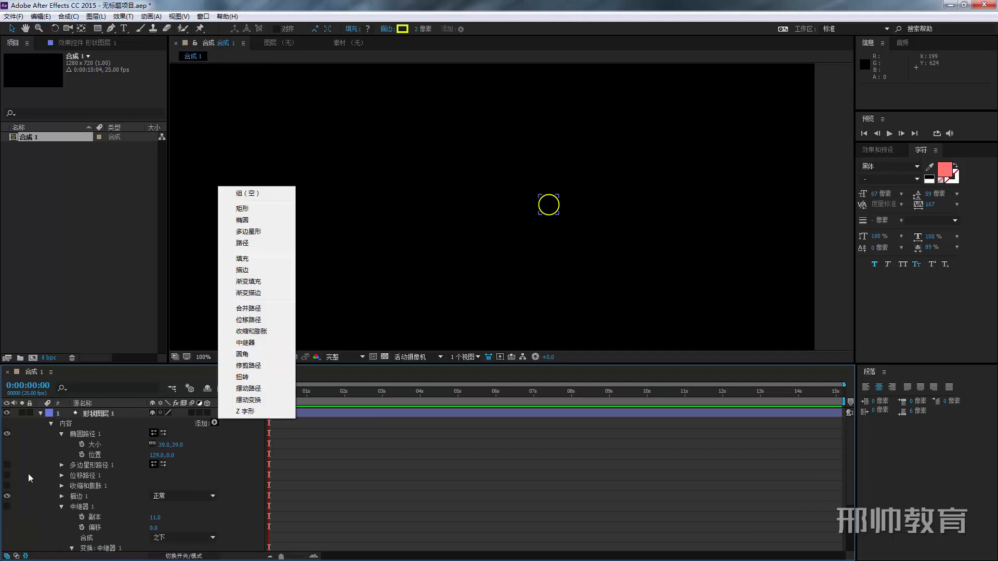
Step: Collapse the ellipse path's properties, enable the polystar path (多边星形路径) and disable the ellipse path
left_click(61, 434)
left_click(62, 435)
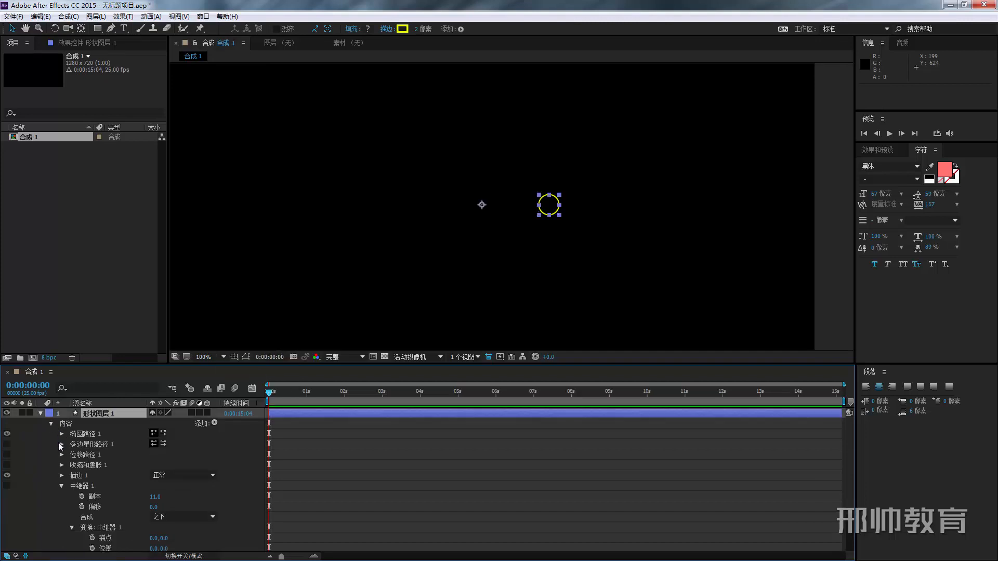
left_click(7, 444)
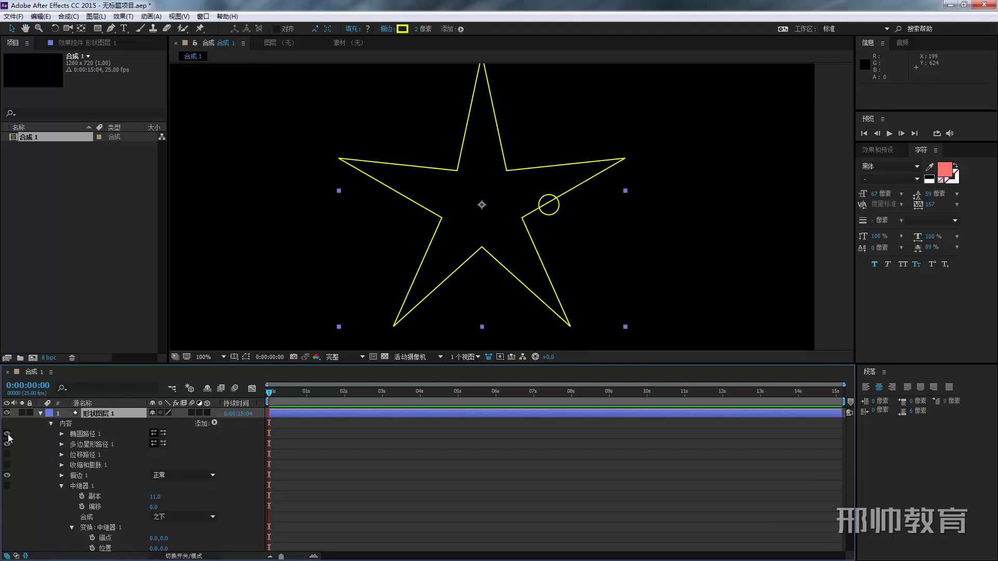
left_click(8, 433)
Step: Add a Rounded Corners (圆角) modifier to the star and set its radius (半径) to 60
left_click(214, 423)
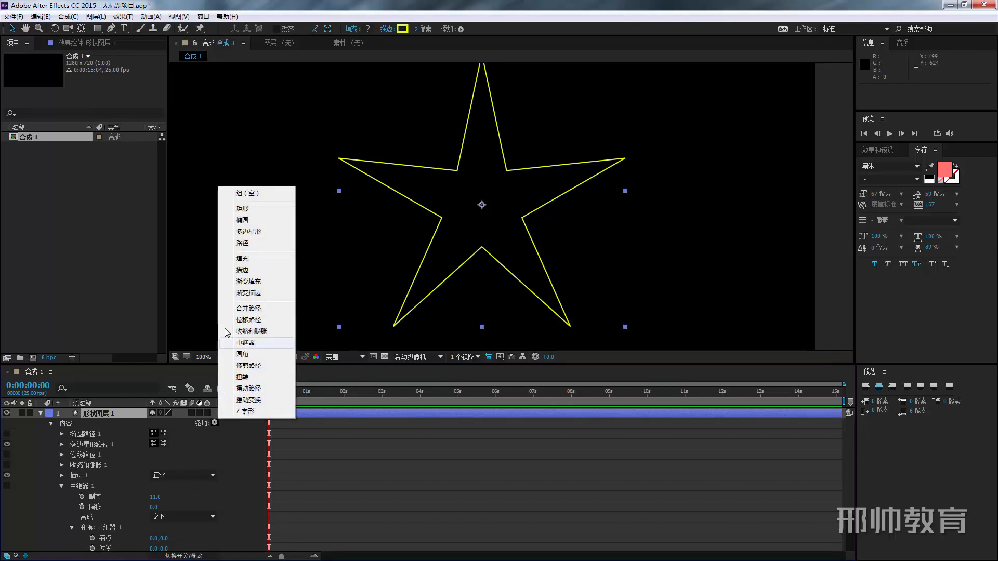
left_click(252, 355)
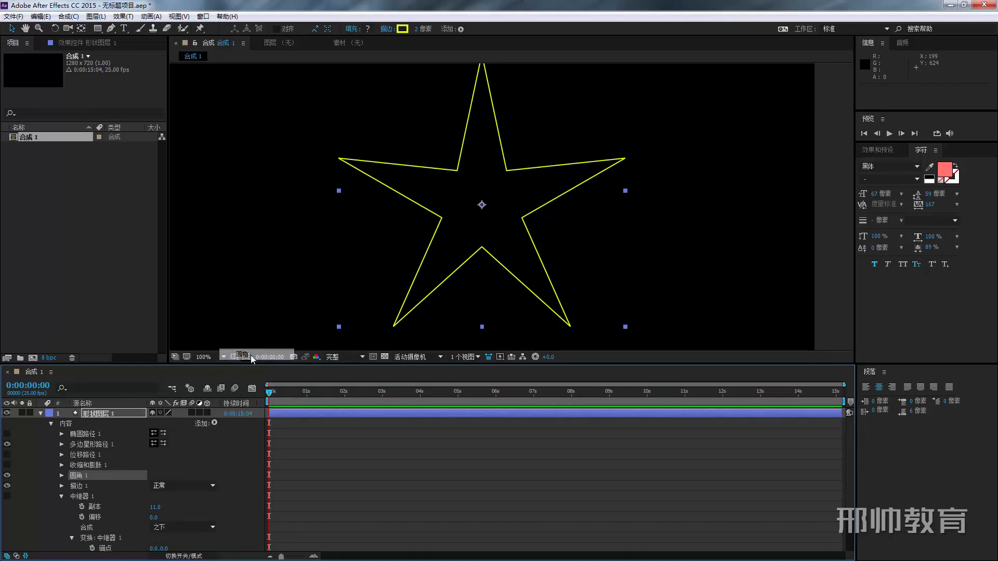
left_click(61, 475)
left_click_drag(155, 486, 246, 480)
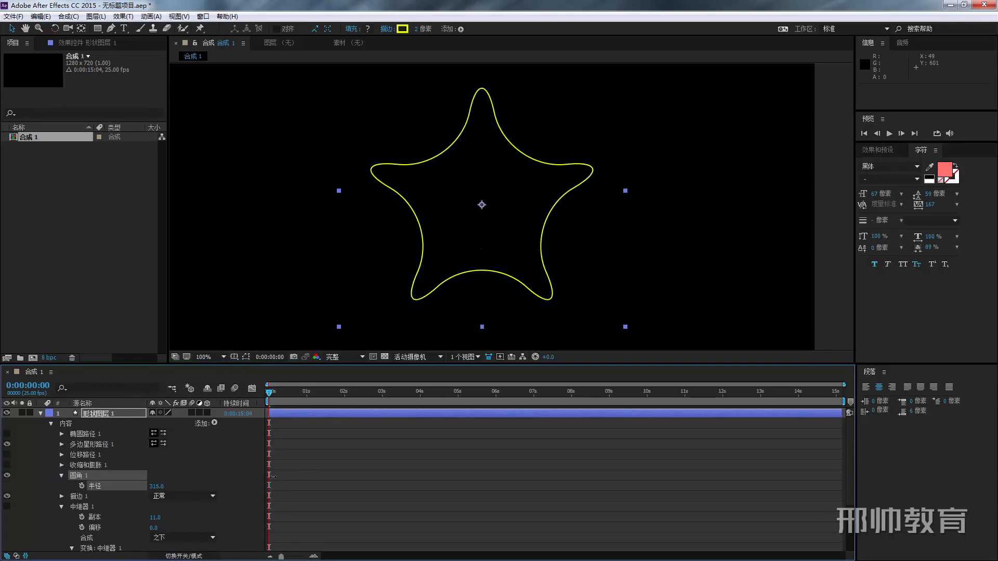
left_click_drag(182, 477, 170, 477)
Step: Add a Trim Paths (修剪路径) modifier and review its start, end, offset and Trim Multiple Shapes properties
left_click(215, 423)
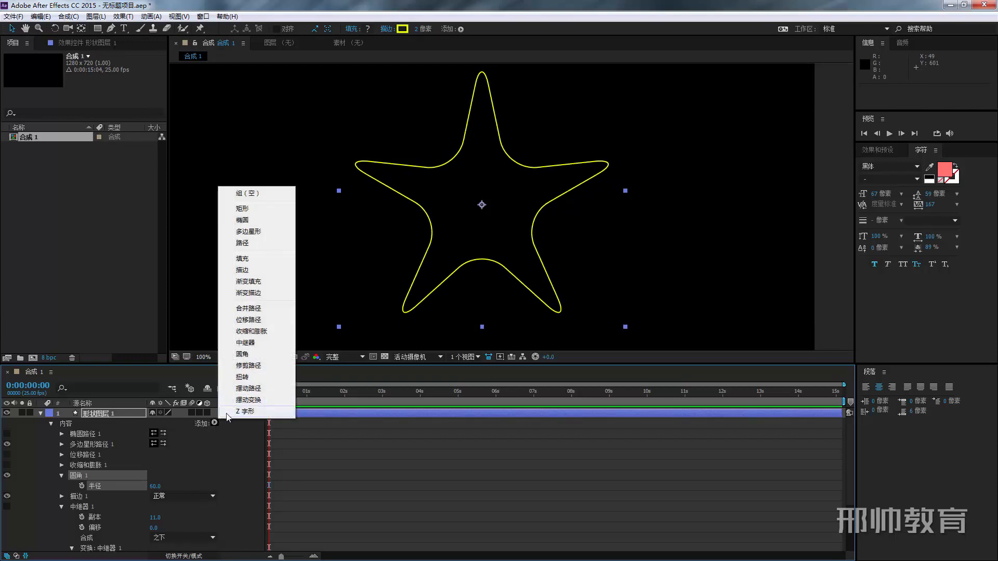
left_click(249, 366)
left_click(63, 497)
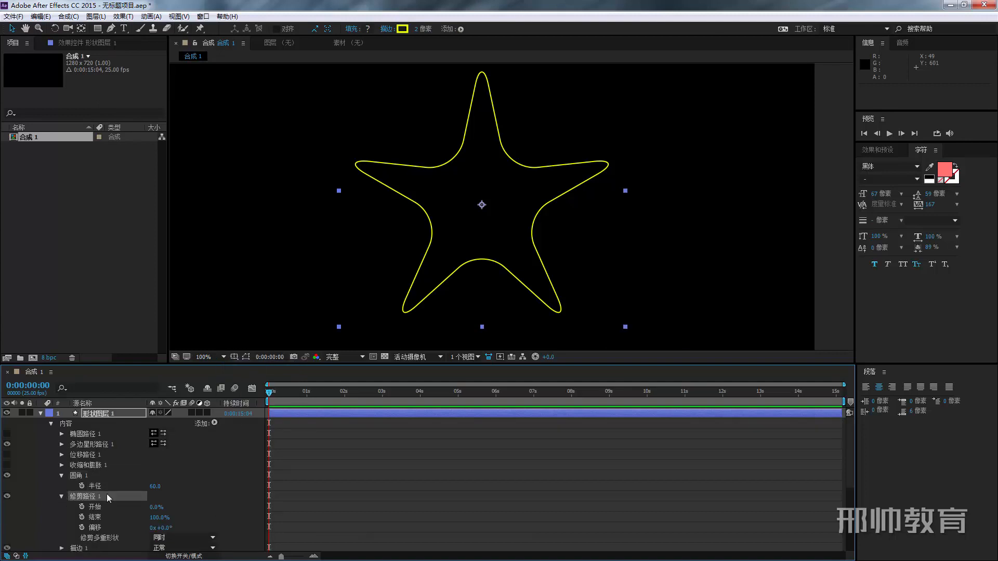
scroll(124, 484, "down", 1)
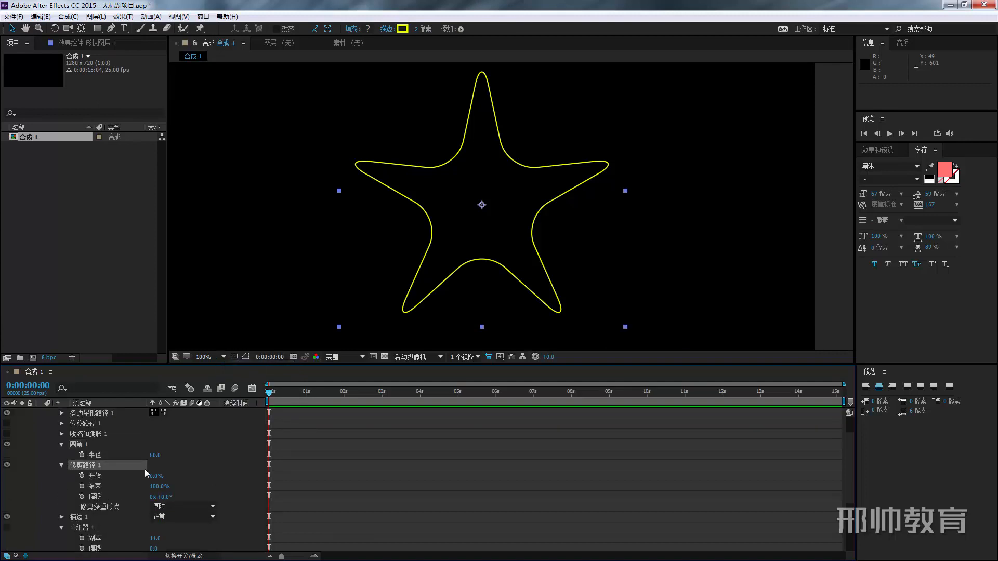
left_click(96, 477)
left_click(96, 496)
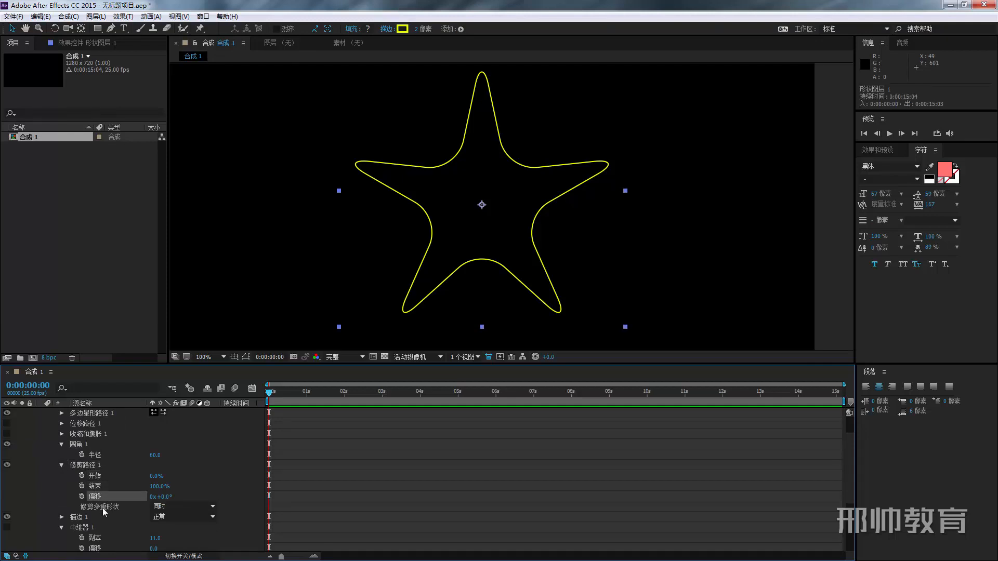
left_click(102, 508)
left_click(112, 482)
left_click(107, 474)
scroll(24, 450, "up", 1)
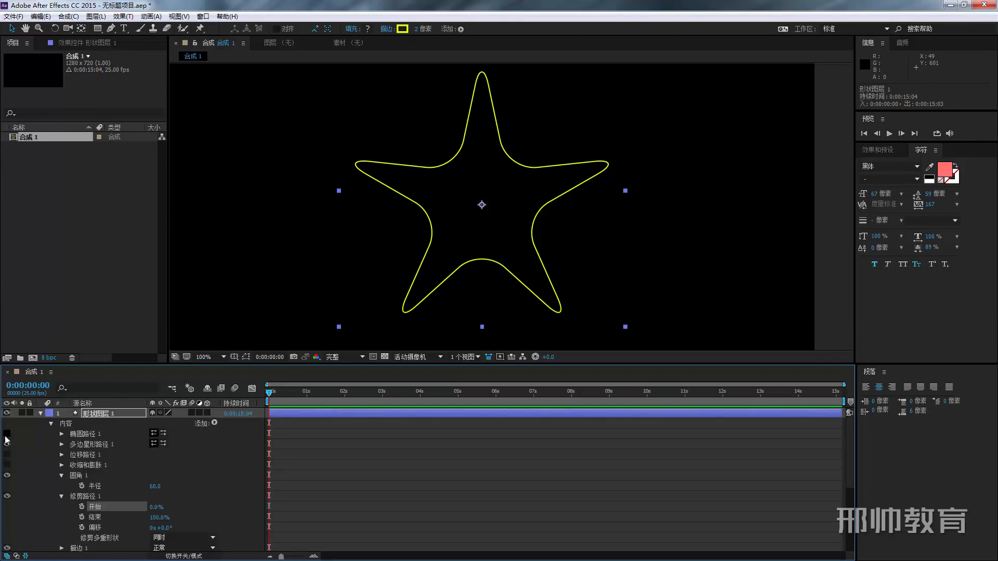
Step: Enable the ellipse path again with size 35 by 35 and position 0, 0 at the star's center
left_click(6, 440)
left_click(62, 434)
left_click_drag(162, 448, 140, 466)
left_click(154, 455)
type("0")
key("Return")
Step: Try trimming both paths with start (开始) 100%, end (结束) 40% and offset (偏移) 206°
scroll(166, 470, "down", 3)
scroll(167, 471, "down", 1)
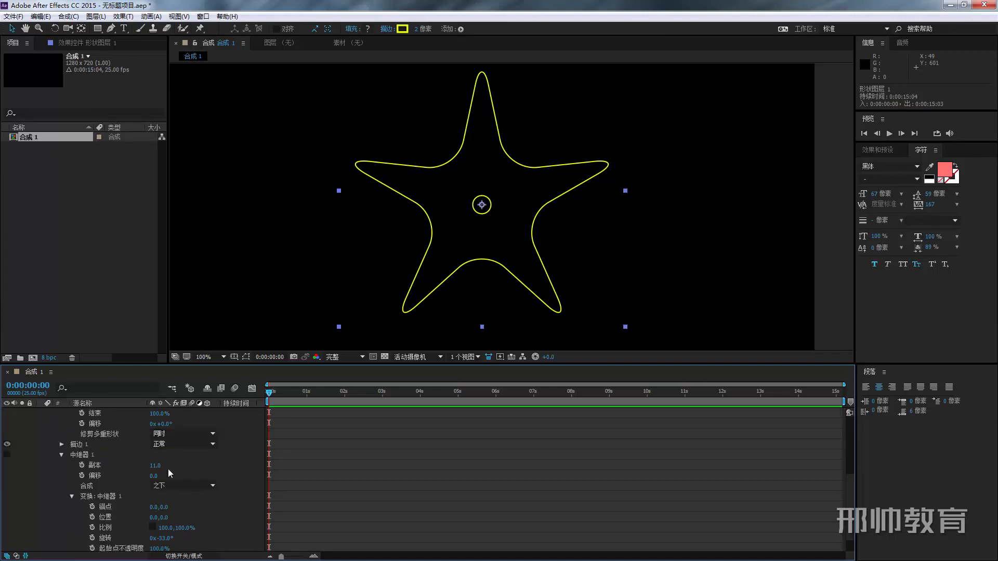
scroll(170, 473, "up", 1)
left_click_drag(156, 439, 242, 445)
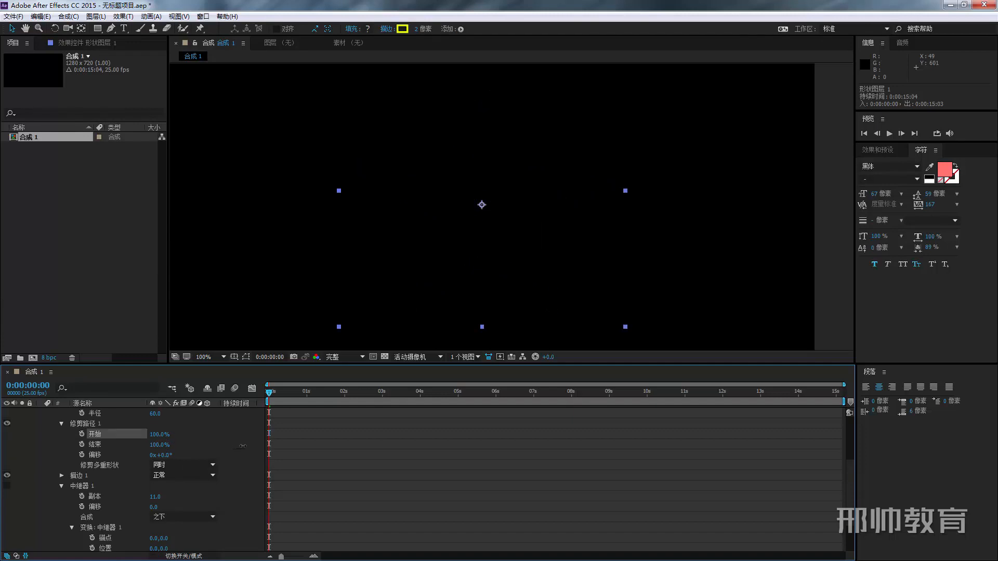
mouse_move(159, 446)
left_mouse_down()
mouse_move(96, 446)
mouse_move(173, 452)
mouse_move(331, 506)
left_mouse_up()
Step: Set Trim Multiple Shapes to Individually (单独), start 0% and offset 0°, try the end at 5% and set it to 100%
left_click(119, 464)
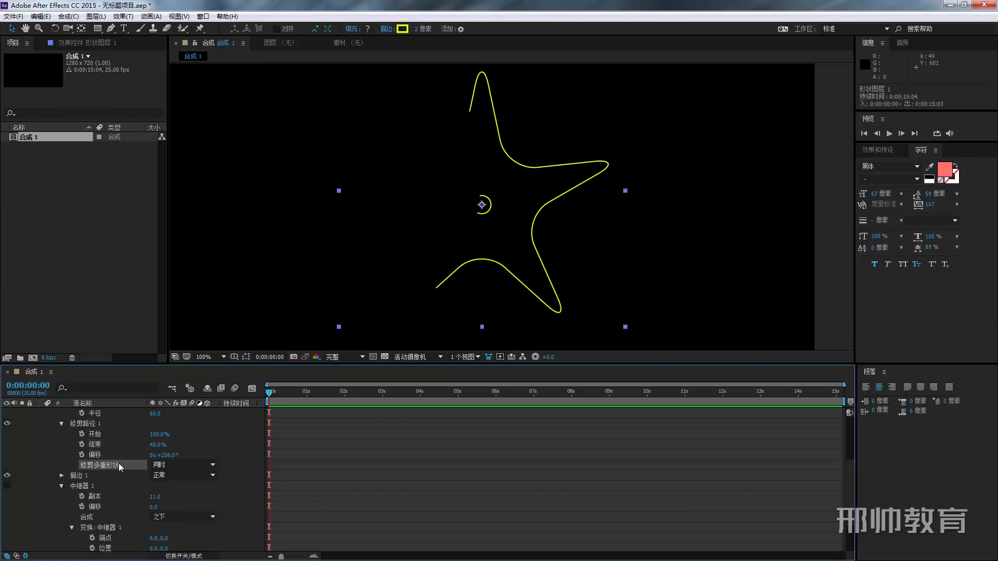
left_click(182, 465)
left_click(182, 488)
left_click_drag(161, 438, 118, 433)
left_click(164, 455)
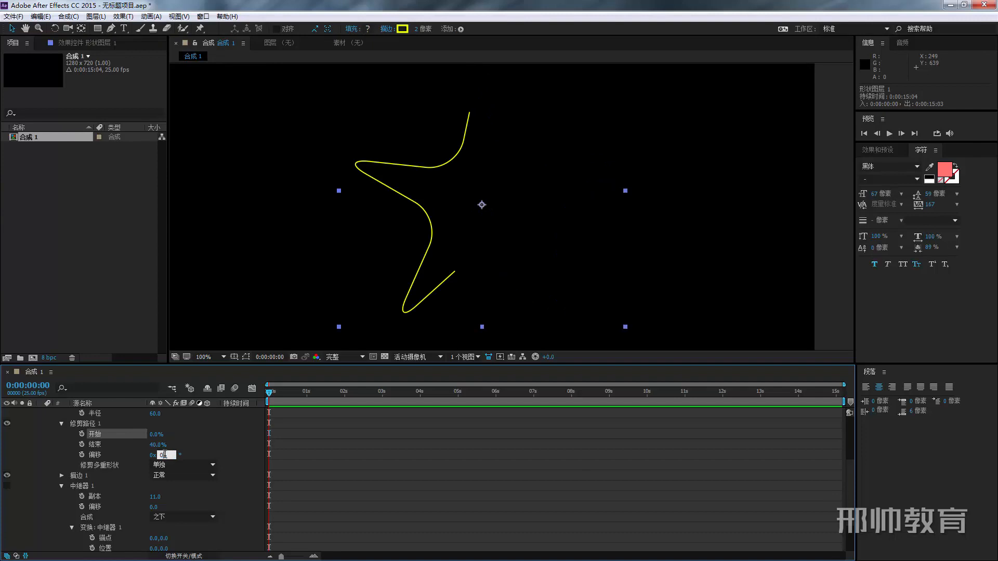
key("Return")
mouse_move(157, 446)
left_mouse_down()
mouse_move(119, 446)
mouse_move(210, 462)
mouse_move(155, 461)
left_mouse_up()
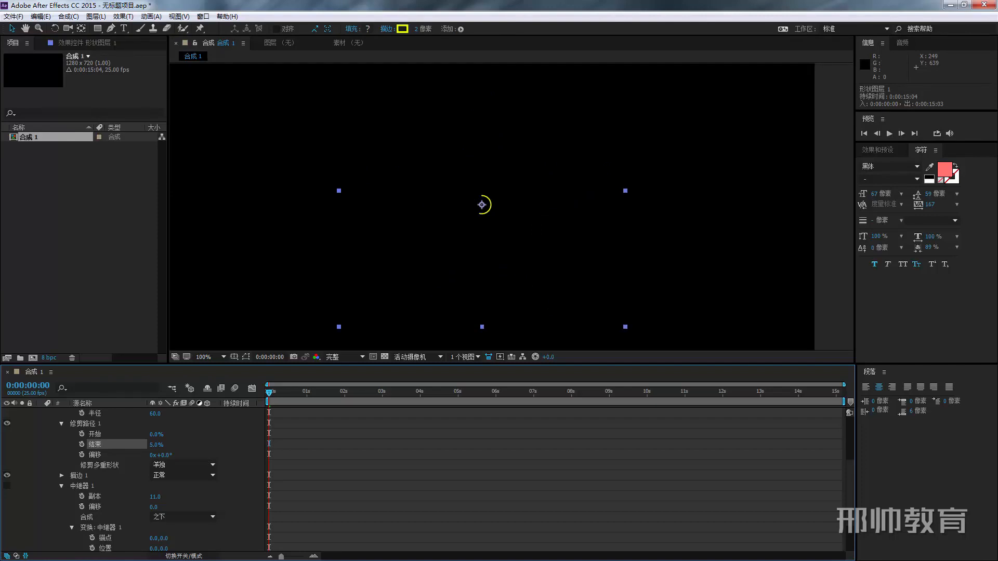
left_click_drag(163, 466, 232, 449)
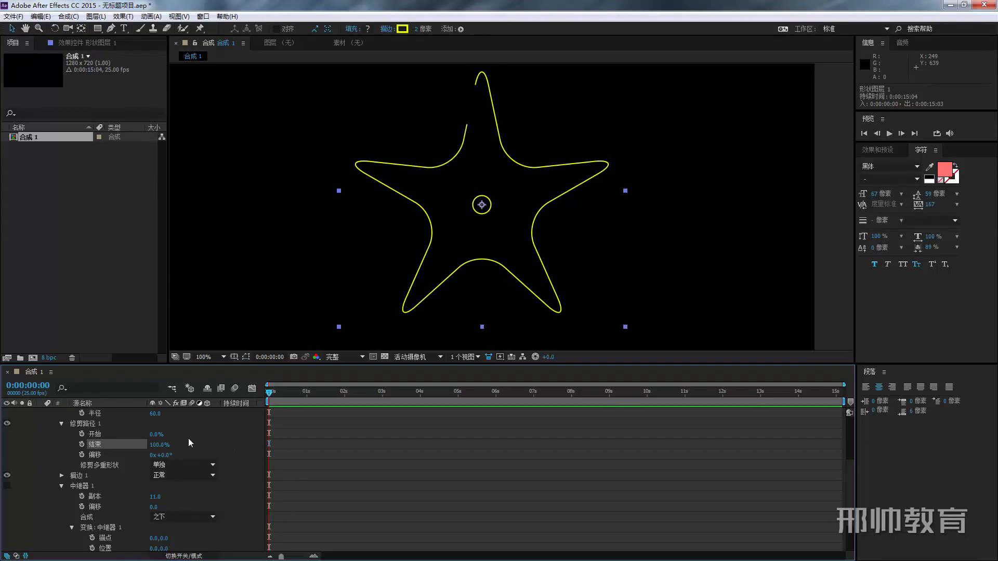
Step: Add a Twist (扭转) modifier to the shape layer and disable the Rounded Corners and Trim Paths modifiers
scroll(189, 438, "up", 1)
scroll(248, 430, "up", 2)
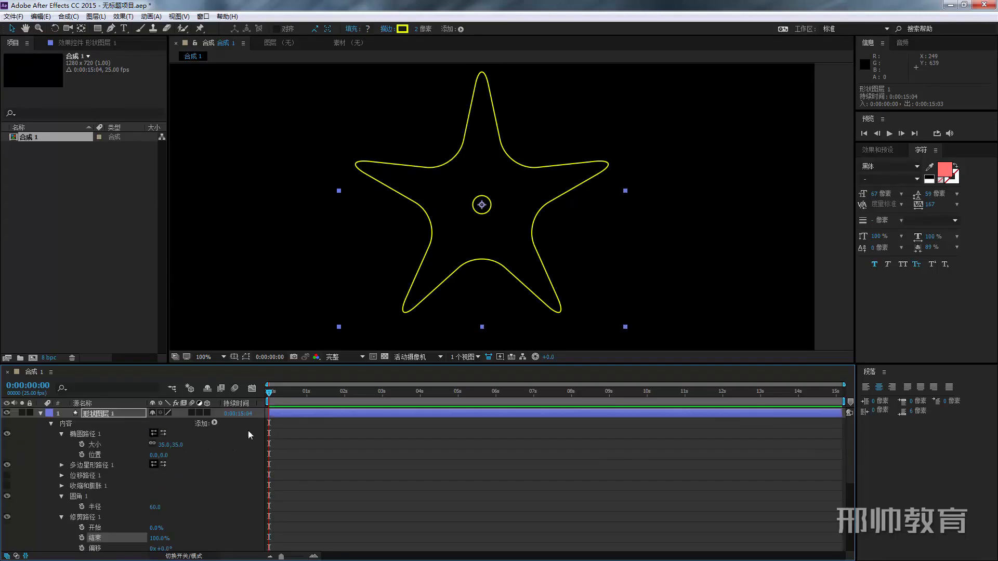
left_click(214, 423)
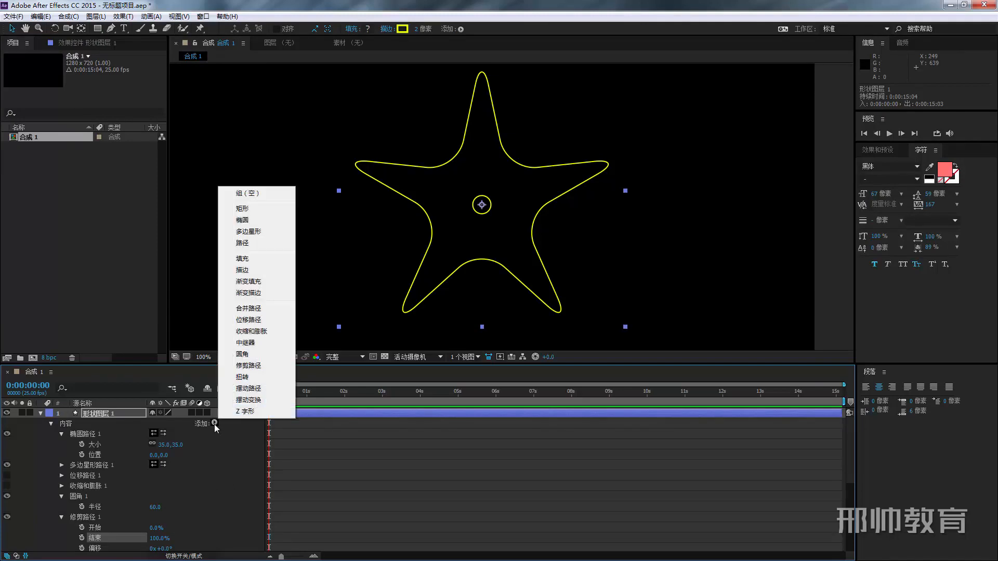
left_click(242, 376)
left_click(7, 473)
left_click(7, 494)
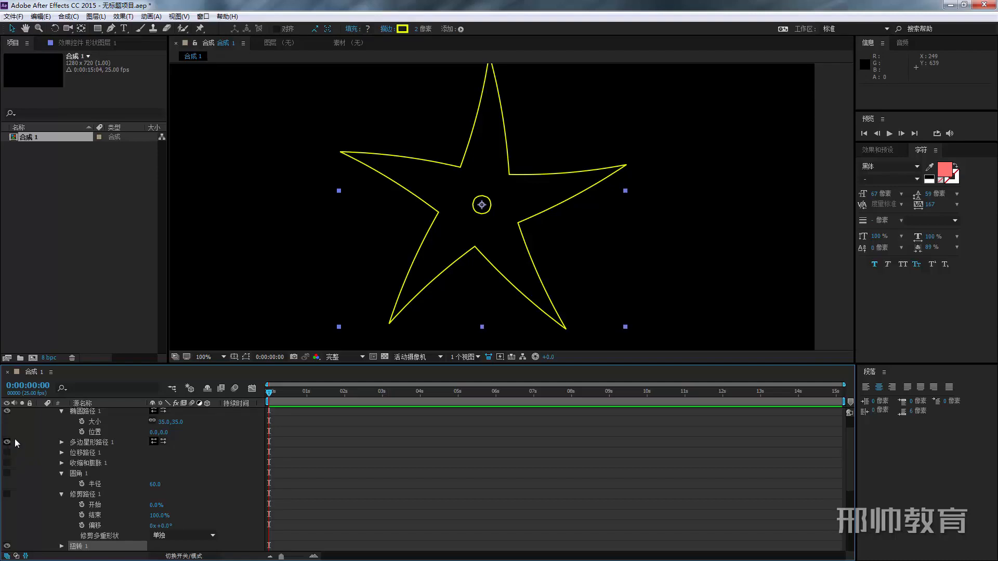
Step: Reveal the Twist's properties and set its angle (角度) to 116 and its center (中心) to 0, 266
scroll(58, 413, "down", 1)
scroll(66, 528, "down", 3)
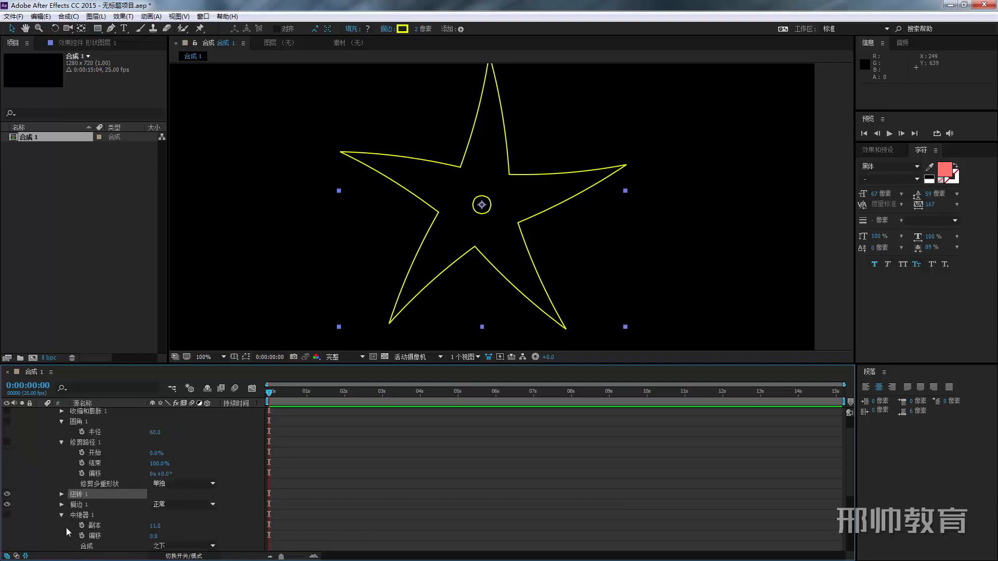
left_click(62, 432)
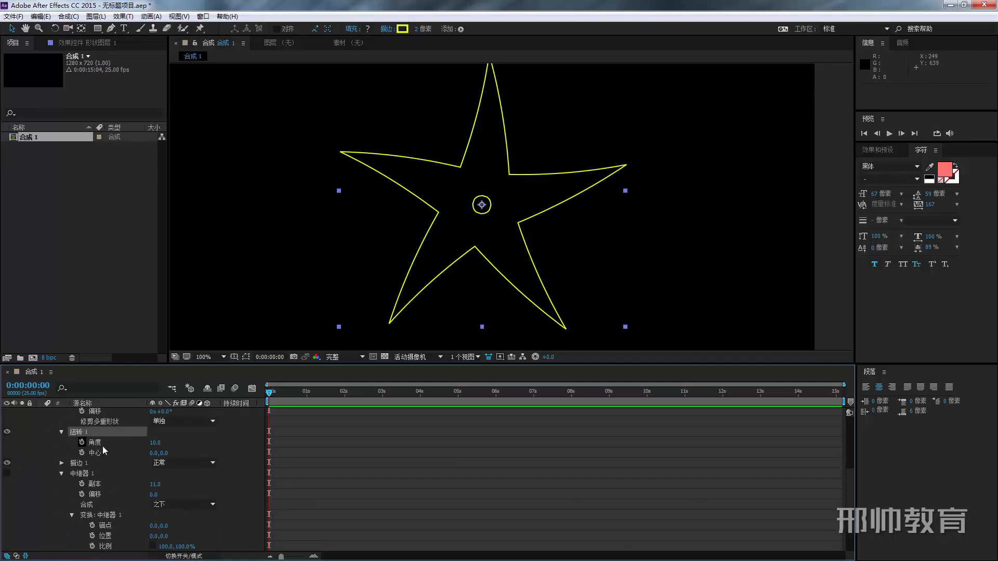
left_click_drag(158, 446, 246, 439)
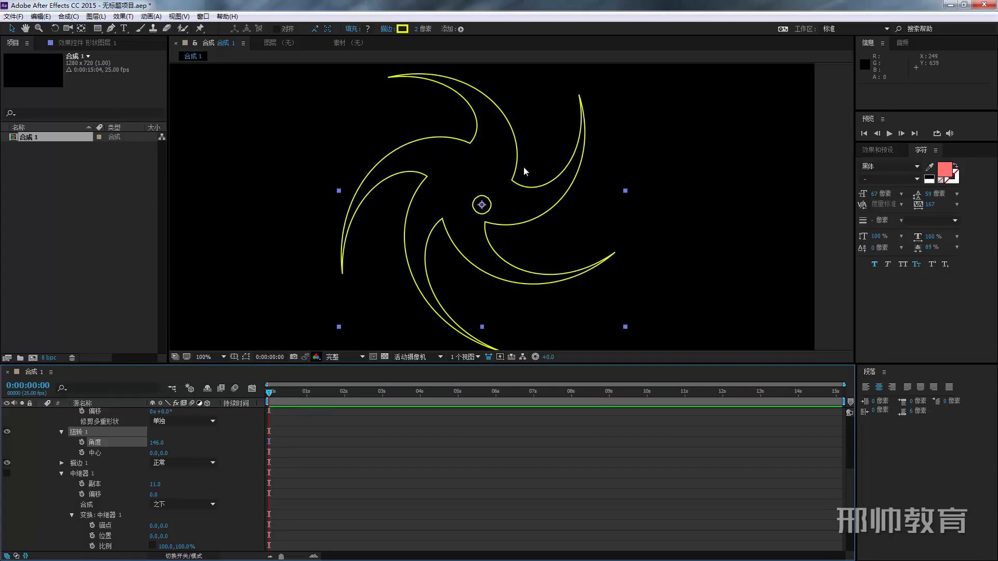
left_click_drag(156, 443, 432, 230)
key("comma")
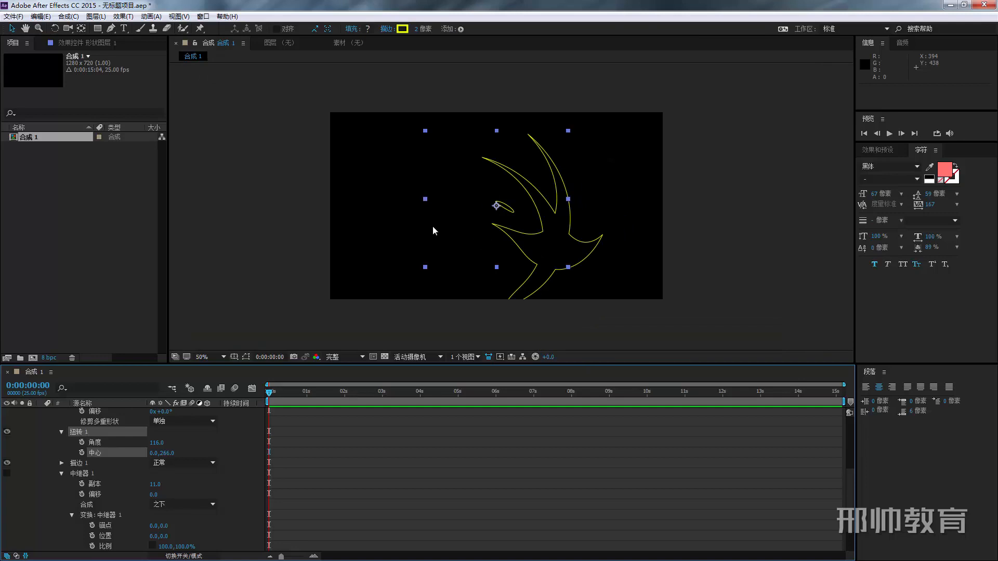
Step: Add a Wiggle Paths (摆动路径) modifier to the shape layer and preview the animated outline up close
scroll(238, 433, "up", 4)
left_click(213, 423)
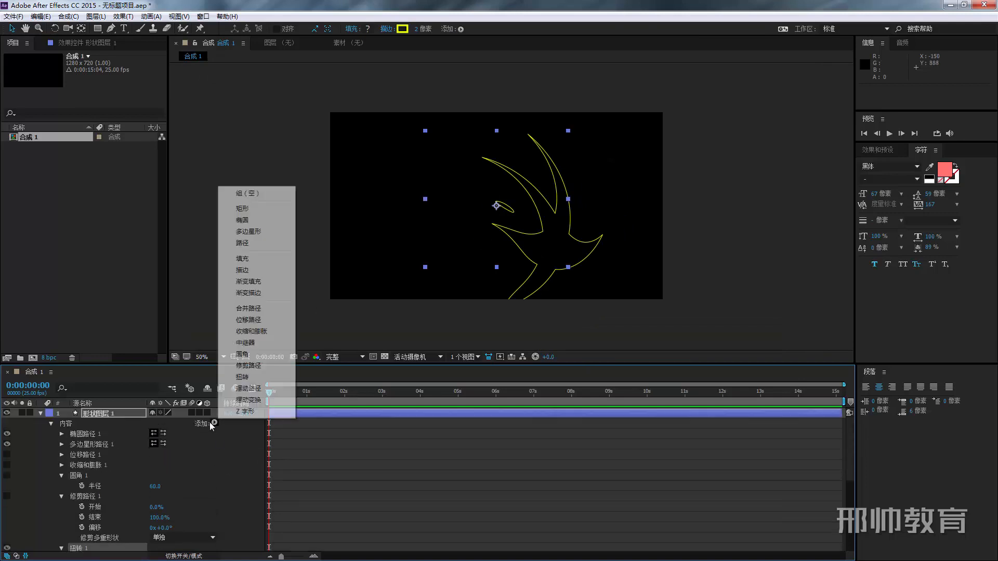
left_click(248, 389)
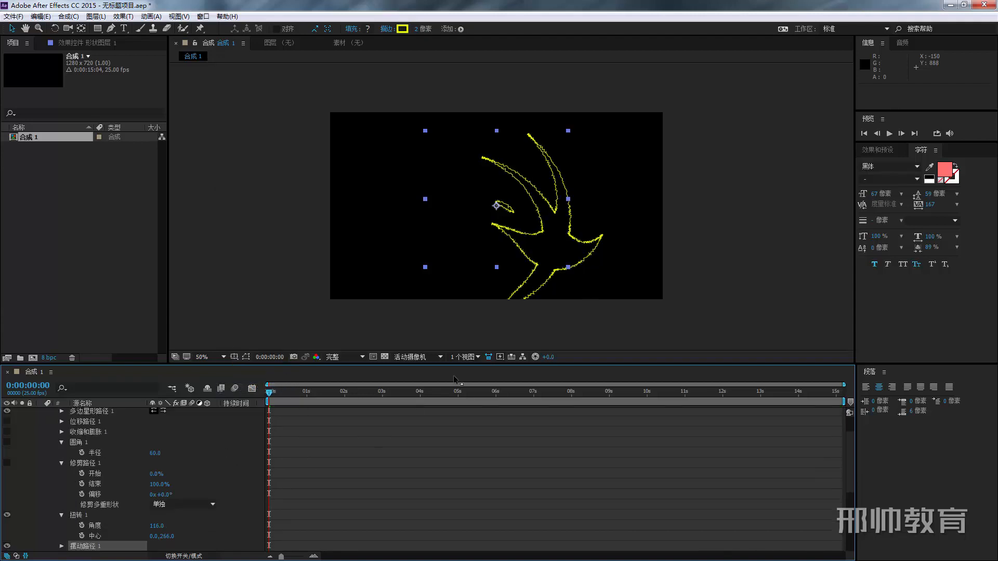
key("space")
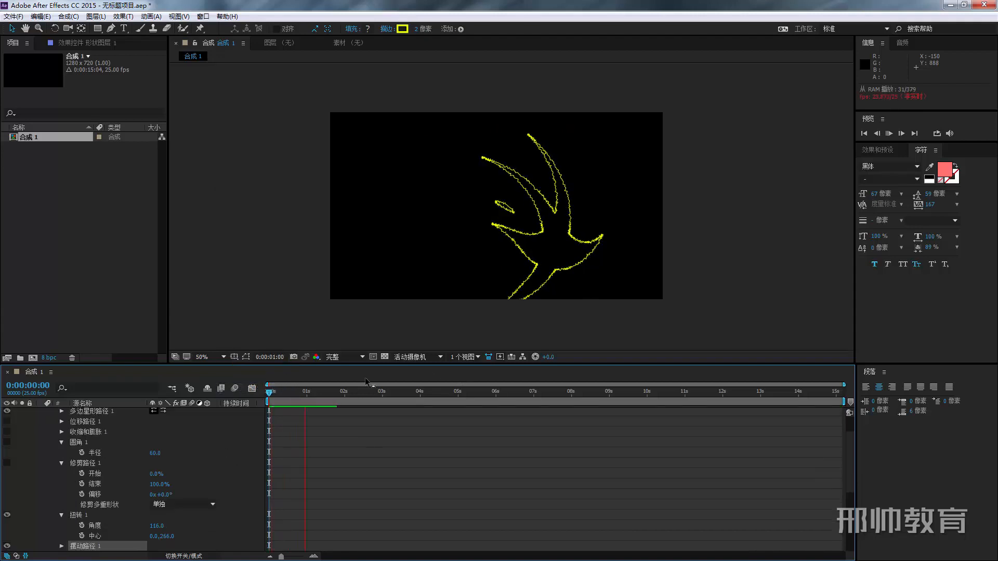
scroll(521, 261, "up", 1)
key("space")
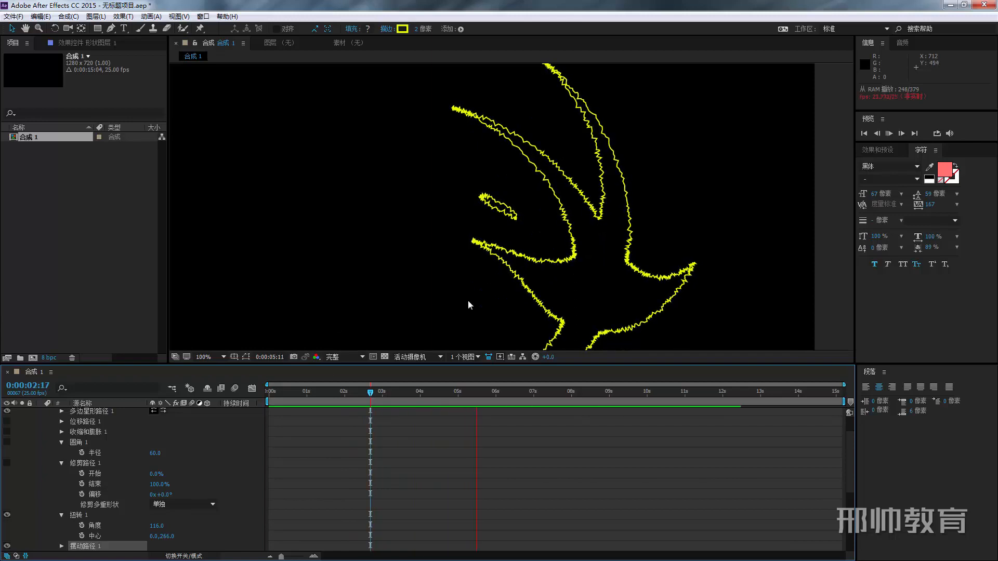
scroll(207, 475, "down", 4)
key("space")
Step: Reveal the Wiggle Paths properties and set the size (大小) to 6
left_click(62, 421)
left_click_drag(155, 433, 121, 446)
left_click(167, 445)
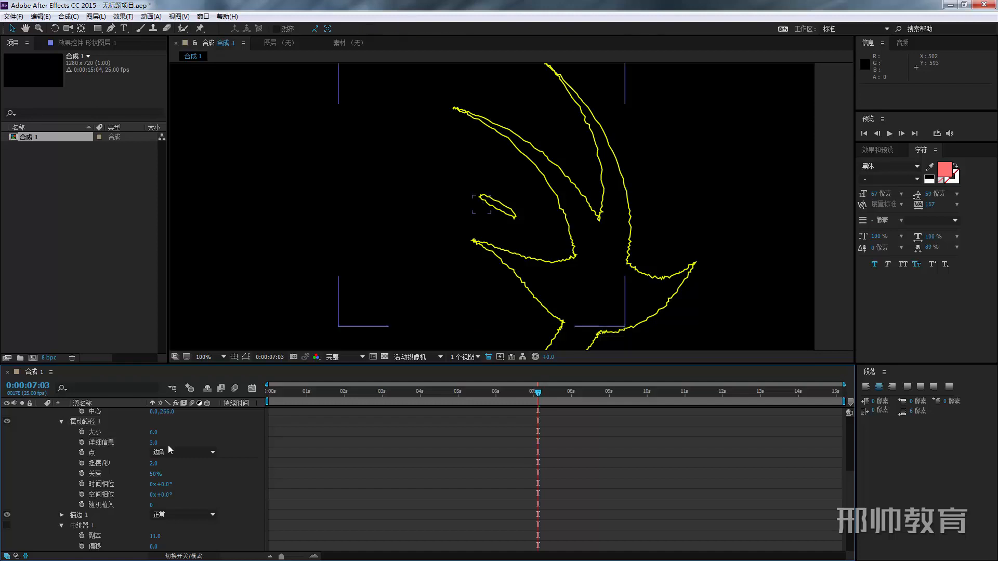
Step: Try the Wiggle Paths points (点) option at Smooth (平滑), and return it to Corner (边角)
left_click(179, 453)
left_click(186, 474)
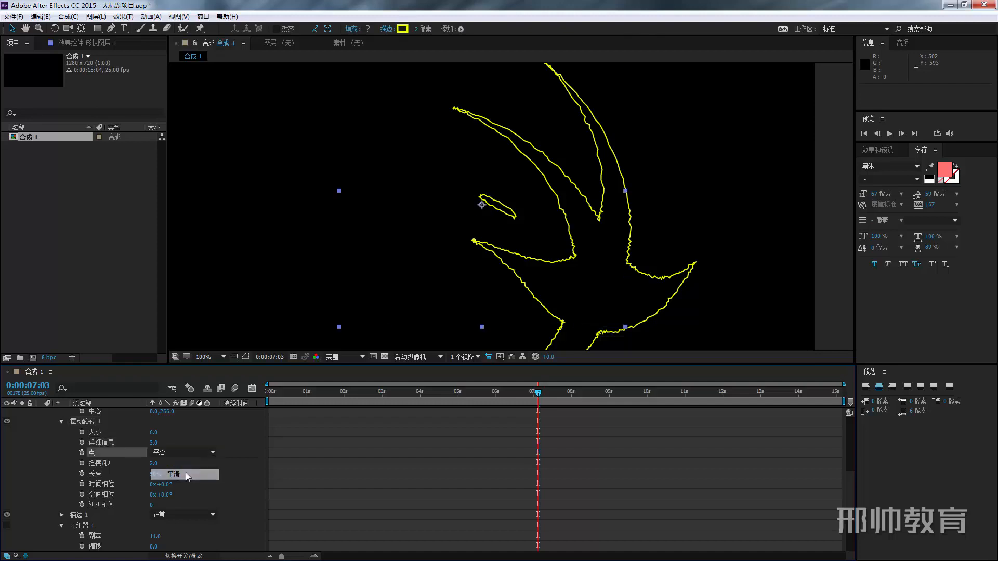
scroll(562, 254, "up", 2)
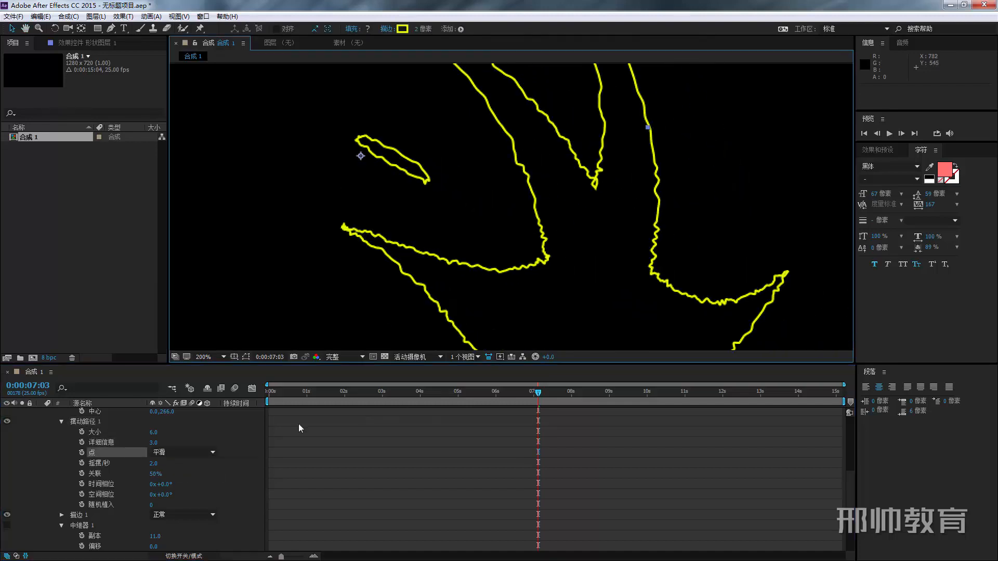
left_click(182, 452)
left_click(185, 464)
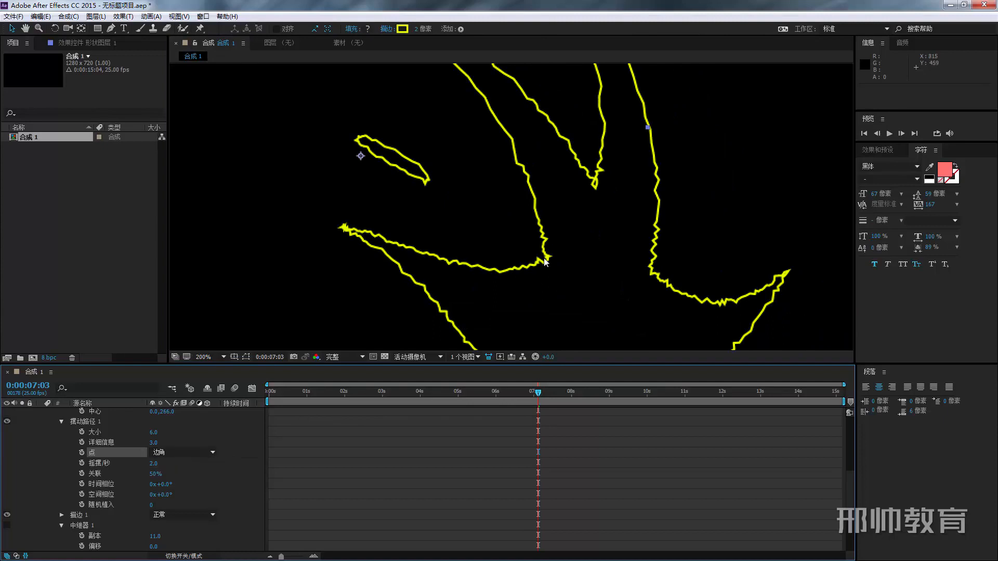
Step: Set the Wiggle Paths' wiggles per second (摇摆/秒) to 39 and preview the motion
left_click(171, 447)
left_click_drag(154, 463, 177, 466)
key("space")
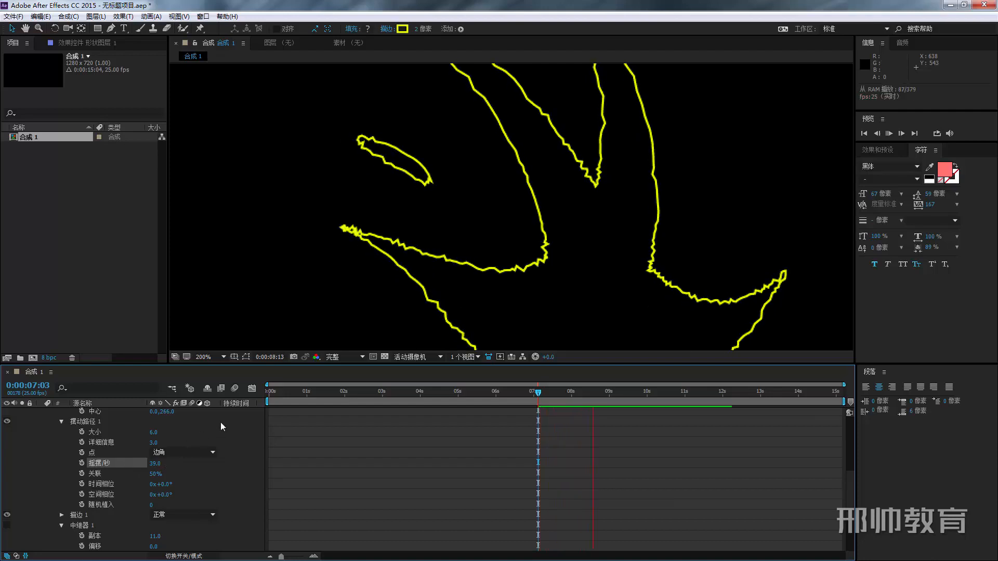
key("space")
Step: Set the Wiggle Paths' correlation (关联) to 31%, temporal phase (时间相位) to 3x+161°, spatial phase (空间相位) to 4x+9° and random seed (随机植入) to 57
left_click(179, 475)
left_click_drag(155, 474, 160, 478)
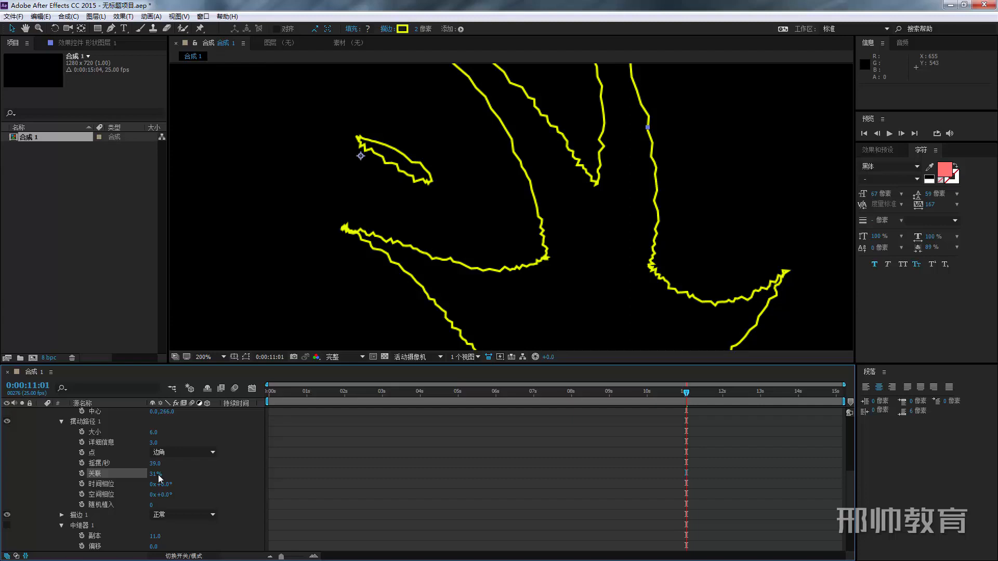
left_click(101, 484)
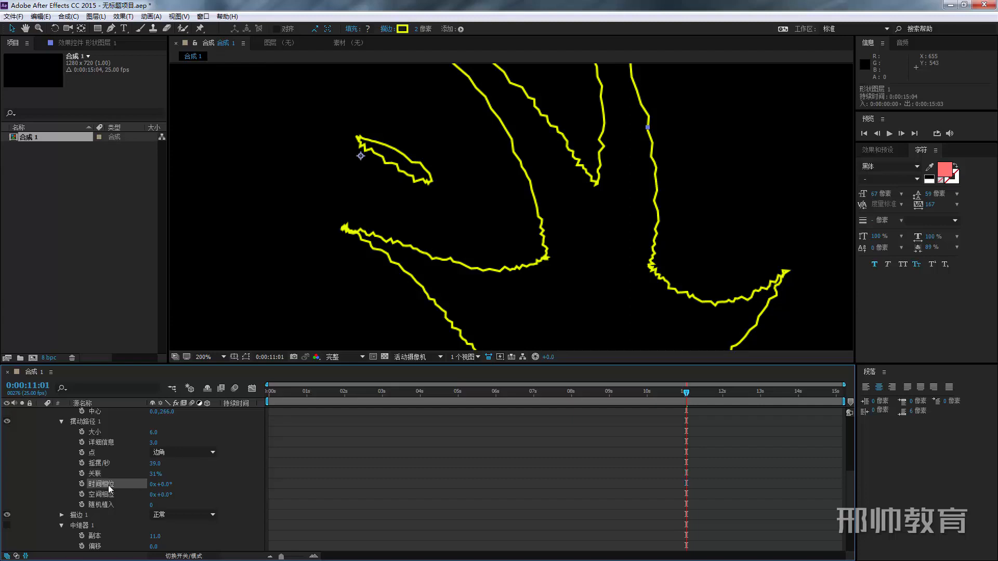
left_click_drag(168, 486, 789, 465)
left_click_drag(161, 494, 893, 466)
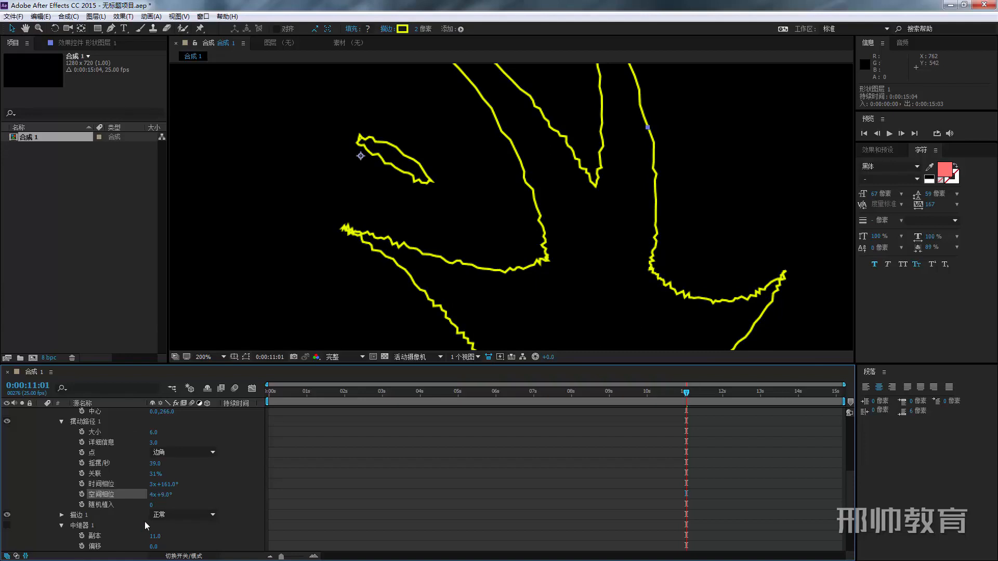
mouse_move(151, 505)
left_mouse_down()
mouse_move(239, 468)
mouse_move(269, 438)
left_mouse_up()
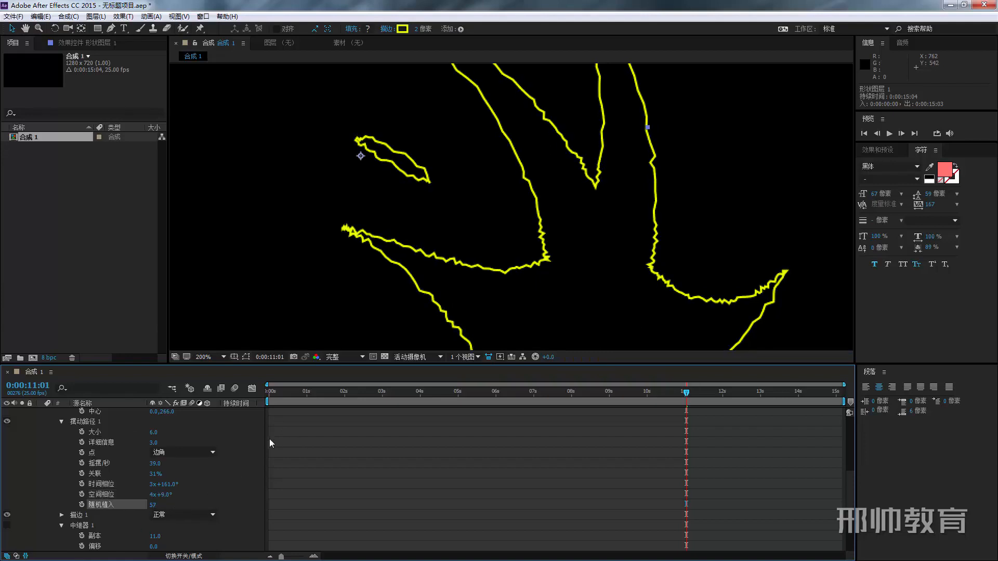
Step: Duplicate the shape layer and move the copy left of the original to about 166, 348
scroll(291, 253, "down", 4)
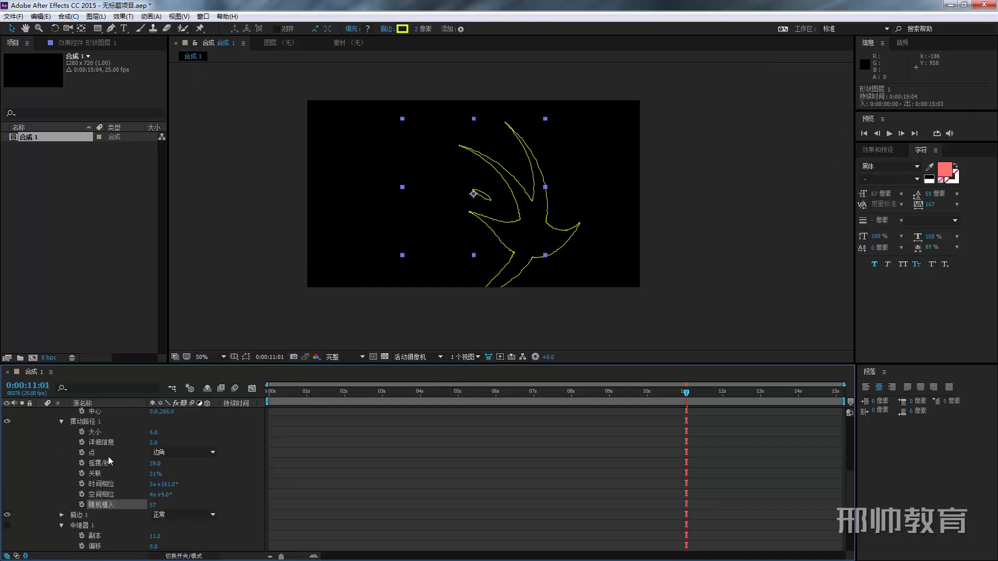
scroll(108, 456, "up", 5)
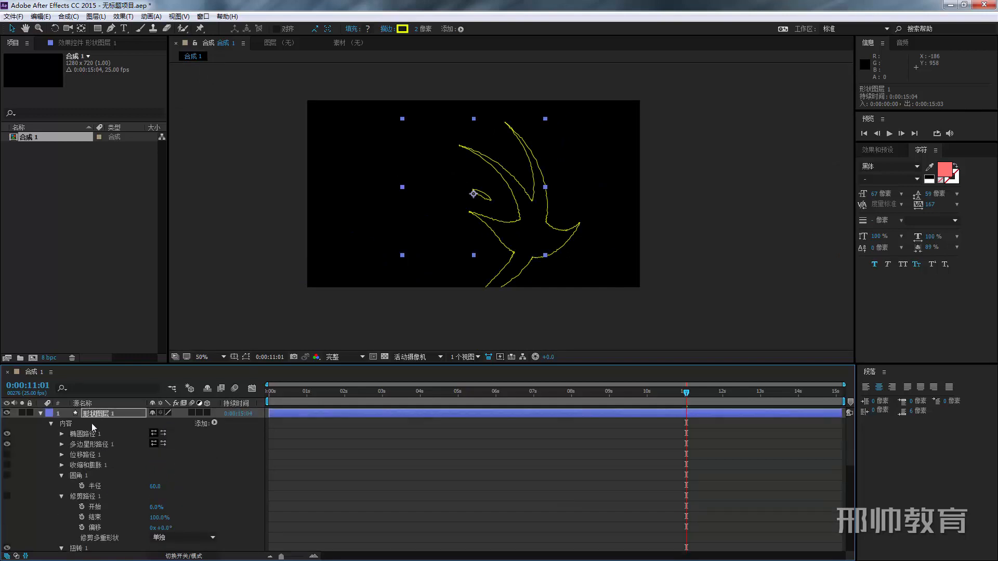
left_click(98, 415)
key("ctrl+d")
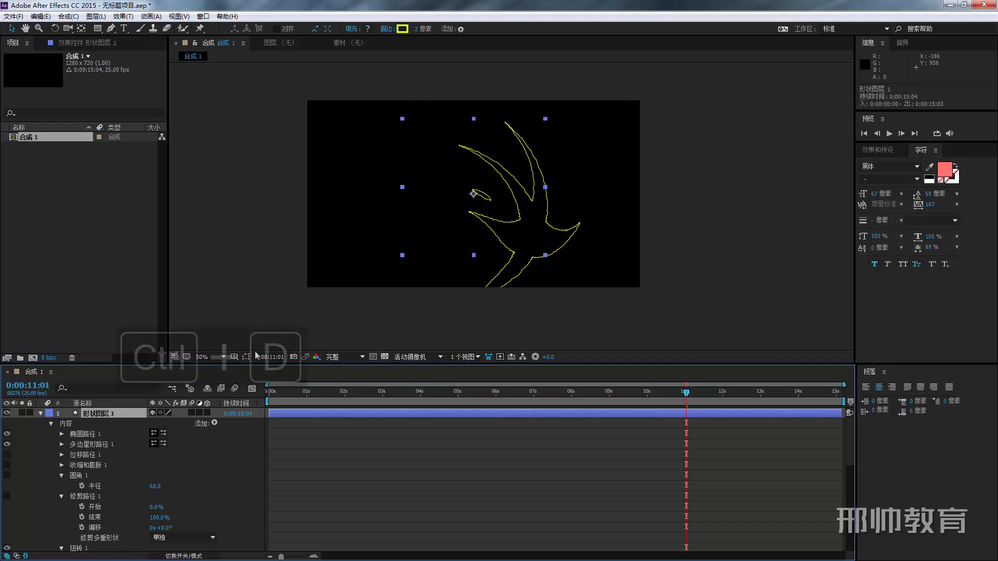
left_click_drag(539, 223, 406, 220)
scroll(509, 242, "up", 2)
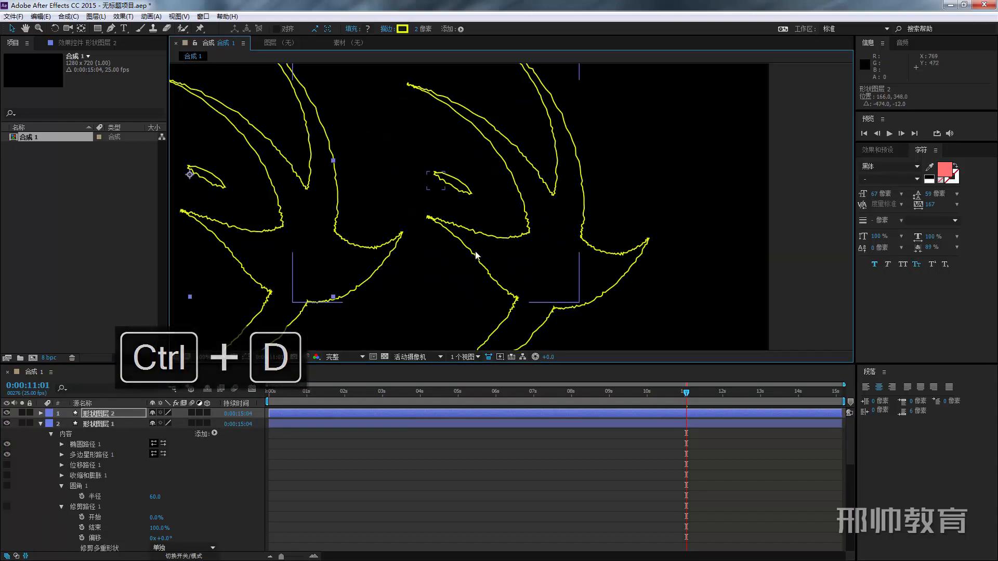
Step: Set the original layer's Wiggle Paths random seed (随机植入) to 0 and preview both shapes side by side
scroll(201, 475, "down", 3)
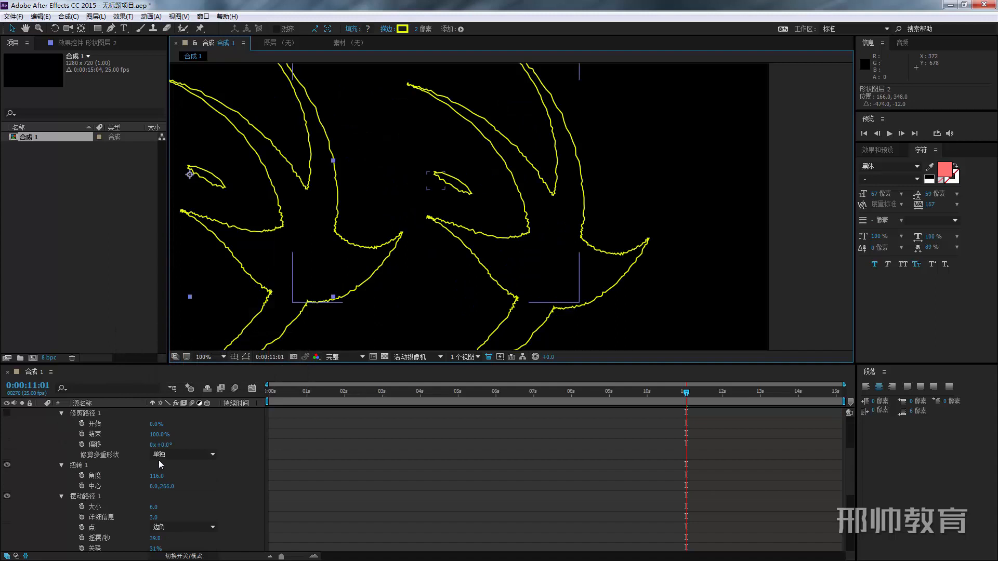
scroll(158, 468, "down", 2)
left_click_drag(153, 519, 111, 517)
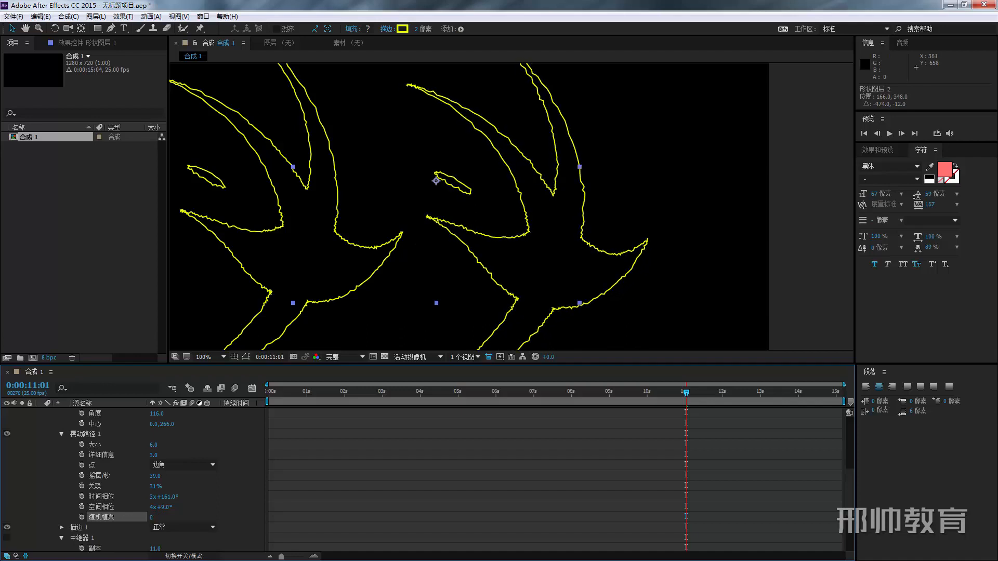
key("space")
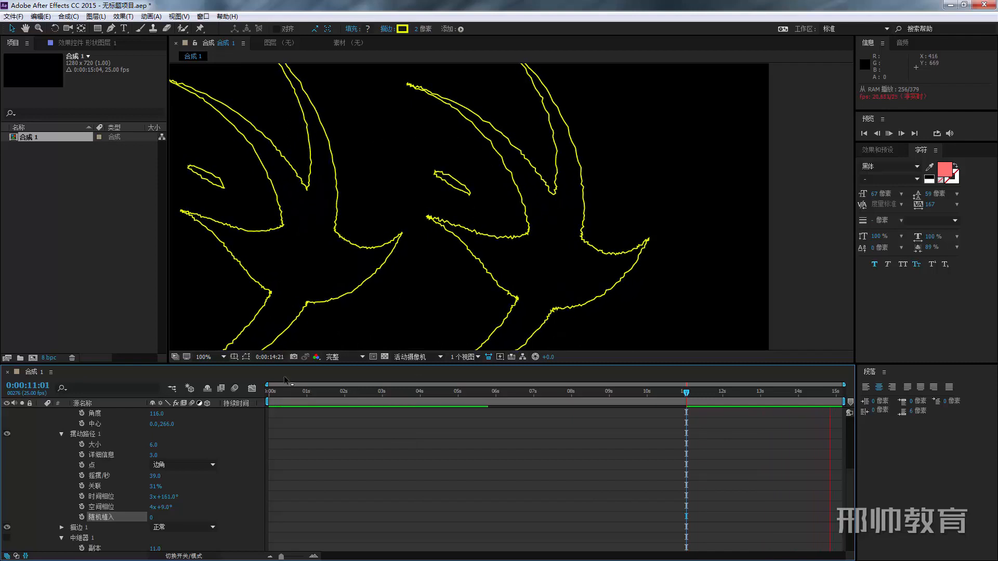
key("space")
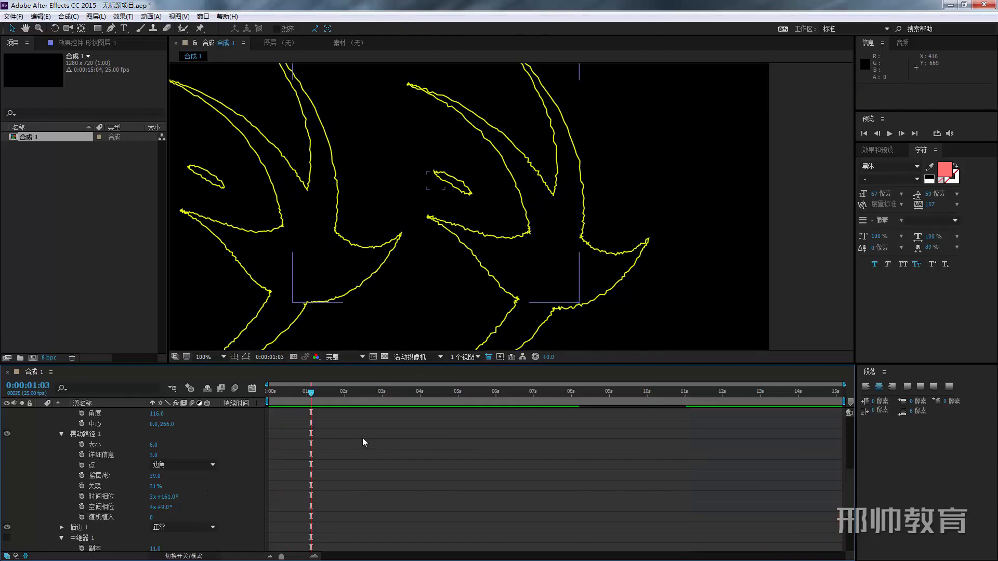
Step: Add a Wiggle Transform (摆动变换) modifier to the original shape layer, with Twist and Wiggle Paths disabled, and reveal its properties
scroll(255, 441, "up", 5)
left_click(215, 433)
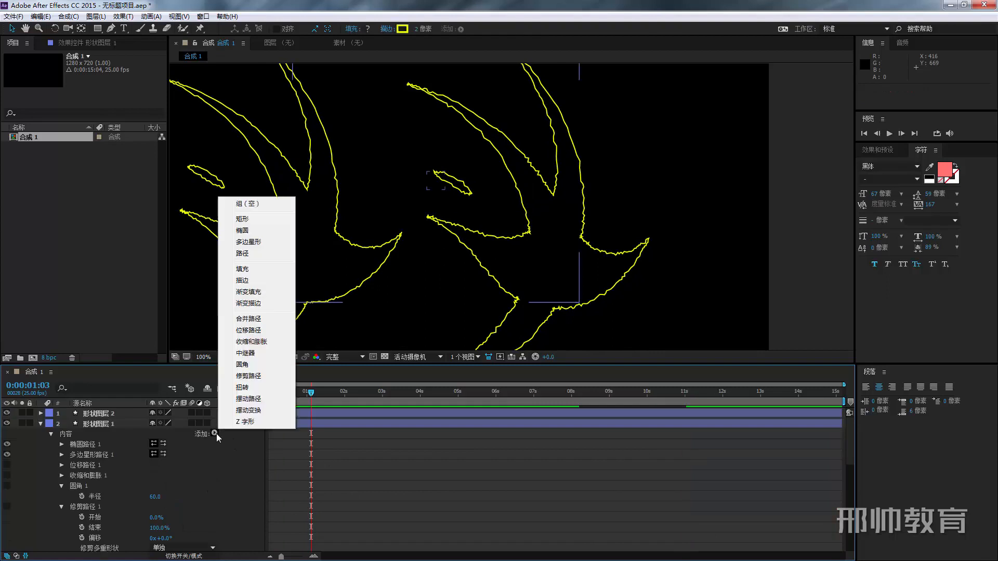
left_click(248, 411)
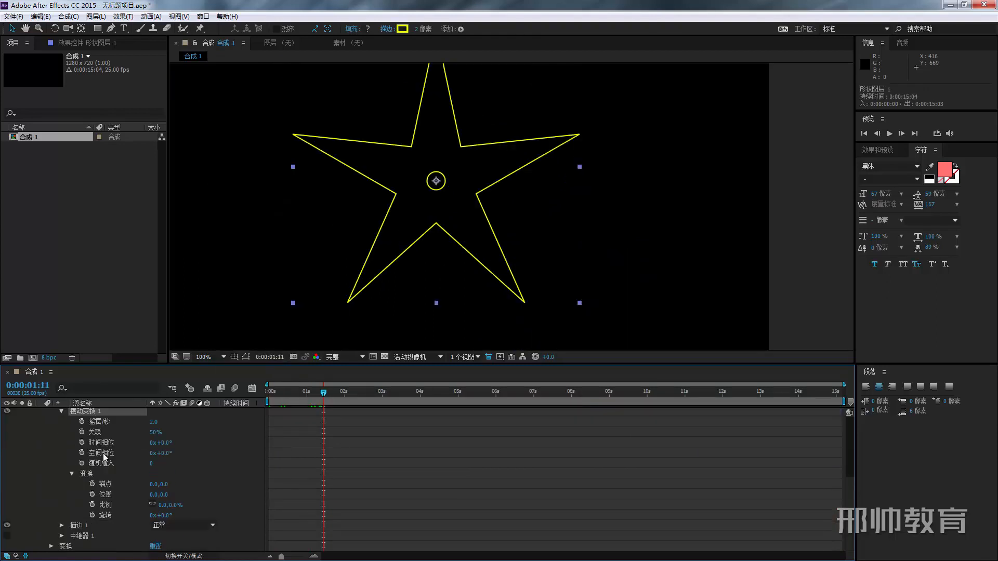
Step: Go through the Wiggle Transform's anchor point (锚点), position (位置), scale (比例) and rotation (旋转) properties
left_click(104, 484)
left_click(104, 494)
left_click(106, 504)
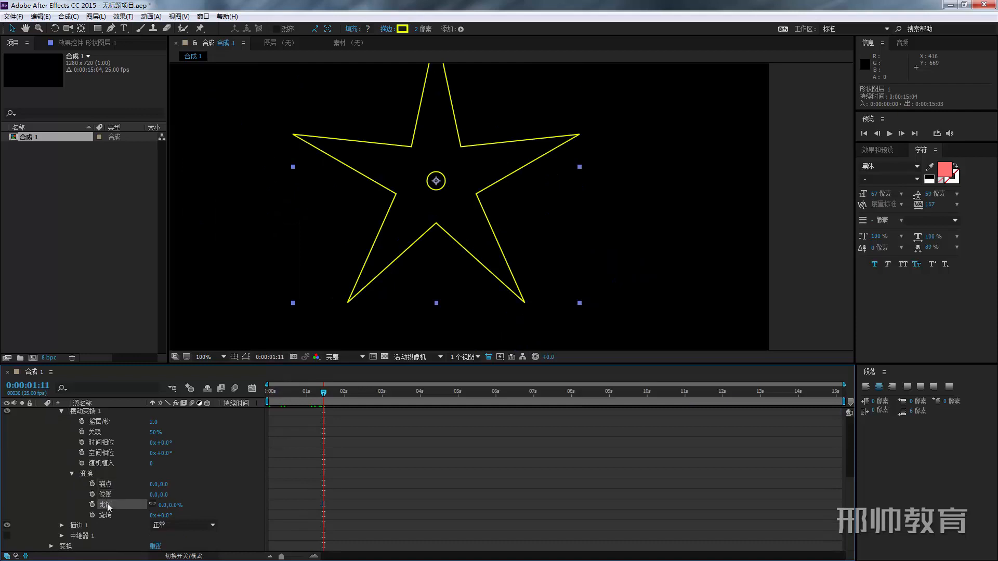
left_click(108, 515)
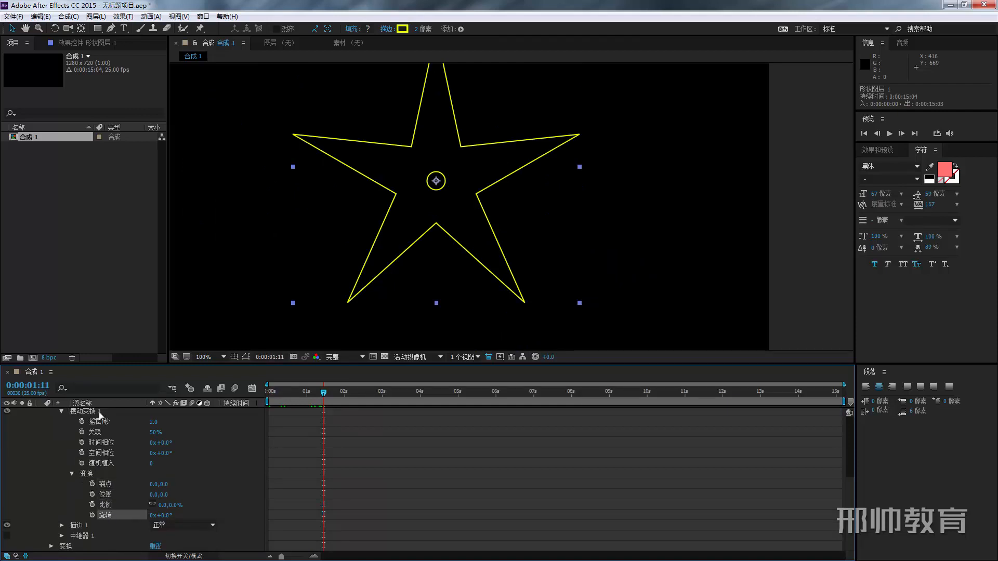
left_click(84, 473)
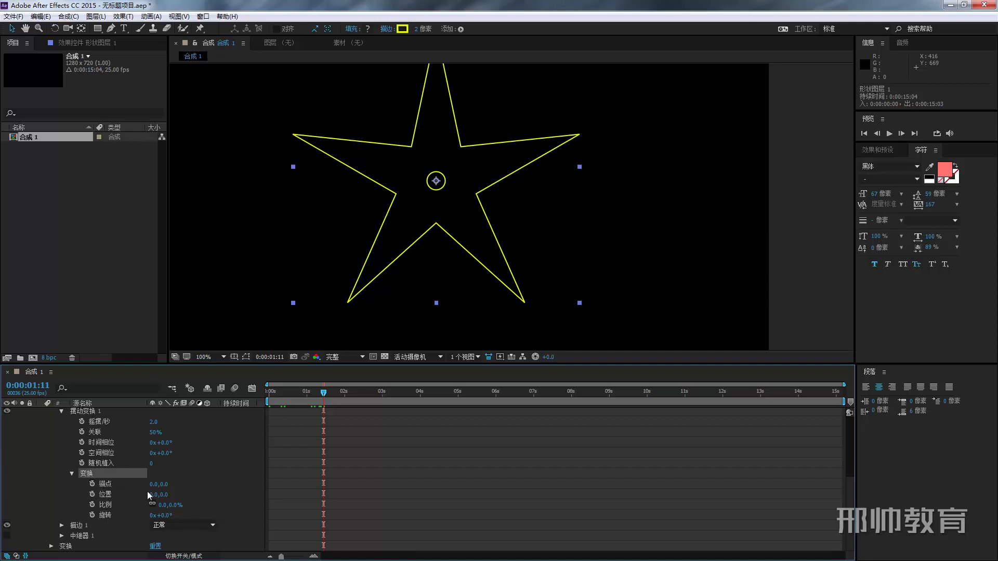
left_click(170, 469)
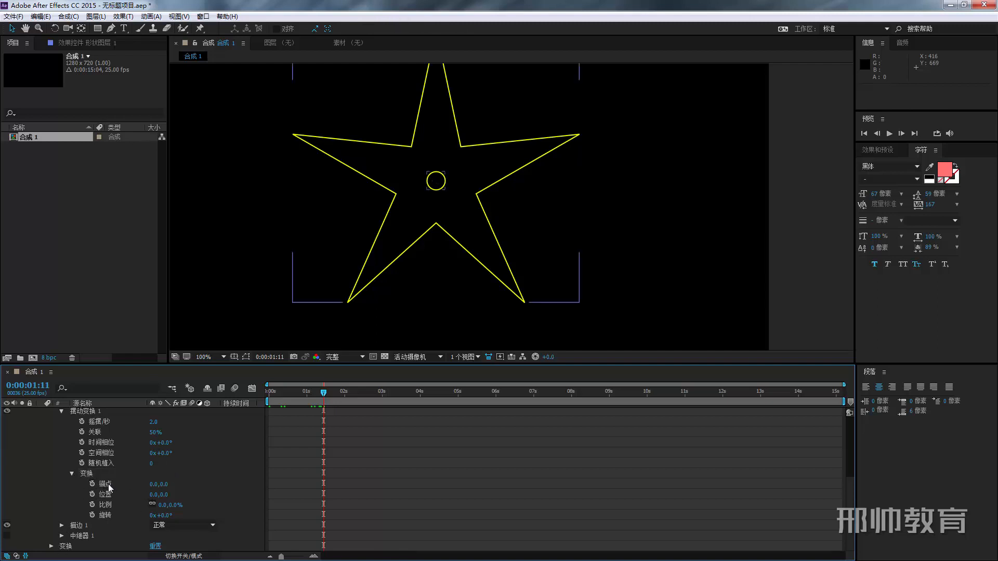
left_click(107, 484)
Step: Set the Wiggle Transform's position (位置) to -246, 0 and preview the movement of both paths
left_click_drag(154, 495, 15, 490)
scroll(143, 475, "up", 1)
key("space")
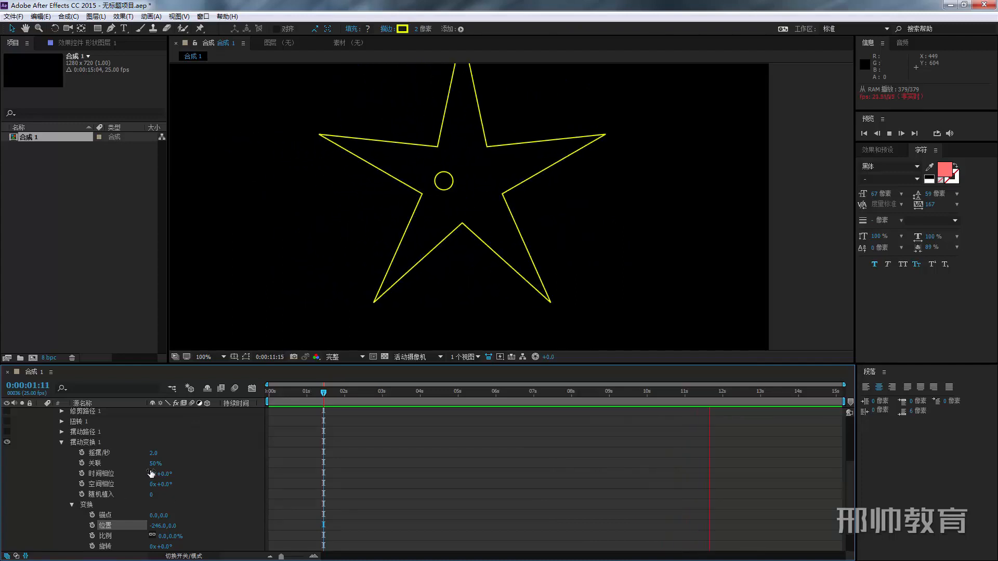
key("space")
Step: Add a Zig Zag (Z字形) modifier to the original shape layer and reveal its properties
scroll(182, 472, "up", 3)
left_click(216, 433)
left_click(238, 424)
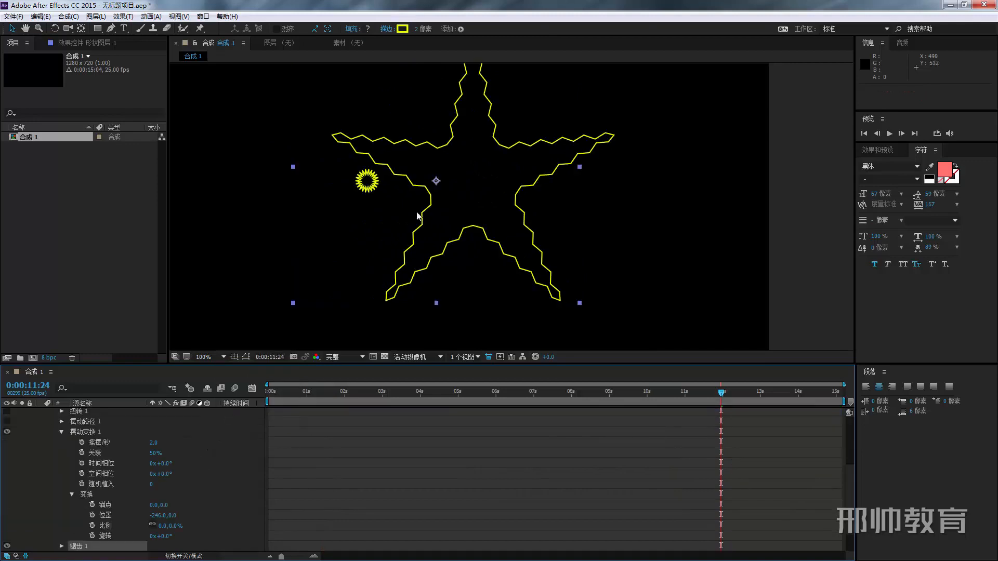
scroll(42, 516, "down", 3)
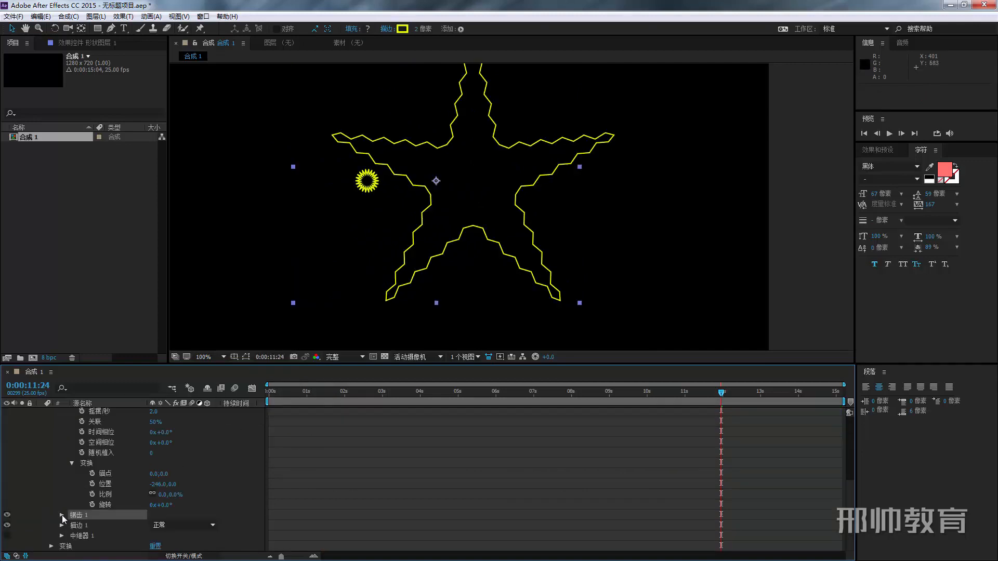
left_click(62, 516)
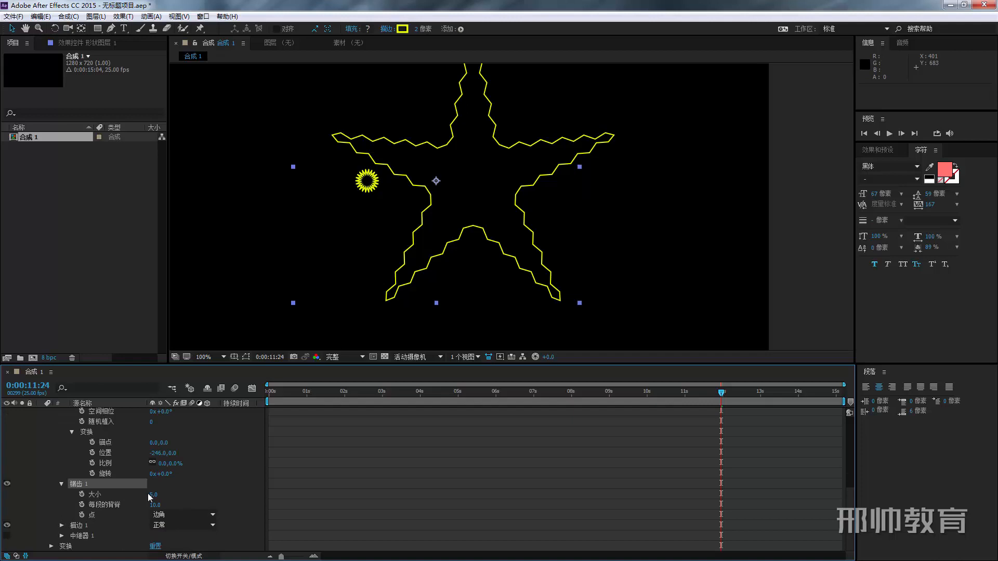
Step: Increase the Zig Zag's size (大小) and set its ridges per segment (每段的背脊) to 14
scroll(118, 498, "up", 6)
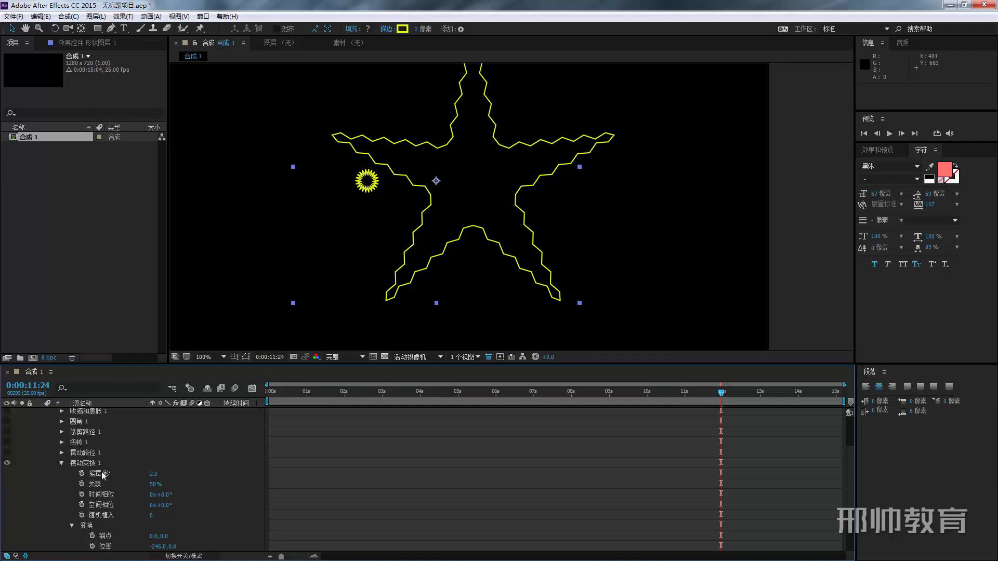
scroll(118, 471, "down", 6)
mouse_move(154, 498)
left_mouse_down()
mouse_move(187, 498)
mouse_move(161, 499)
mouse_move(160, 510)
mouse_move(181, 505)
mouse_move(165, 498)
left_mouse_up()
mouse_move(156, 506)
left_mouse_down()
mouse_move(177, 507)
mouse_move(148, 508)
left_mouse_up()
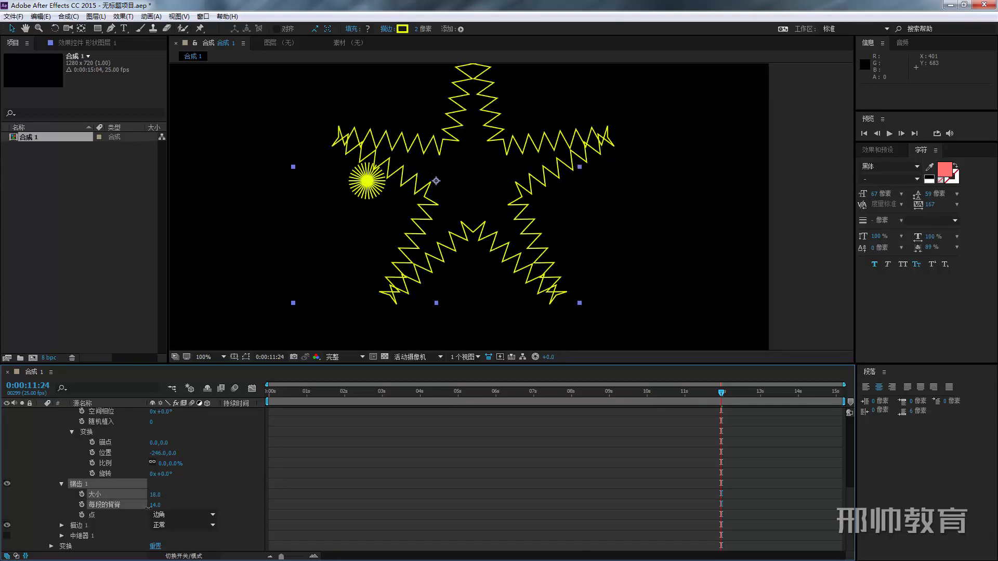
Step: Collapse the Wiggle Transform (摆动变换) properties
scroll(86, 467, "up", 3)
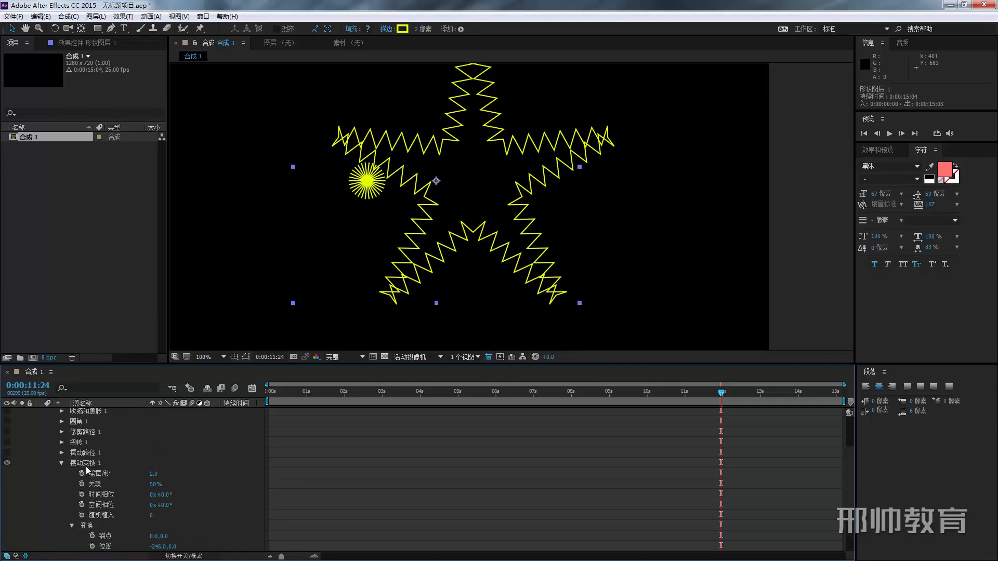
left_click(61, 464)
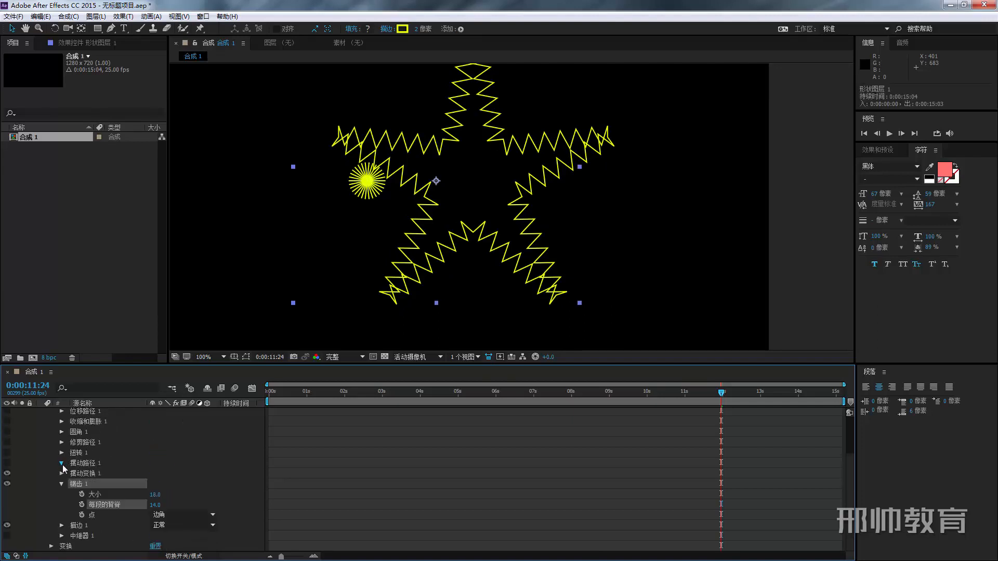
Step: Expand the Wiggle Paths (摆动路径) properties and raise the Zig Zag's ridges per segment (每段的背脊) to 37
left_click(62, 463)
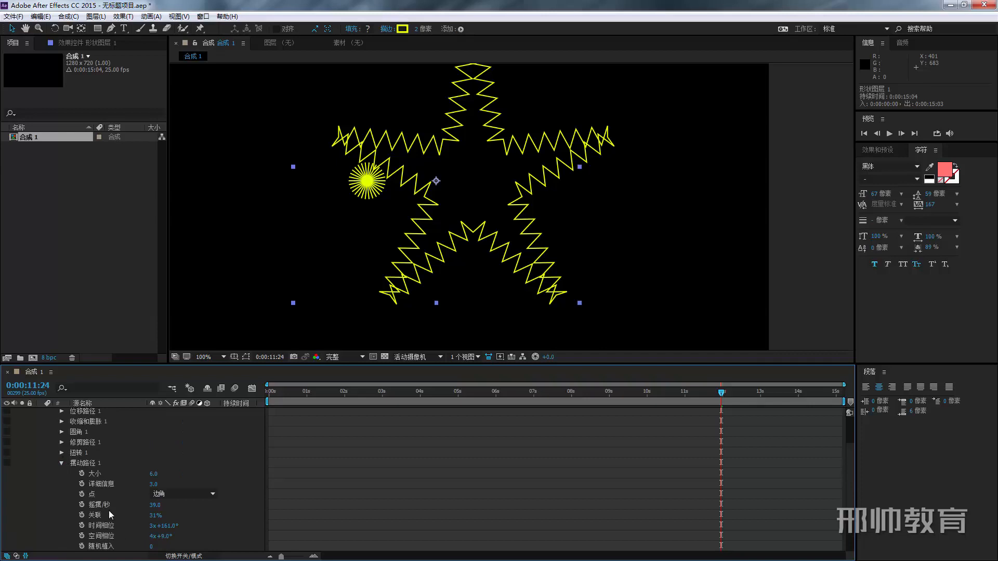
scroll(96, 492, "down", 4)
left_click(99, 482)
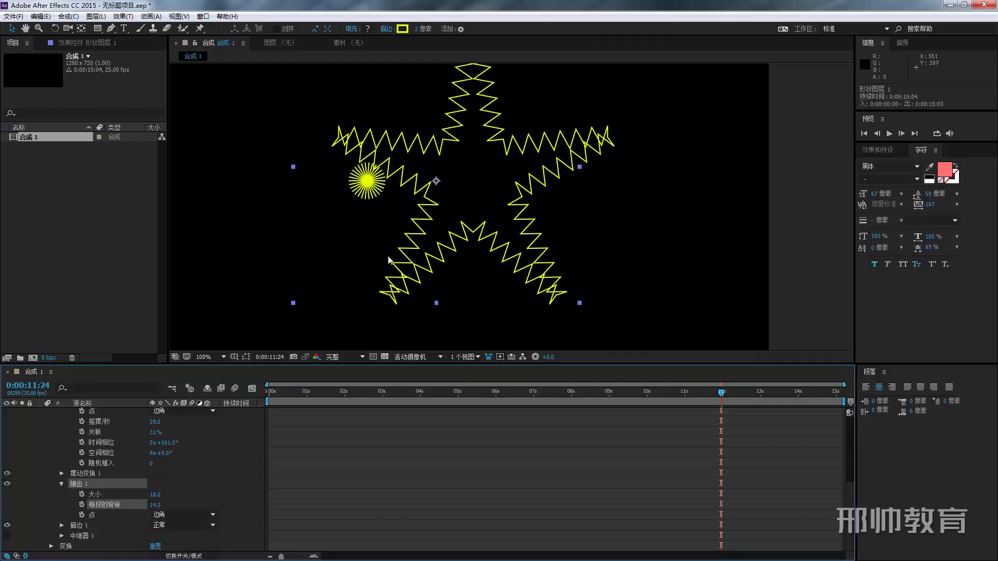
left_click_drag(155, 505, 171, 508)
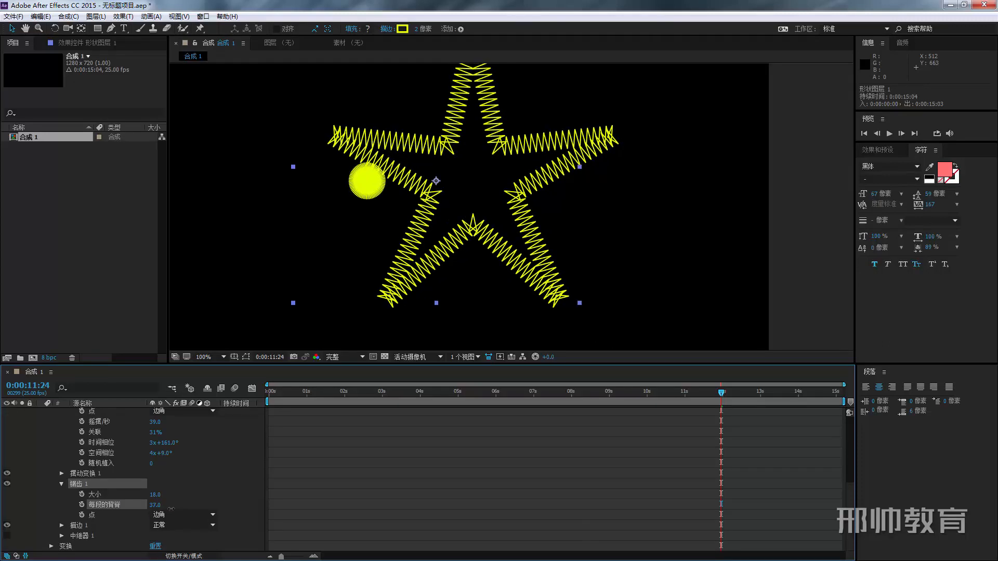
Step: Try the smooth (平滑) point type on the Zig Zag and return it to corner (边角)
left_click(182, 515)
left_click(191, 541)
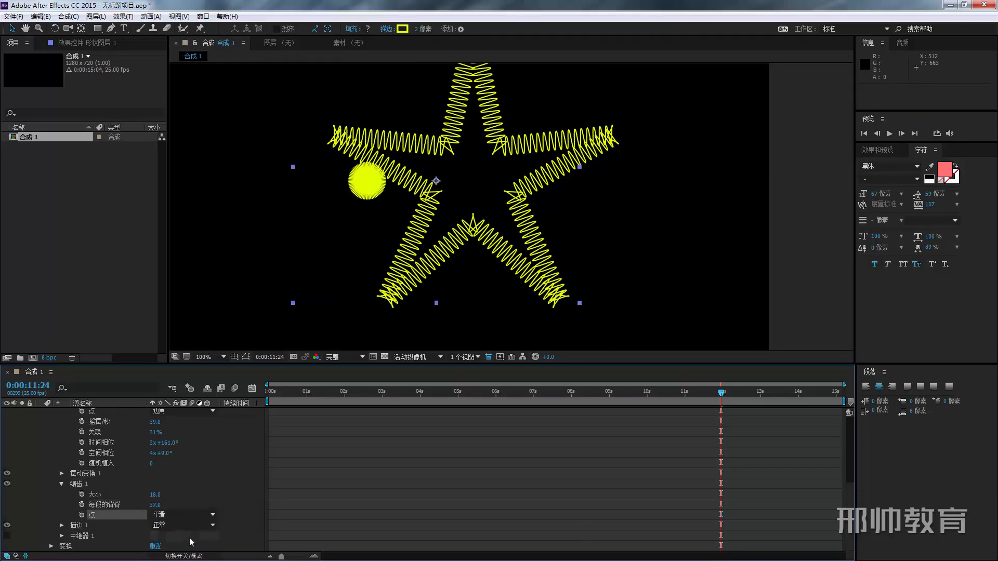
left_click(176, 515)
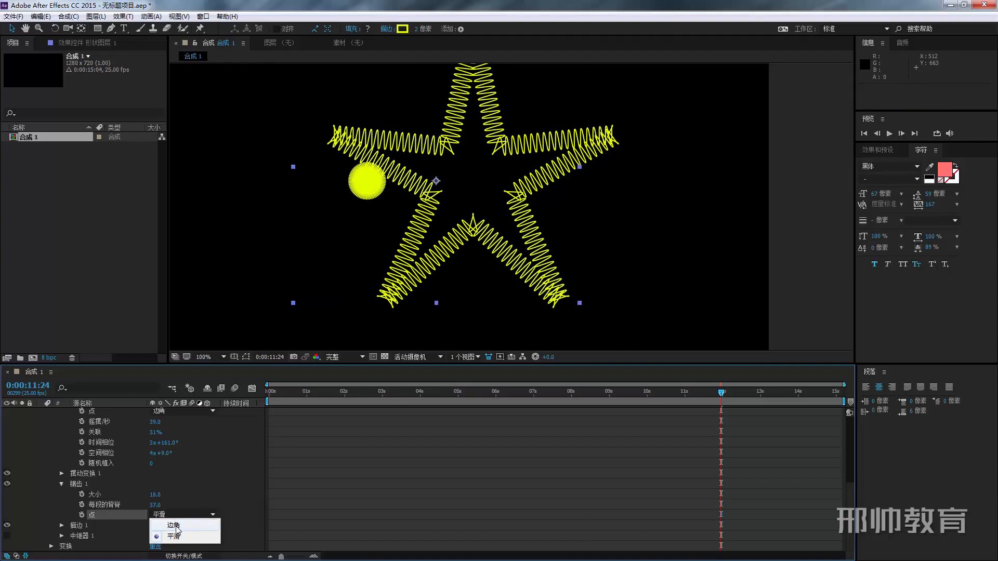
left_click(175, 526)
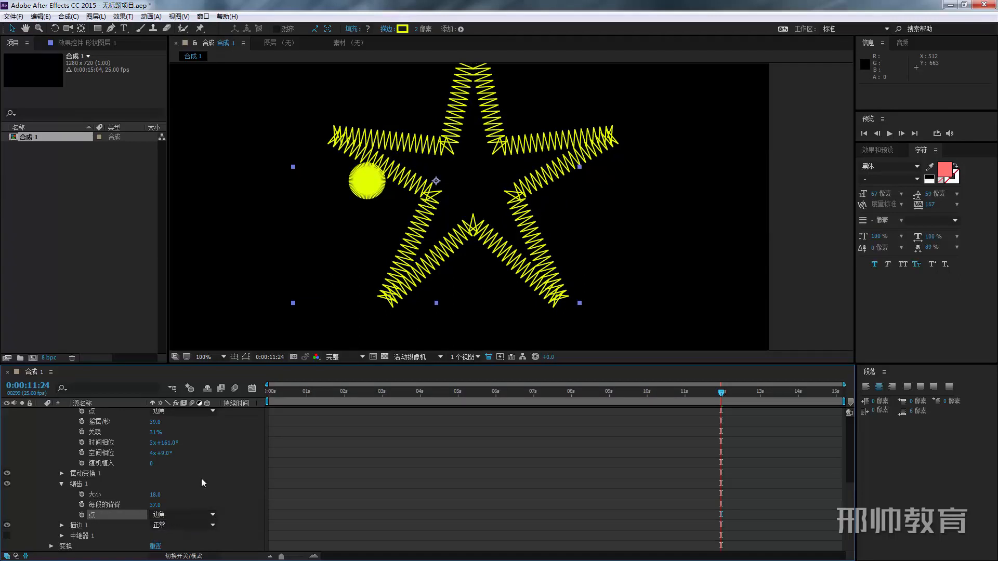
Step: Review the list of shapes and modifiers that can be added to the original shape layer
scroll(199, 480, "up", 5)
left_click(214, 433)
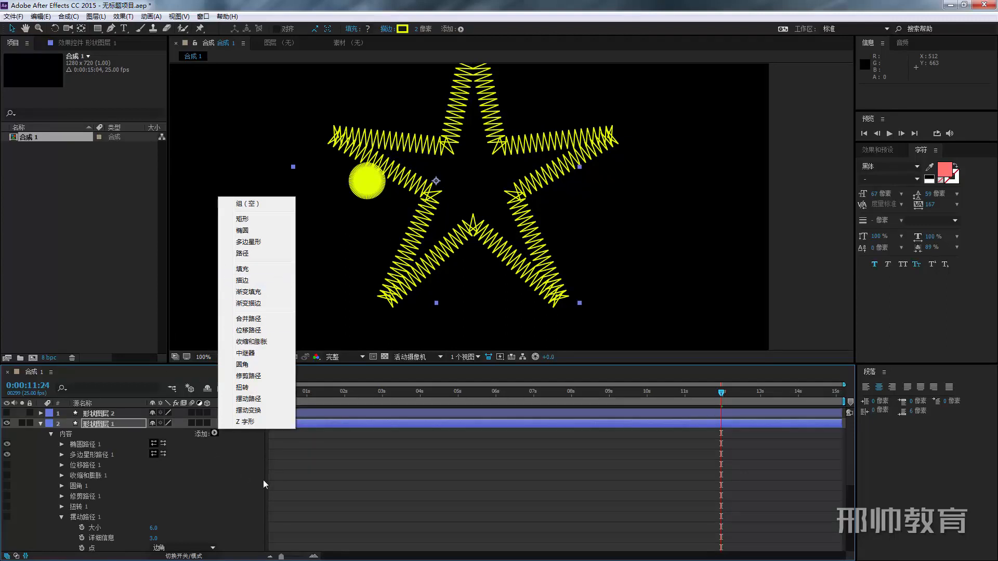
left_click(348, 491)
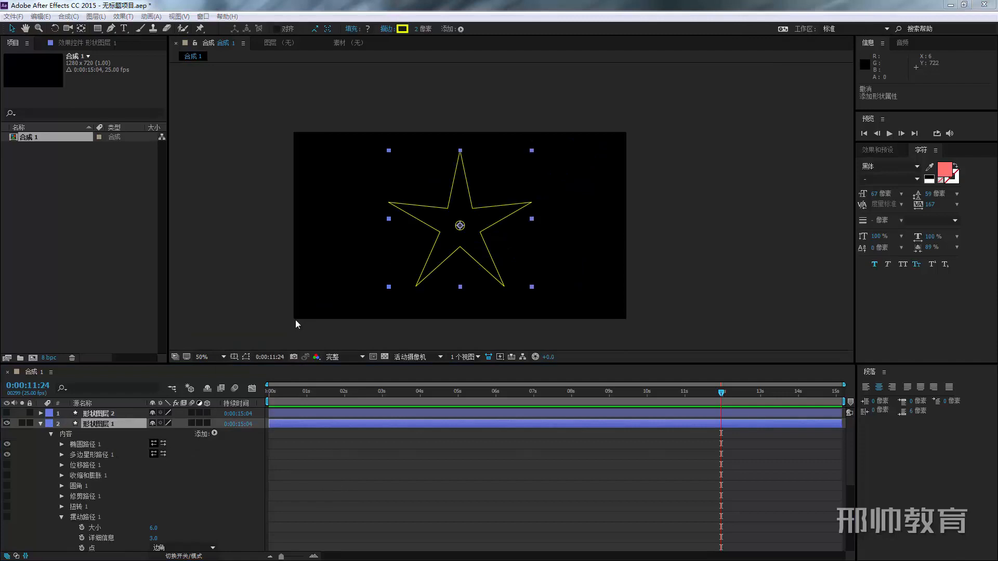
Step: Fit the whole composition in the viewer, enlarge the viewer area and deselect the layer
left_click(207, 358)
left_click(242, 368)
left_click_drag(249, 364, 242, 398)
left_click(317, 238)
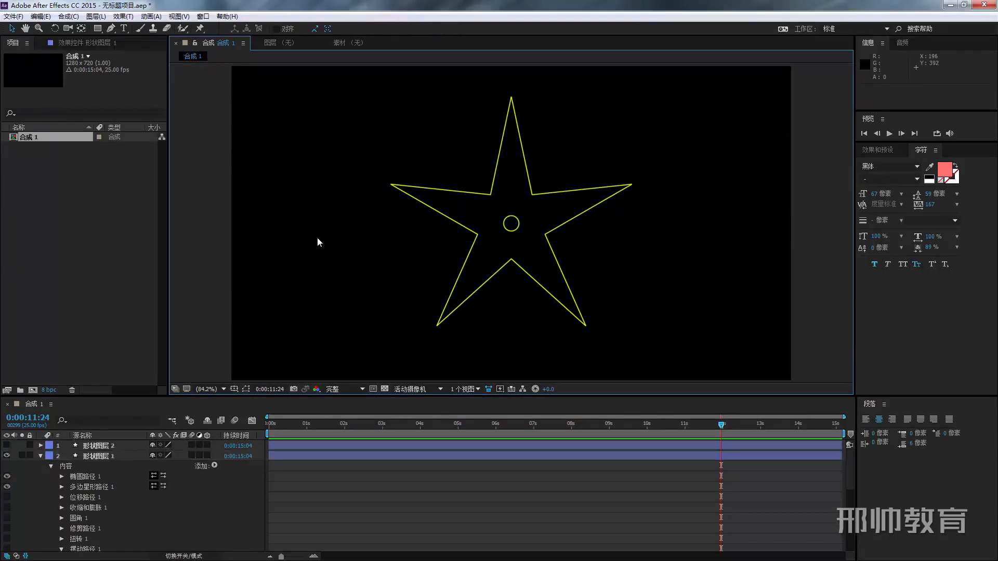
Step: Activate the Pen tool with the original shape layer selected and add two empty paths (路径) to its contents
left_click(101, 459)
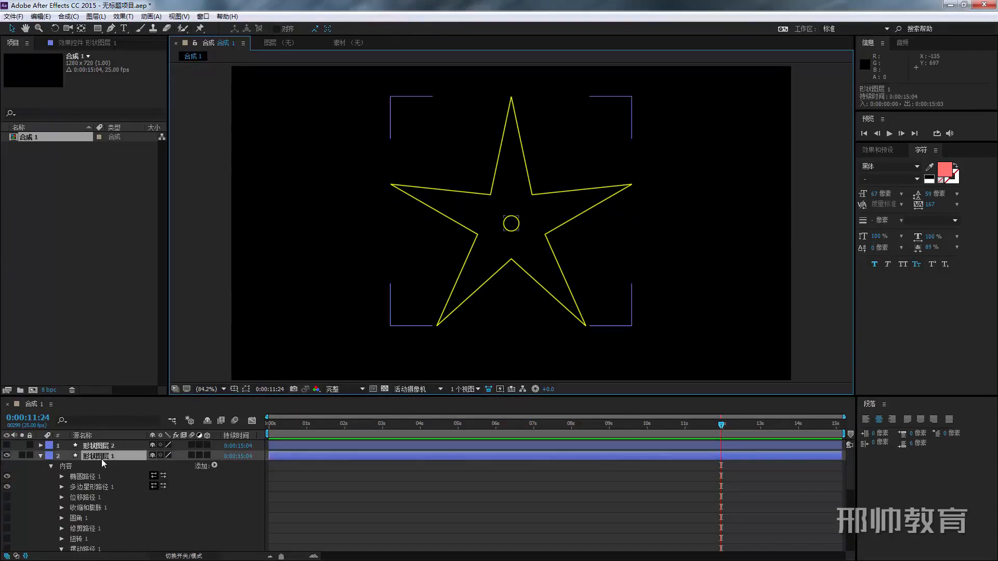
left_click(110, 27)
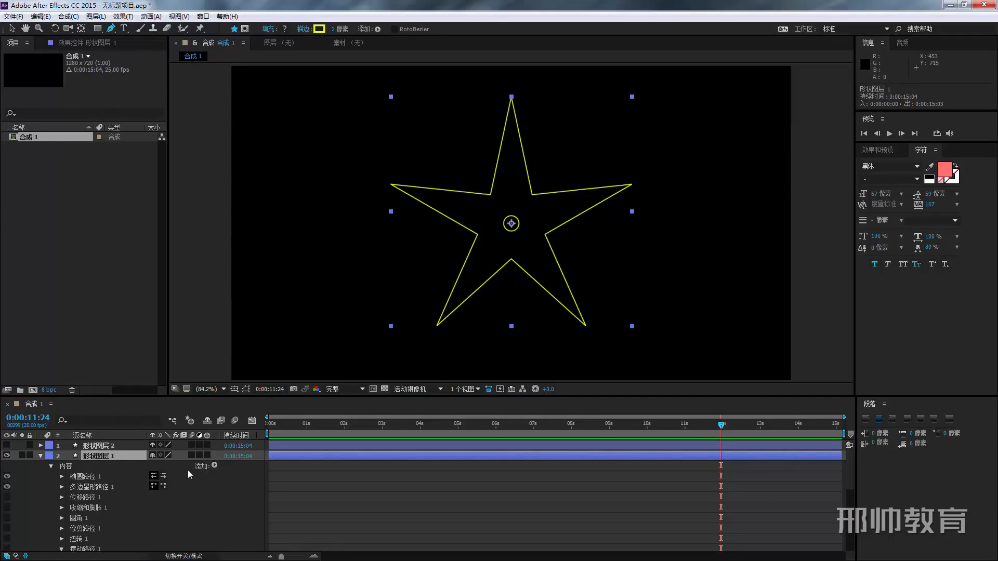
left_click(215, 466)
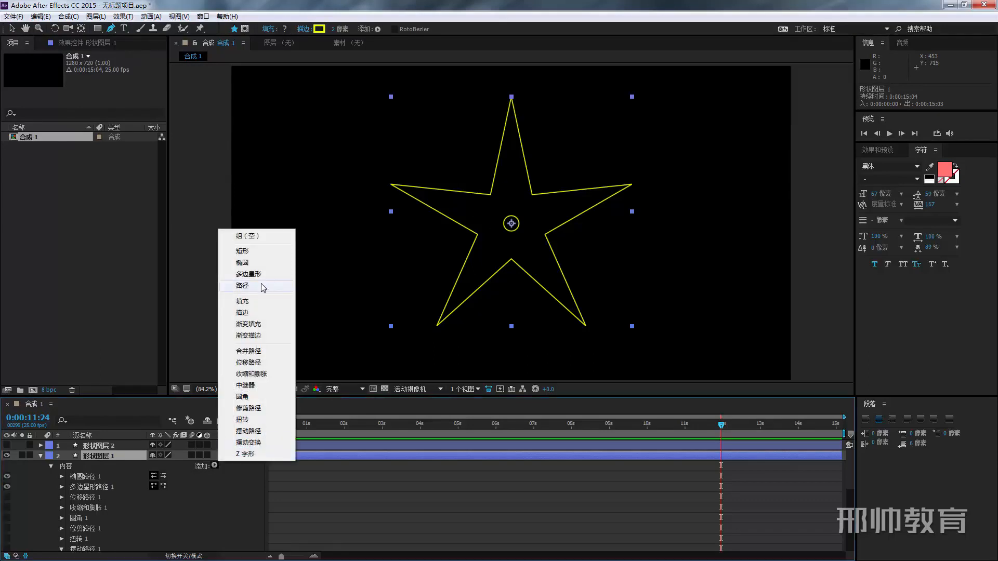
left_click(262, 287)
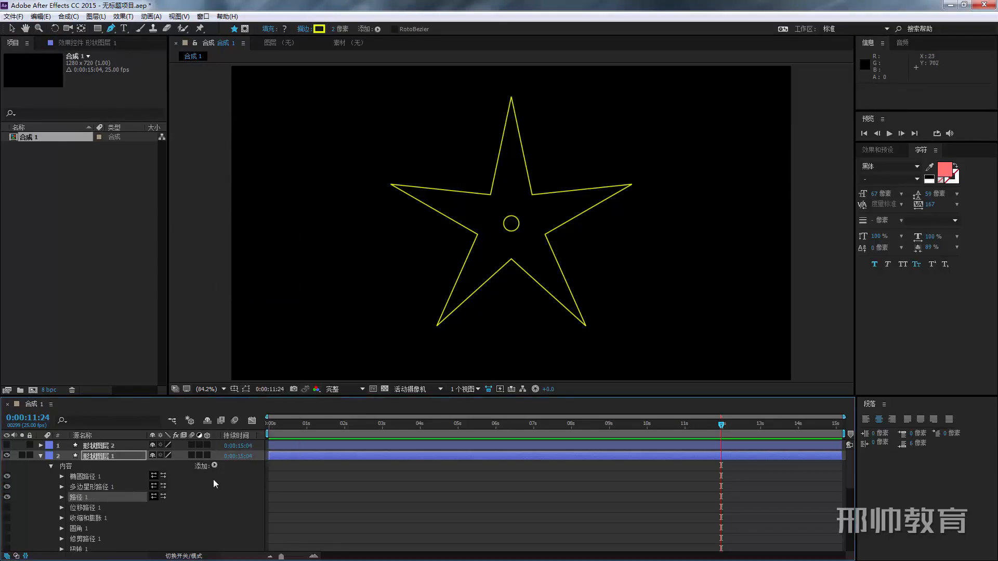
left_click(213, 464)
left_click(263, 287)
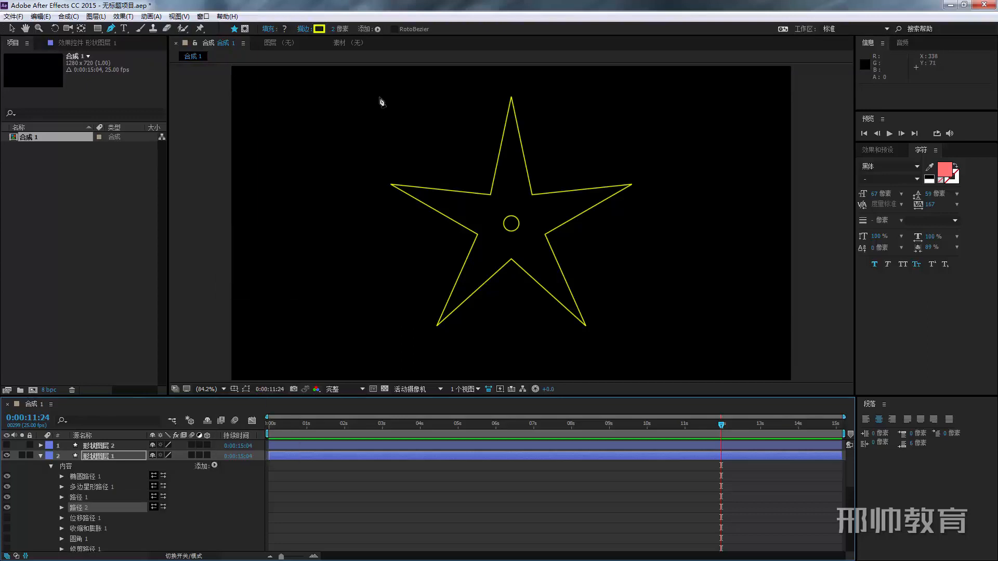
Step: Pre-compose the original shape layer as 形状图层 1 合成 1, moving all attributes into the new composition
left_click(192, 465)
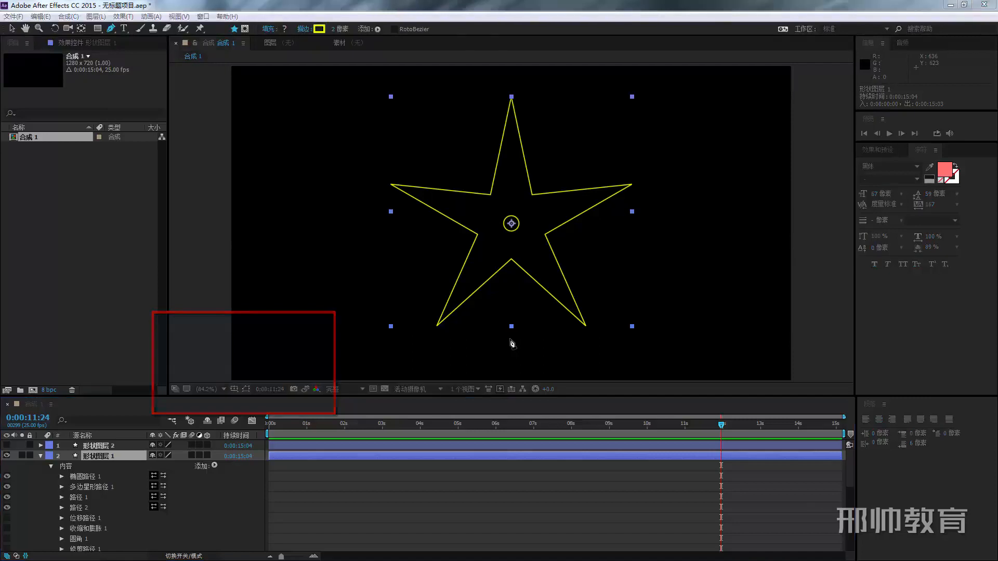
key("ctrl+shift+c")
left_click(468, 342)
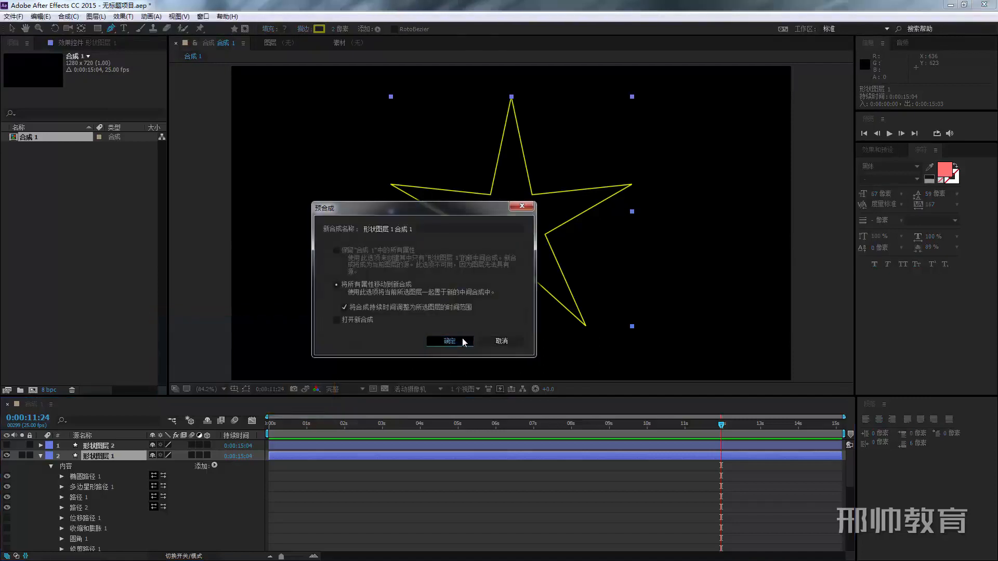
Step: Draw a closed, curved three-vertex mask around the centre of the star on the pre-composed layer with the Pen tool
left_click(453, 166)
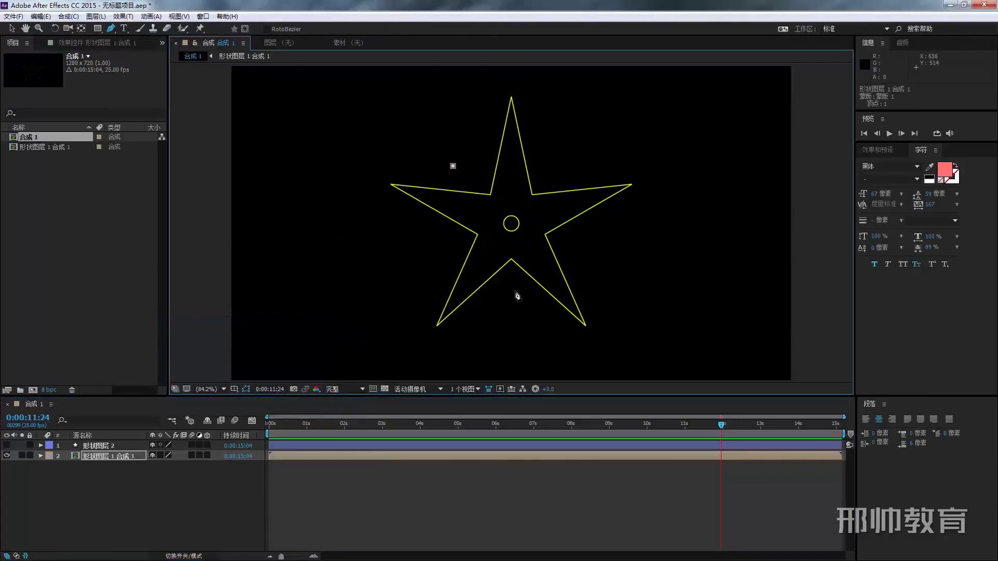
left_click_drag(495, 294, 548, 284)
left_click_drag(582, 244, 535, 168)
left_click(453, 166)
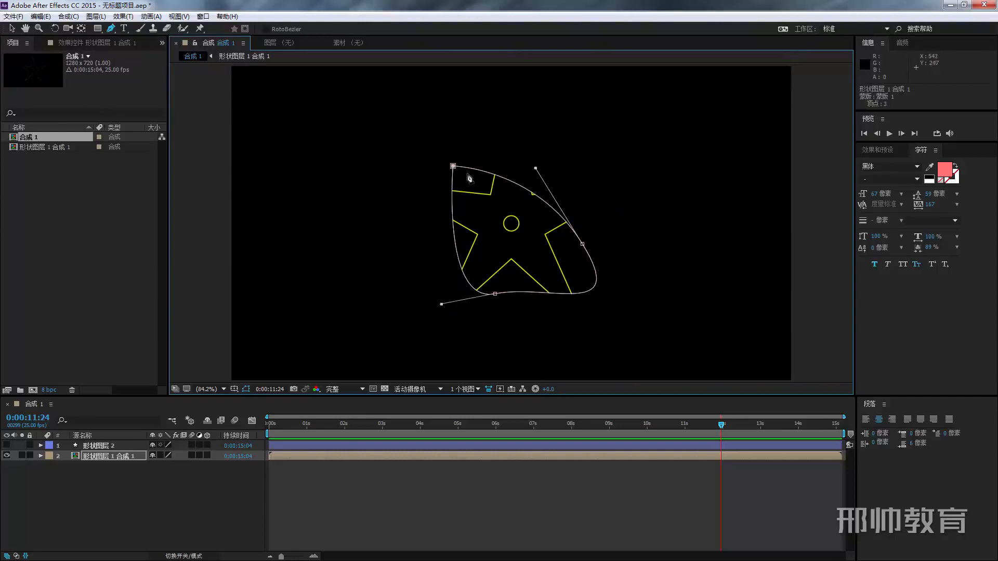
Step: Open the 形状图层 1 合成 1 pre-composition and select the shape layer inside it
double_click(103, 458)
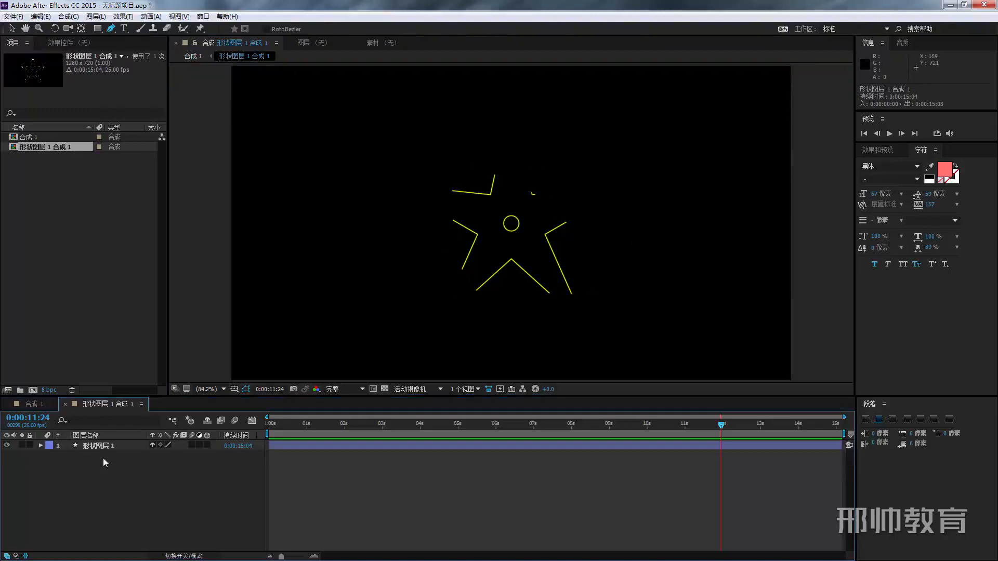
left_click(102, 448)
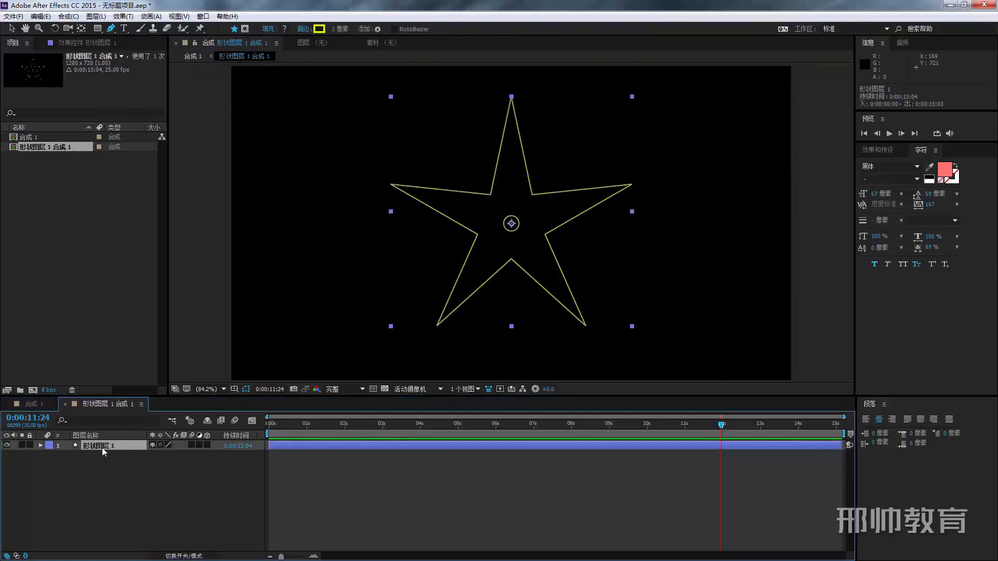
left_click(100, 486)
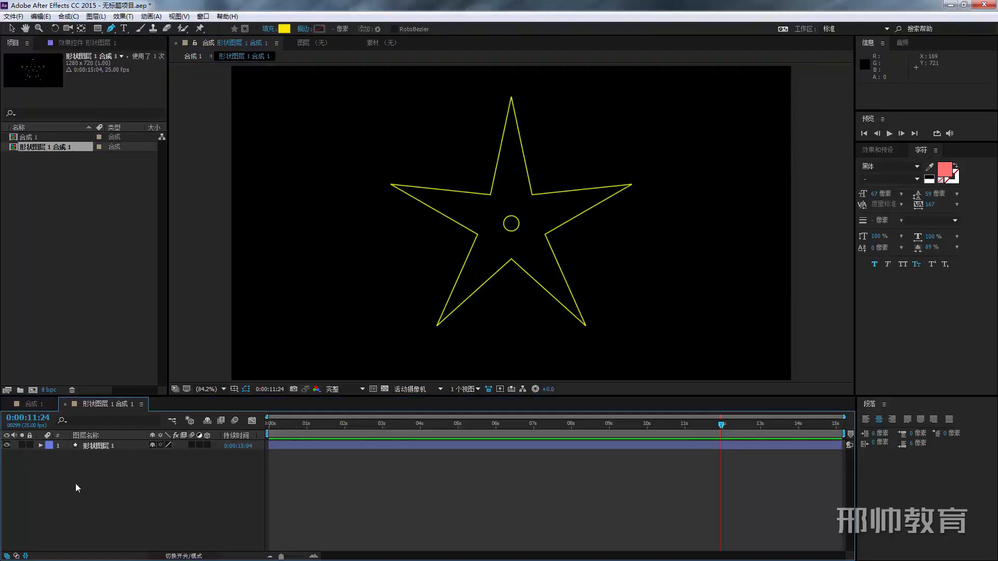
left_click(91, 447)
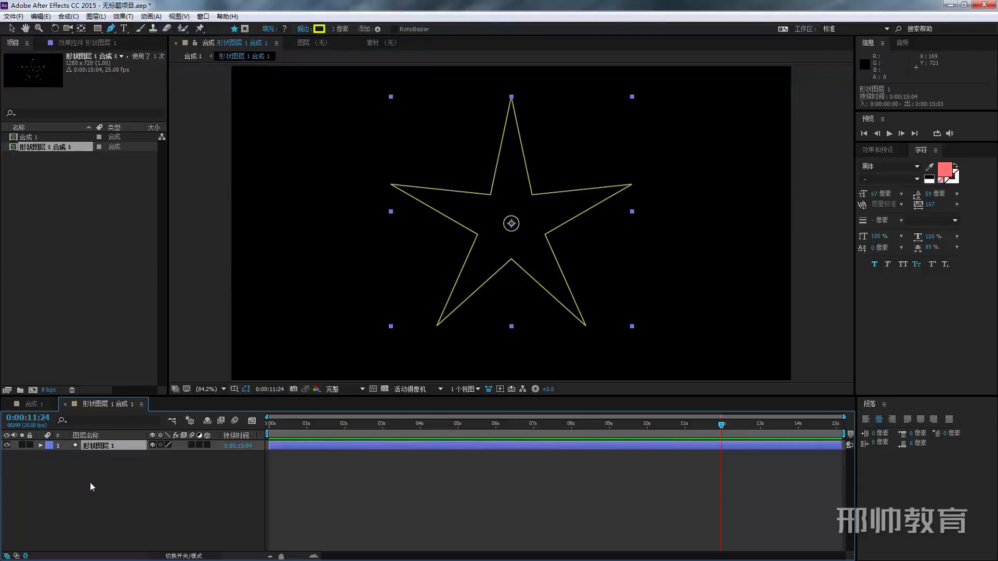
left_click(245, 391)
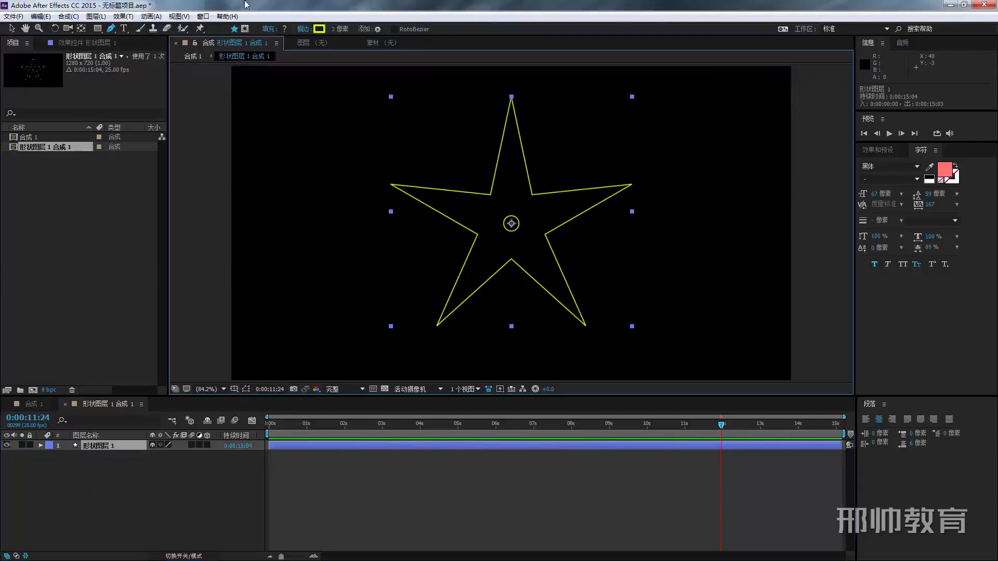
Step: Expand the shape layer inside the pre-composition and add another empty path (路径) to its contents
left_click(230, 466)
left_click(40, 445)
left_click(215, 456)
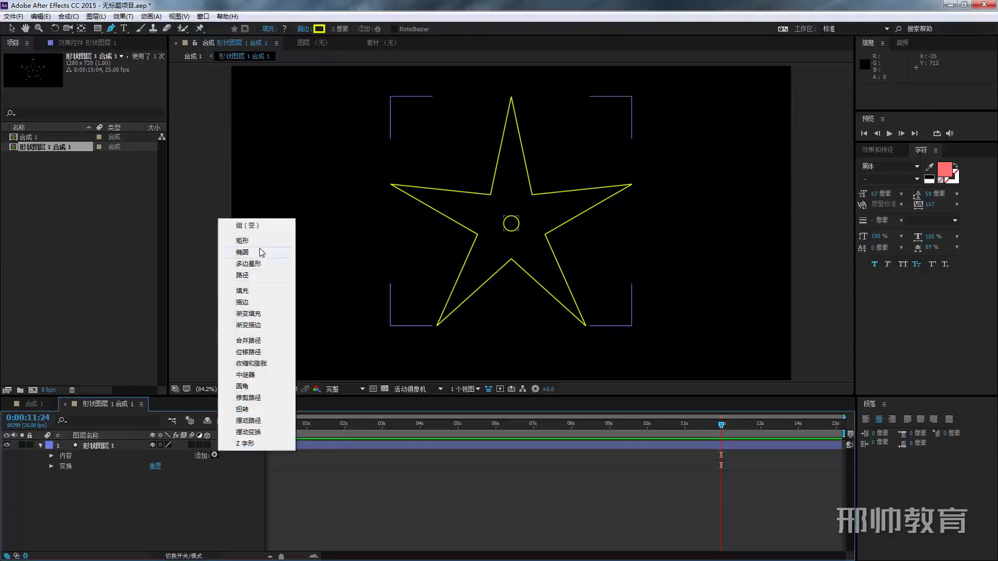
left_click(242, 275)
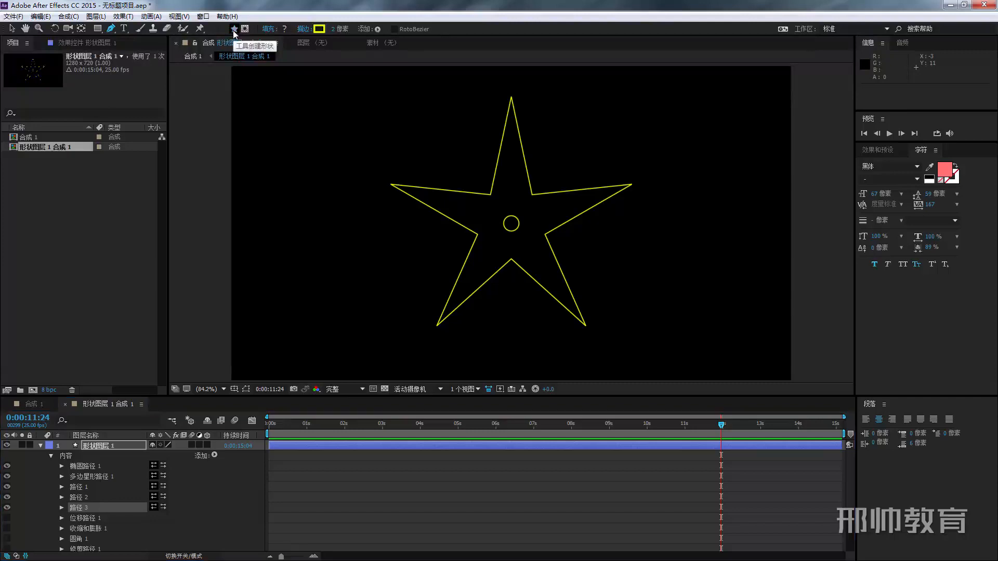
Step: Switch the Pen tool to mask creation (工具创建蒙版) and draw a closed five-vertex mask around the centre of the star on the shape layer
left_click(233, 31)
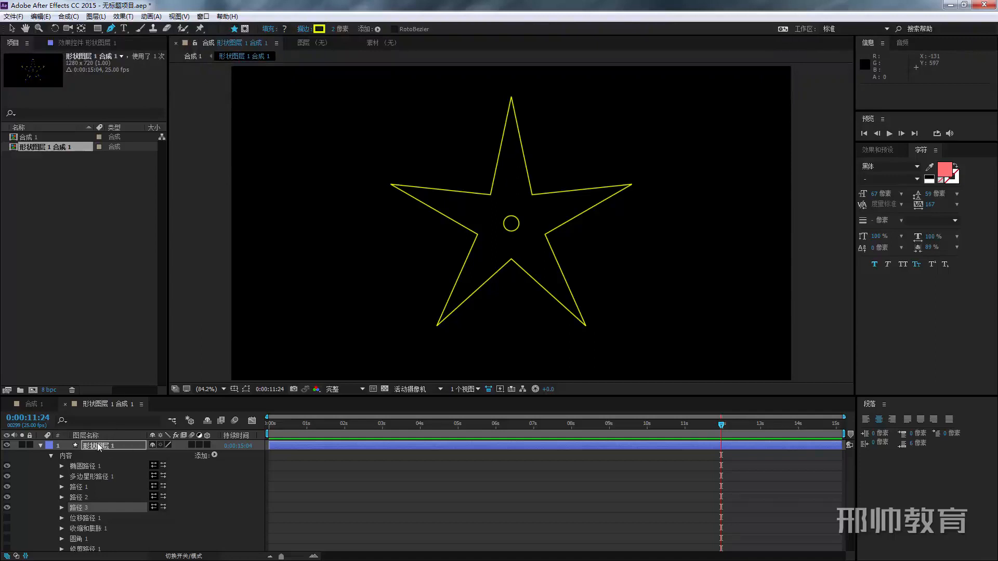
left_click(245, 28)
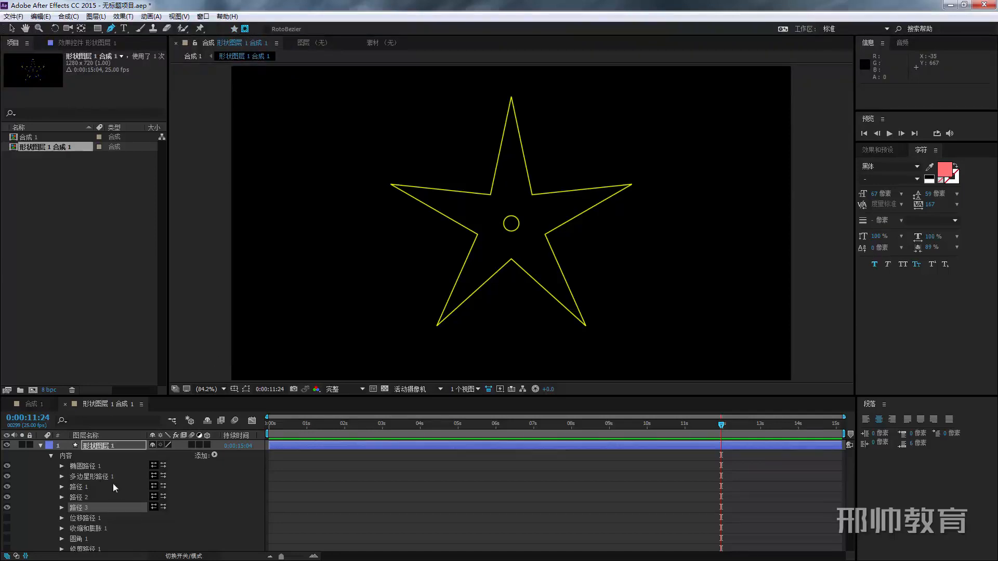
left_click(104, 445)
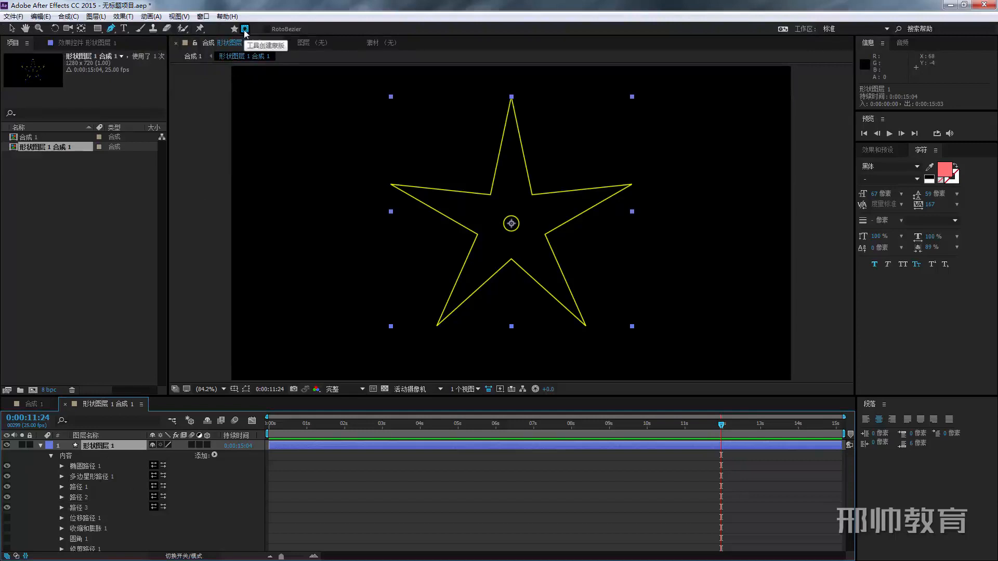
left_click(457, 164)
left_click_drag(433, 266, 456, 304)
left_click(507, 306)
left_click(605, 241)
left_click(568, 169)
left_click(457, 164)
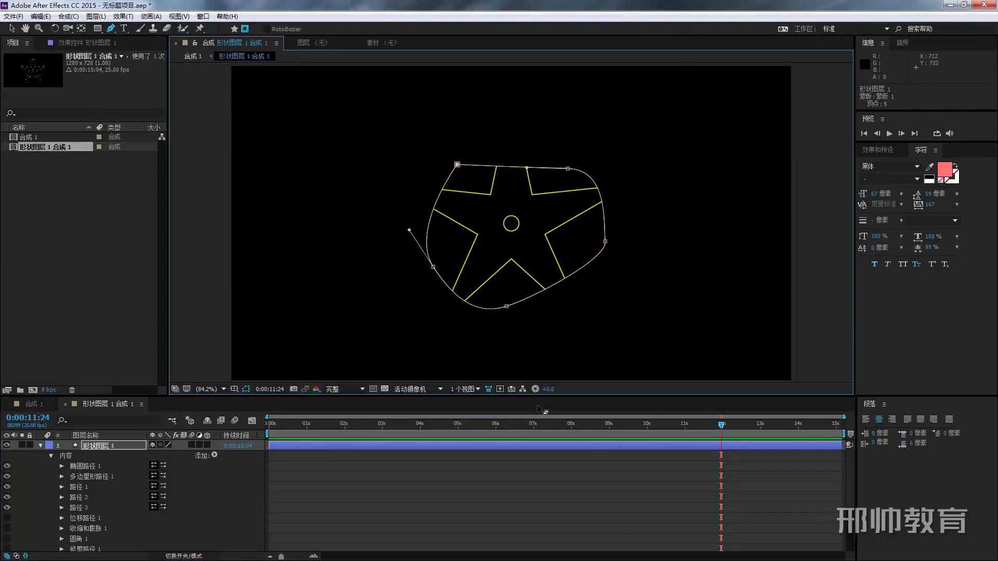